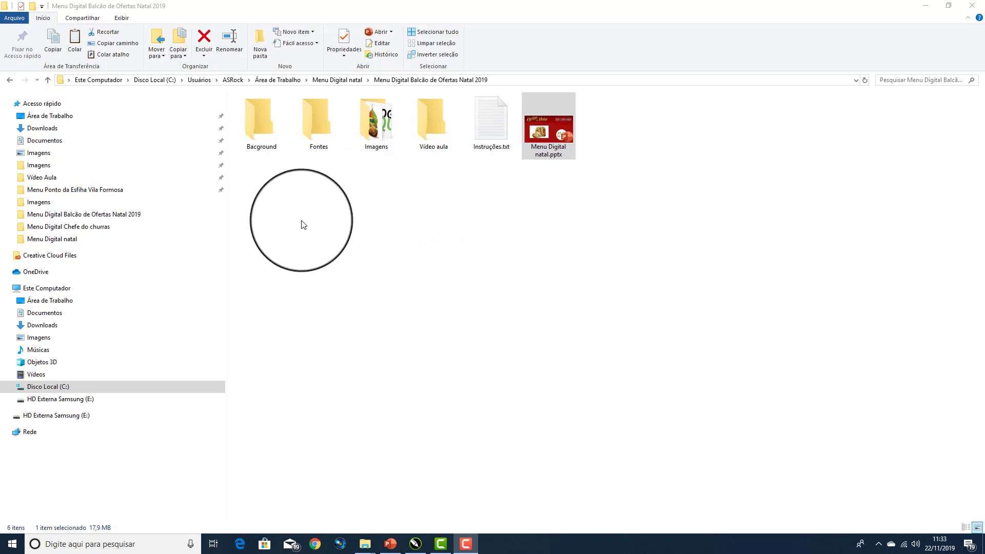
Browse the Fontes, Bacground and Imagens folders, then open Menu Digital natal.pptx
double_click(317, 123)
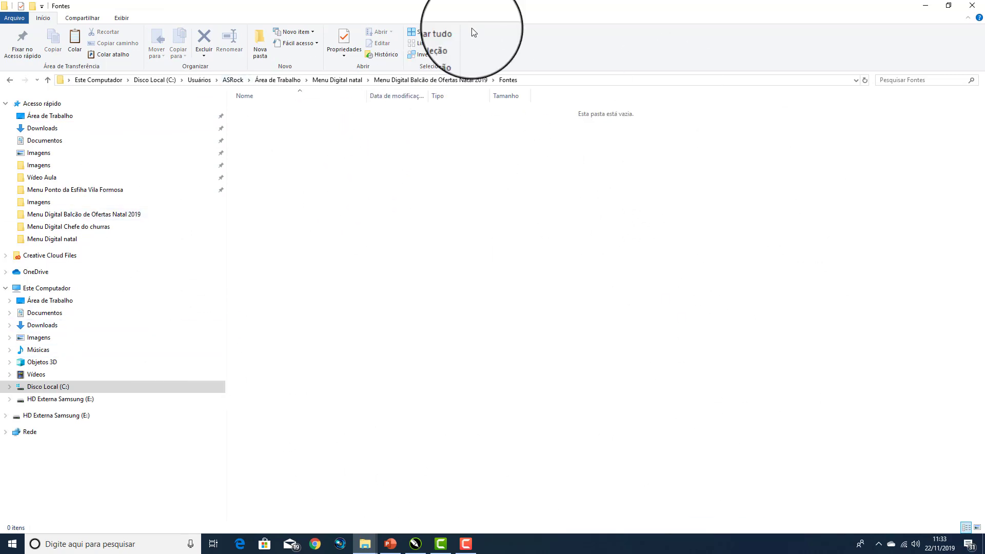
left_click(48, 78)
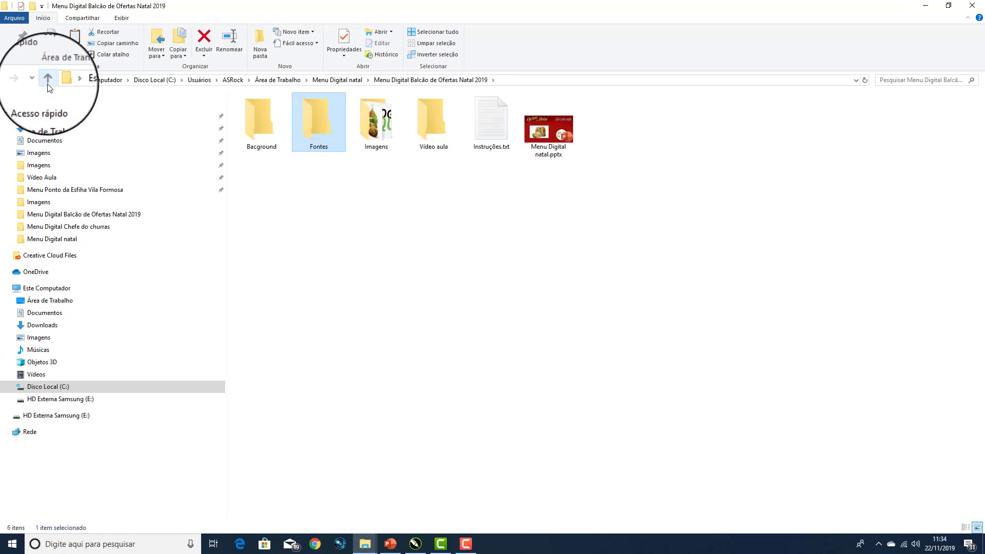
double_click(256, 116)
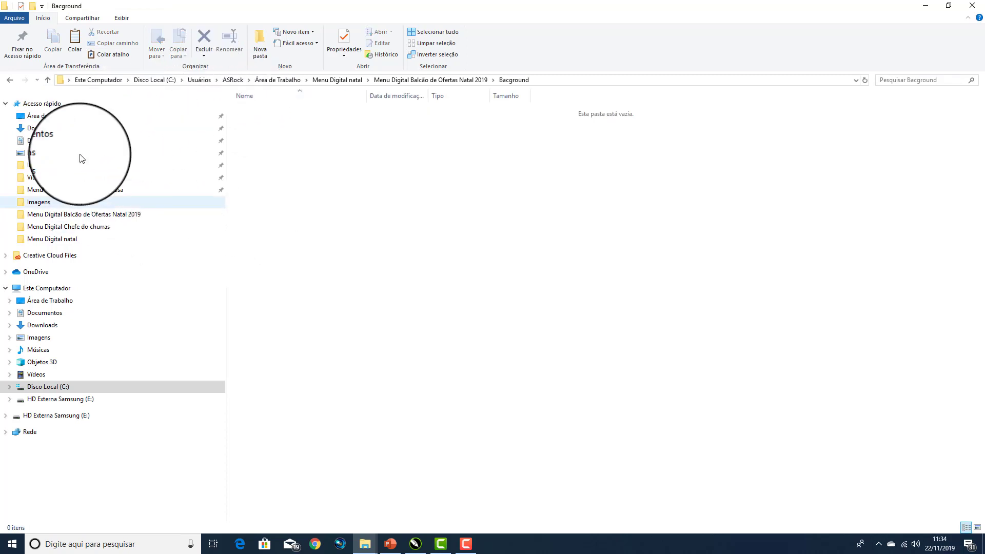
left_click(48, 79)
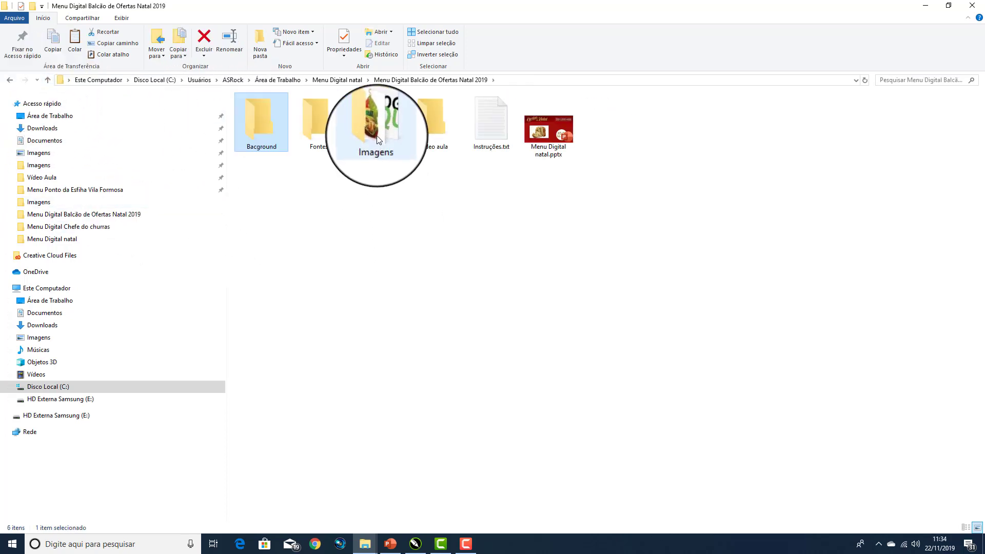
double_click(377, 139)
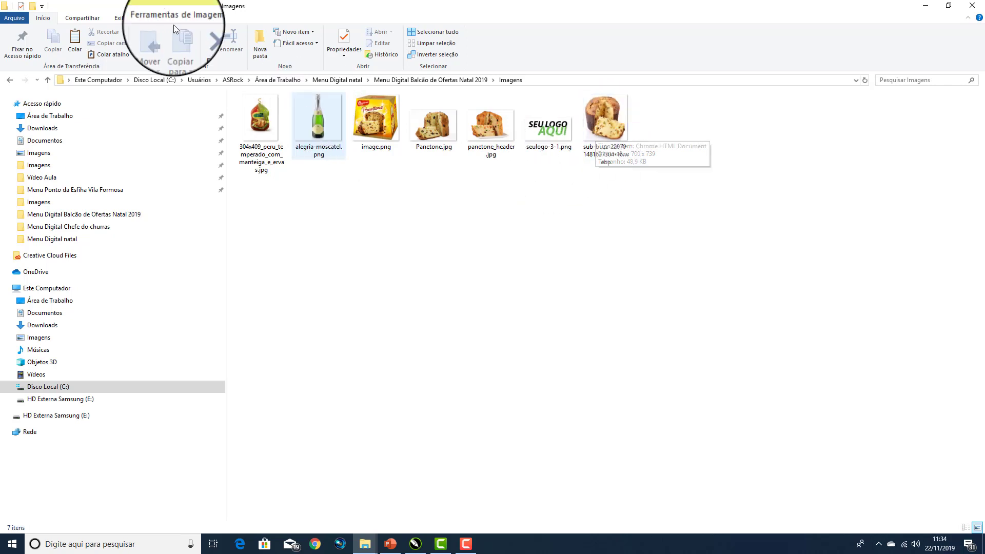
left_click(47, 81)
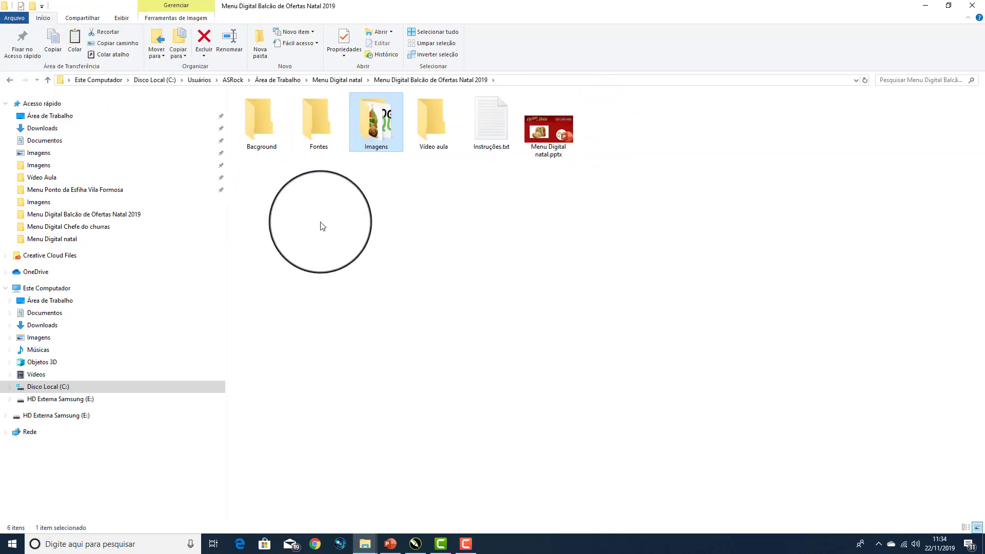
double_click(541, 131)
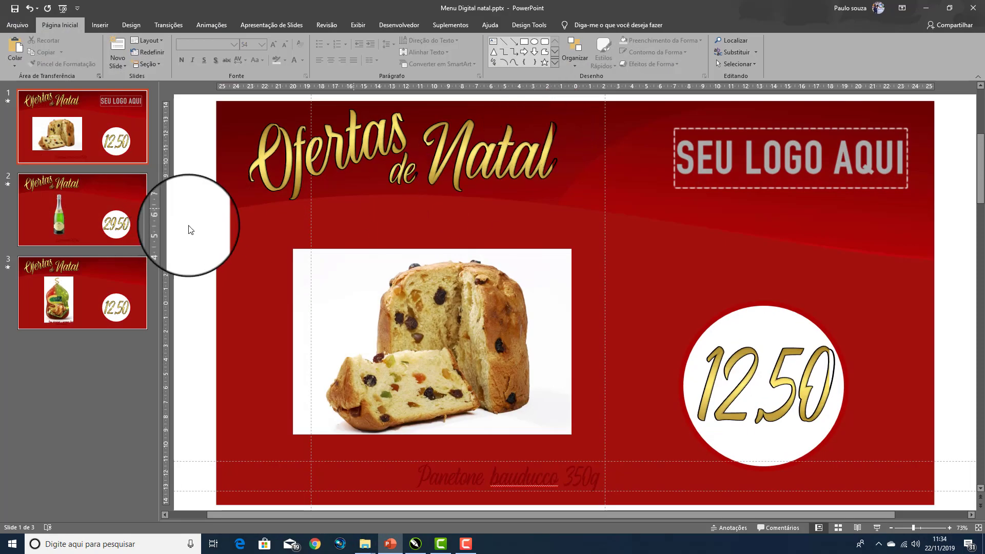
Delete the sparkling wine and turkey slides, leaving only the panettone slide
left_click(115, 218)
left_click(110, 296)
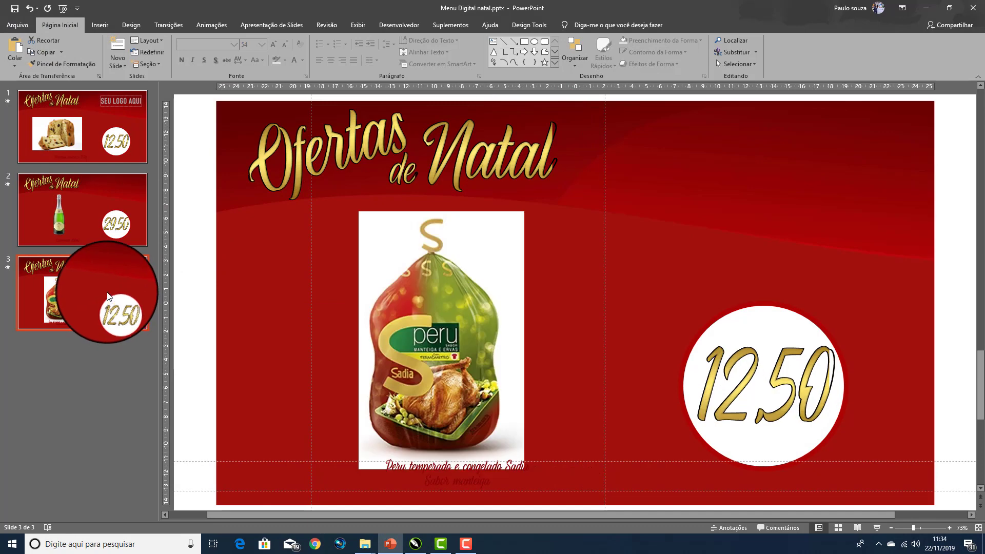
key("Delete")
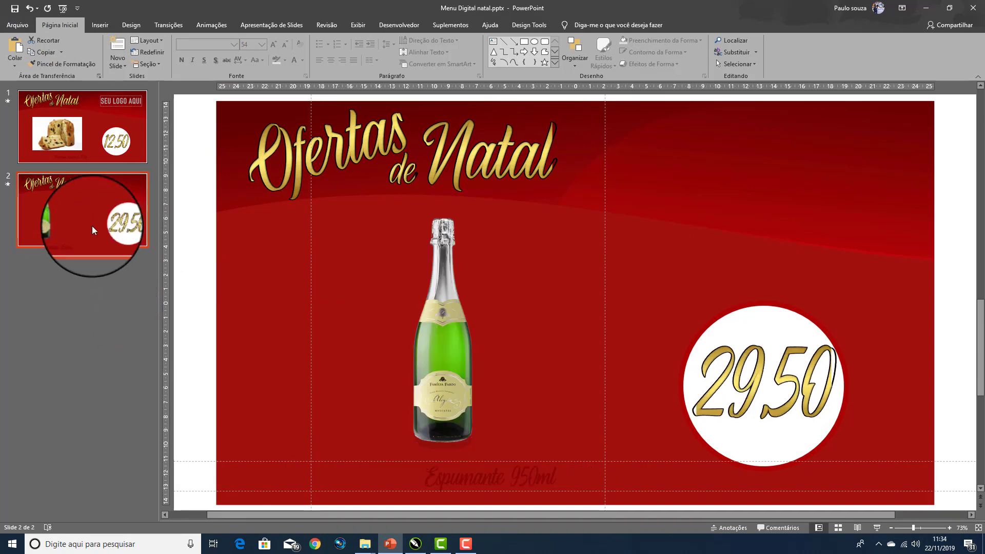
key("Delete")
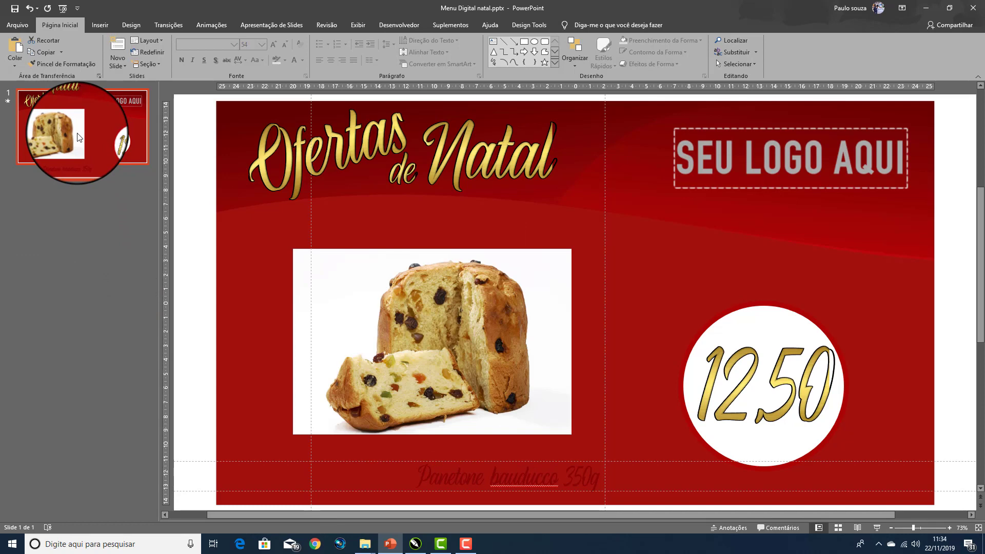
Select the SEU LOGO AQUI logo and preview the slide's animations twice
left_click(724, 158)
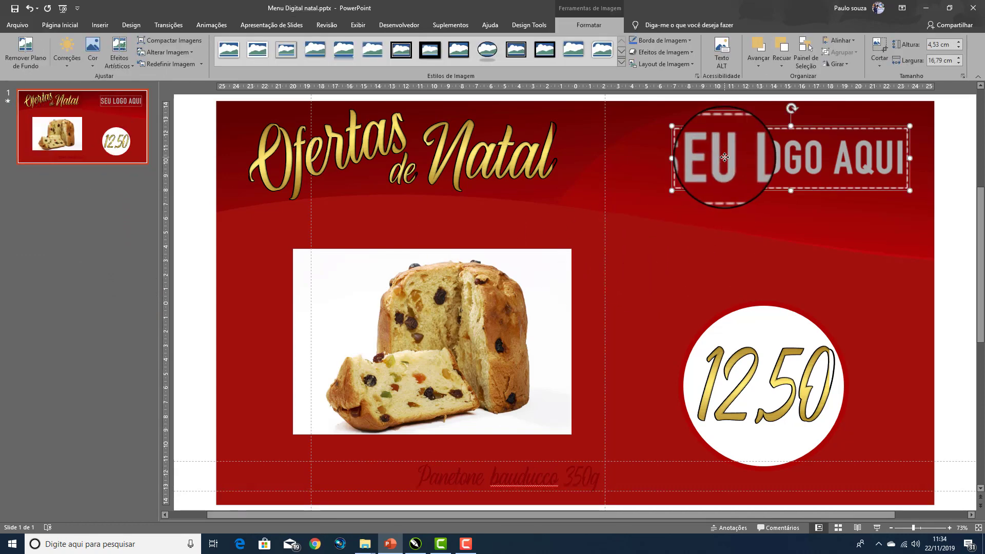
left_click(213, 28)
left_click(19, 48)
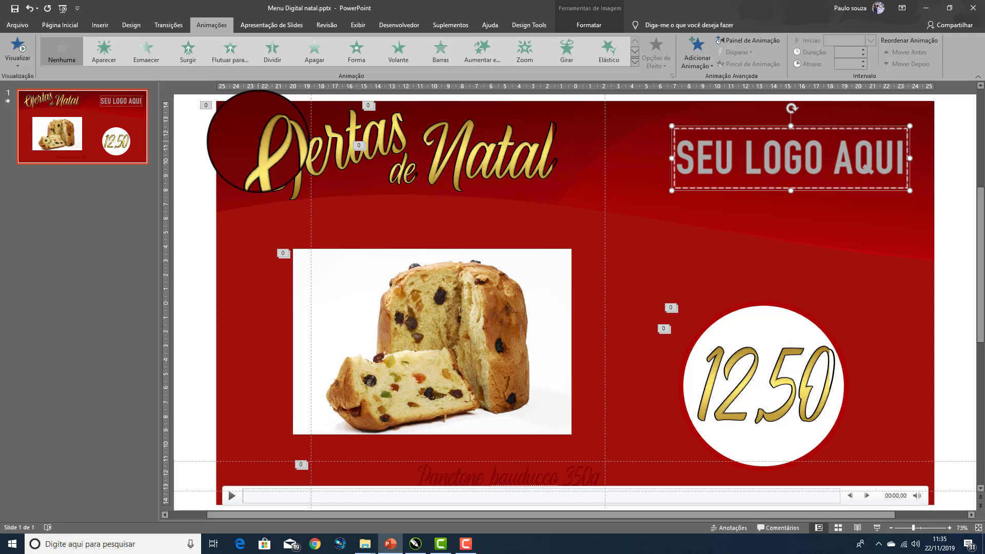
left_click(16, 51)
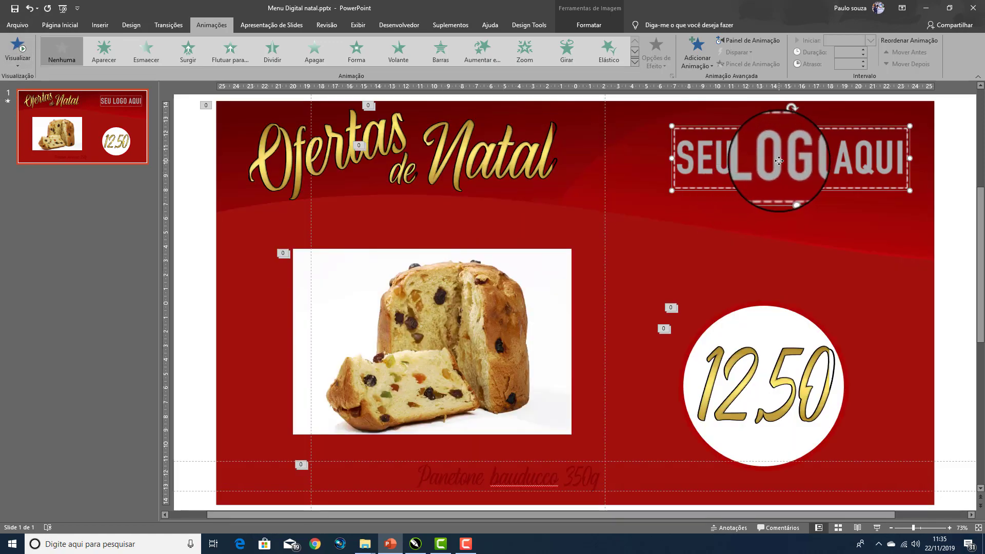
Swap the logo for Imagens\seulogo-3-1.png, enlarged and moved to the top-right corner
right_click(779, 160)
mouse_move(818, 219)
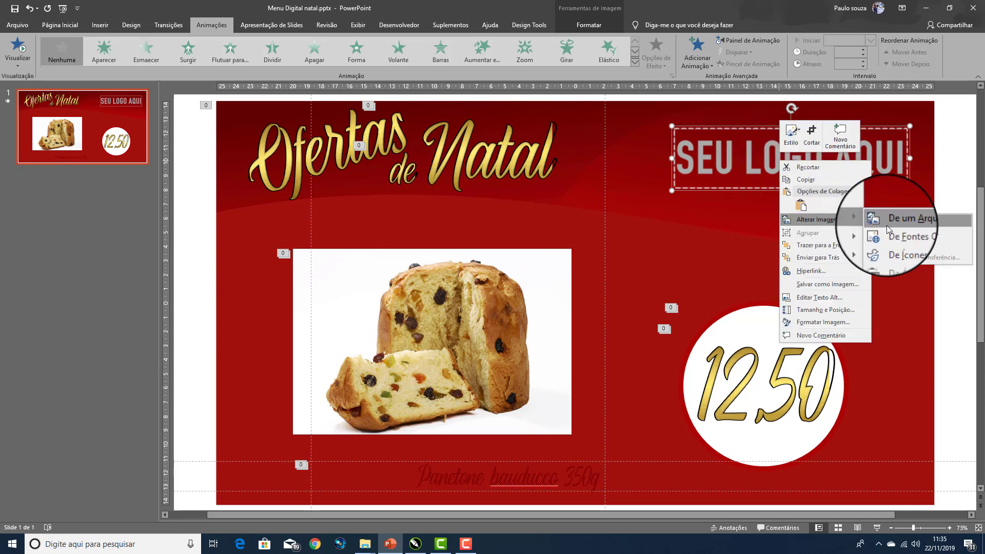
left_click(892, 223)
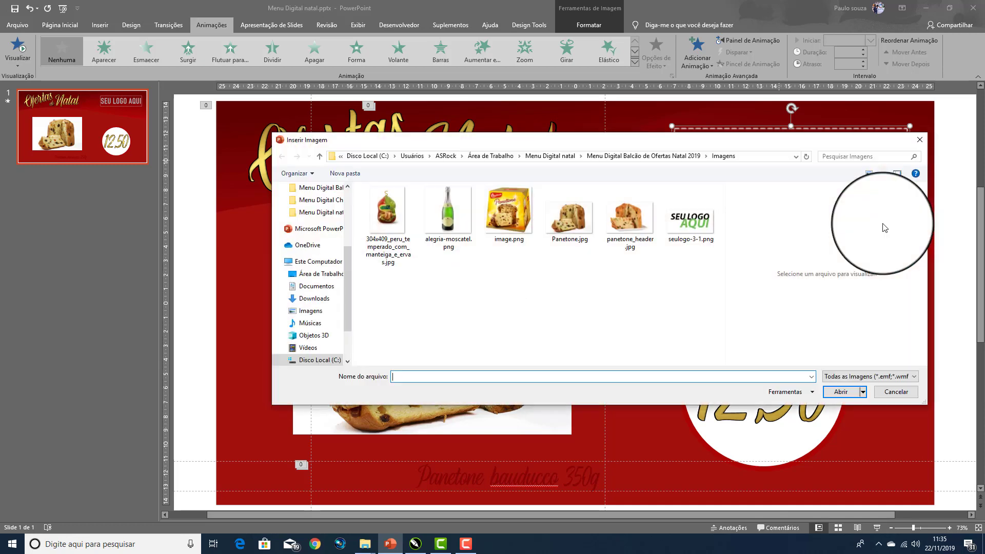
left_click(319, 156)
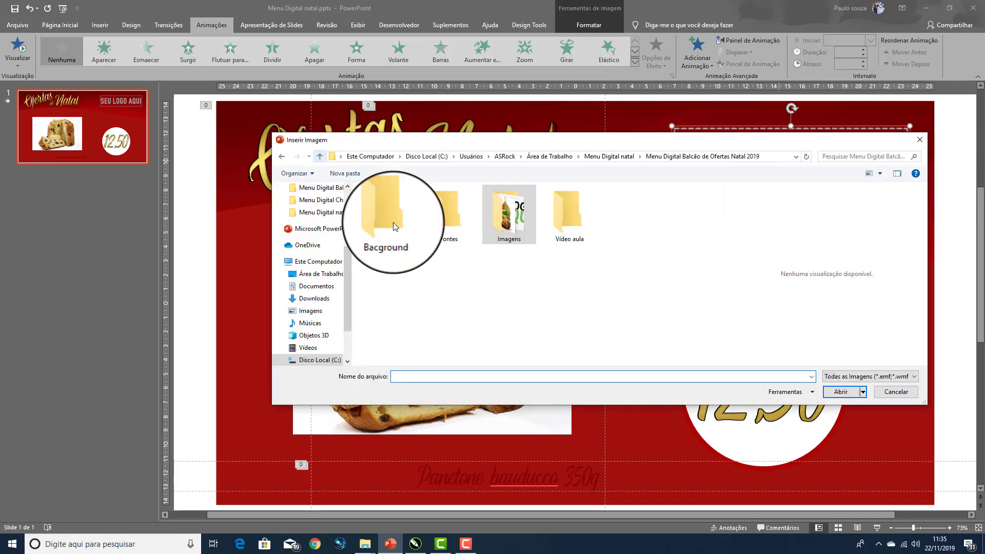
double_click(510, 204)
left_click(676, 229)
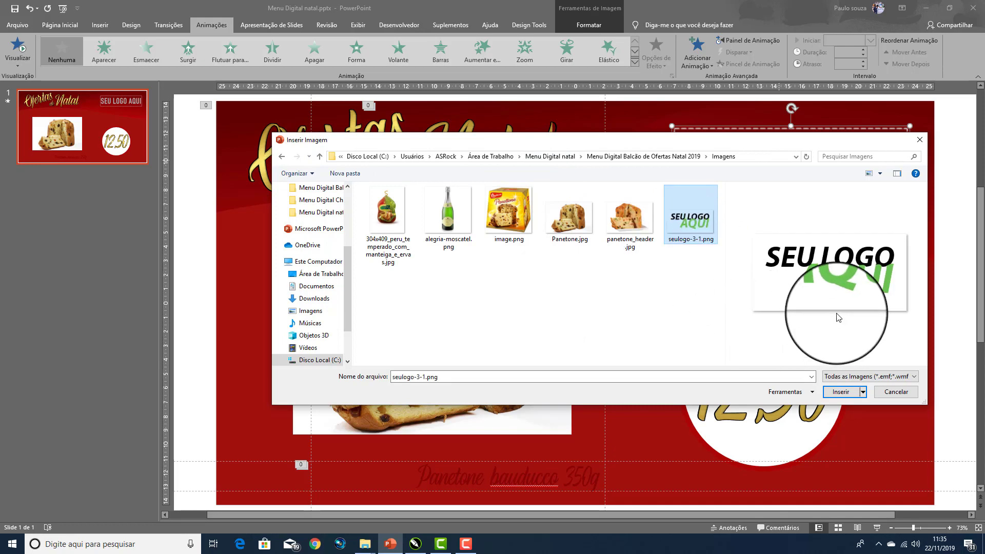
left_click(840, 391)
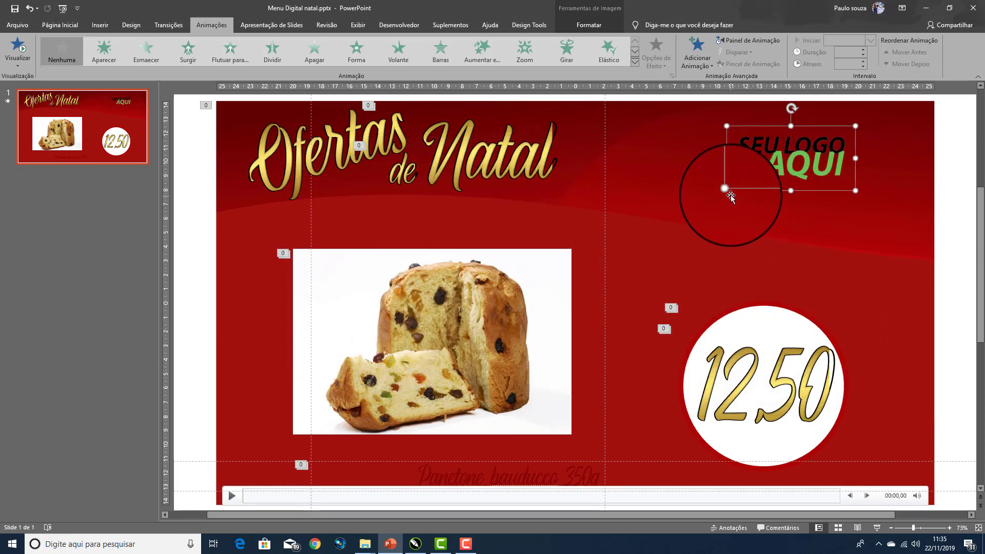
left_click_drag(724, 185, 660, 223)
left_click_drag(742, 198, 795, 191)
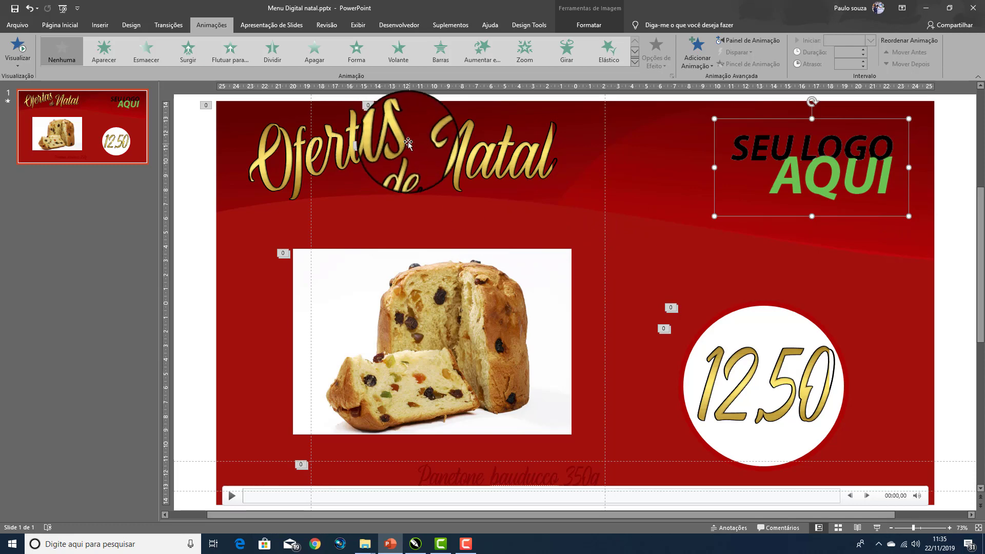
Reposition the 'de Natal' title text and replace 'Ofertas' with 'Promoção'
left_click(401, 139)
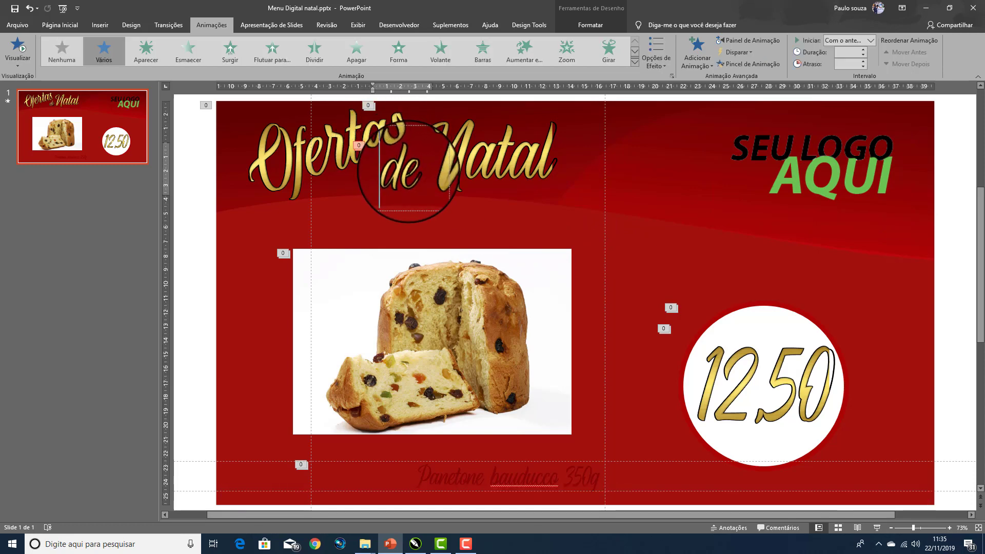
left_click(534, 159)
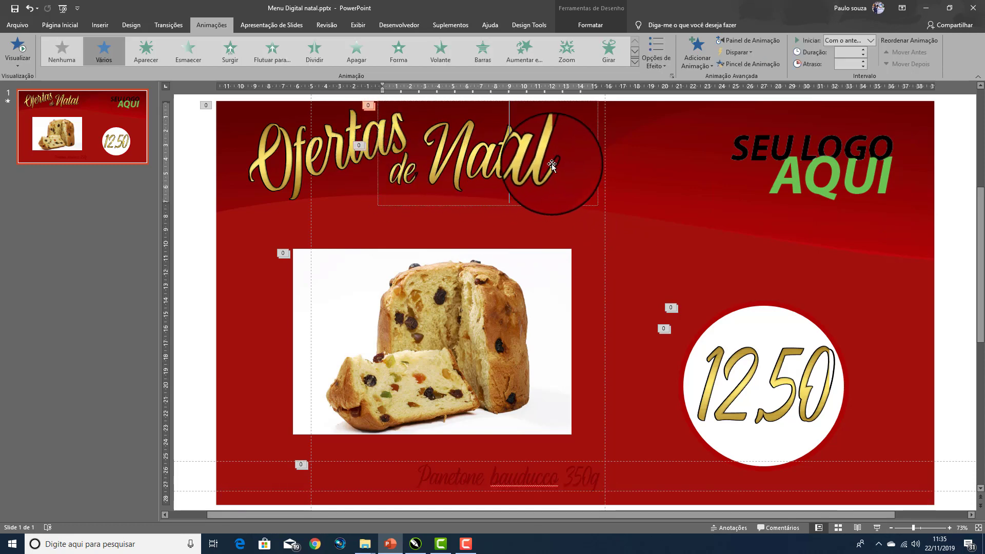
left_click_drag(459, 160, 432, 213)
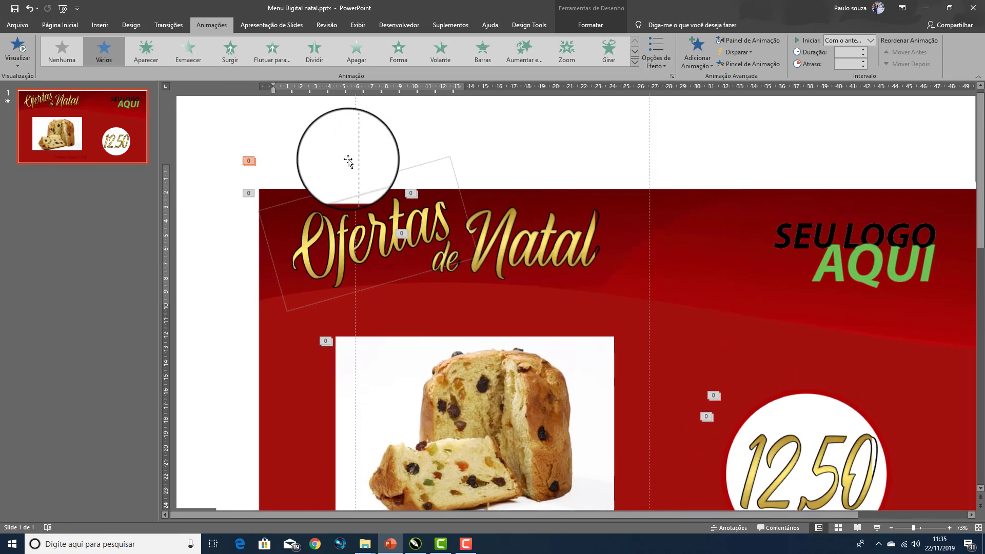
left_click_drag(432, 213, 444, 224)
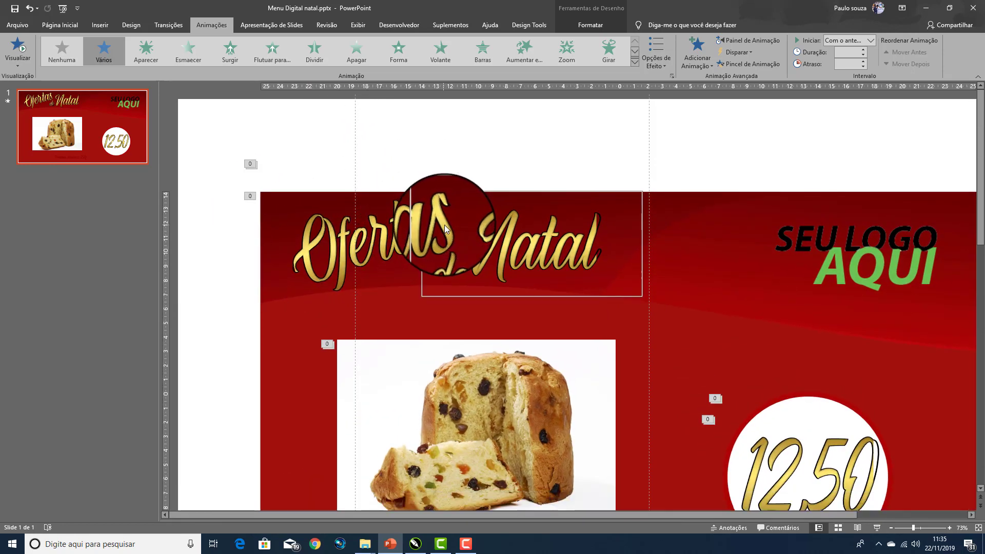
left_click(396, 238)
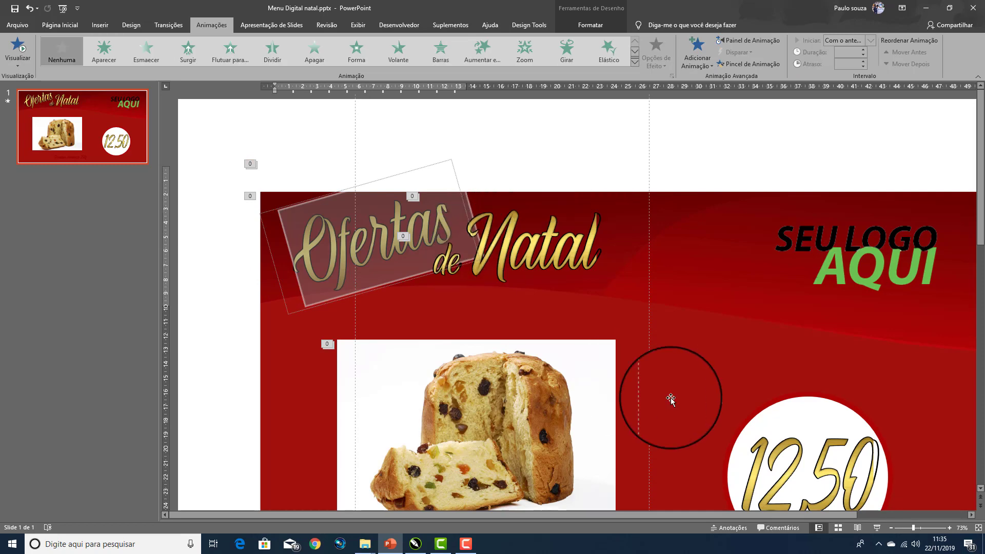
type("Pro")
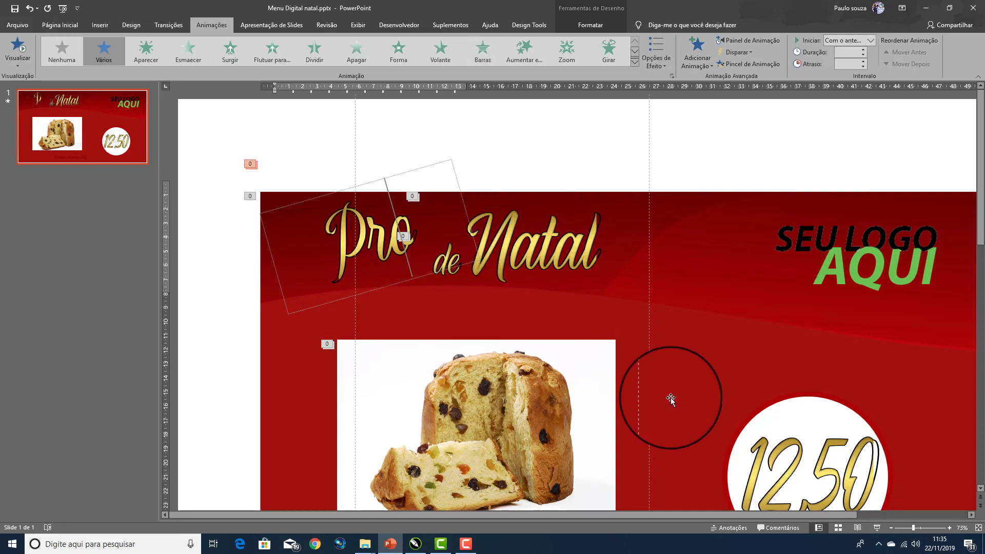
type("moção")
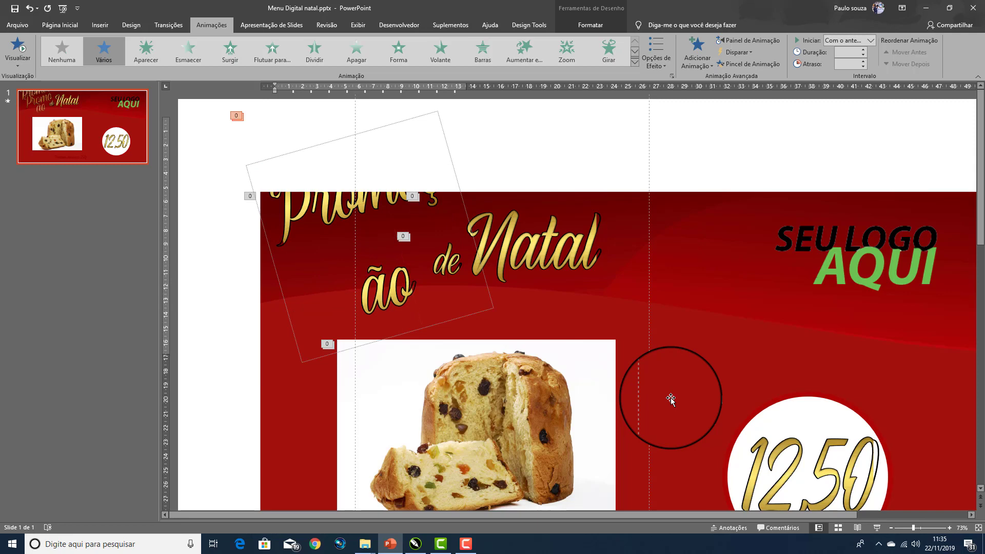
Shrink the Promoção text to size 138 and preview the slide animations
left_click(277, 276)
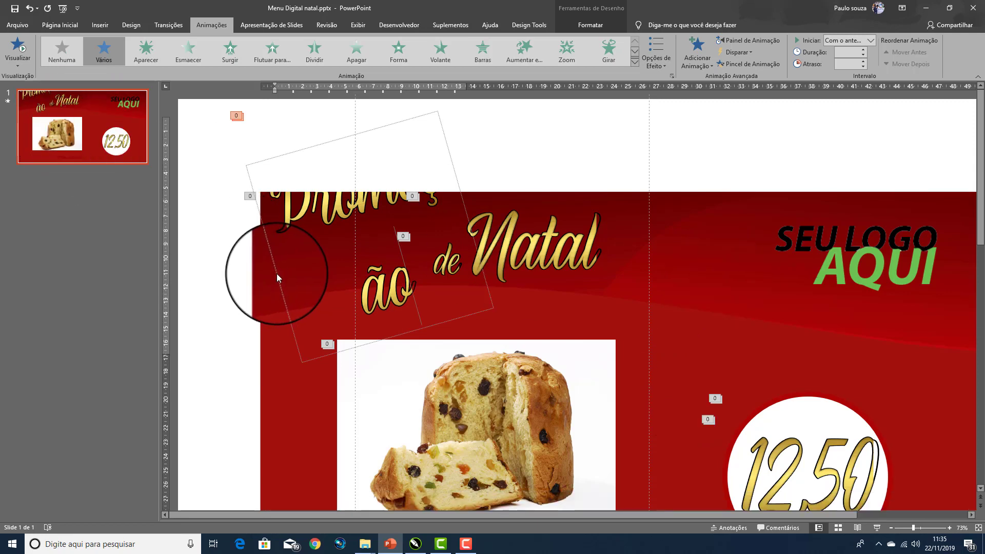
left_click(61, 25)
left_click(285, 41)
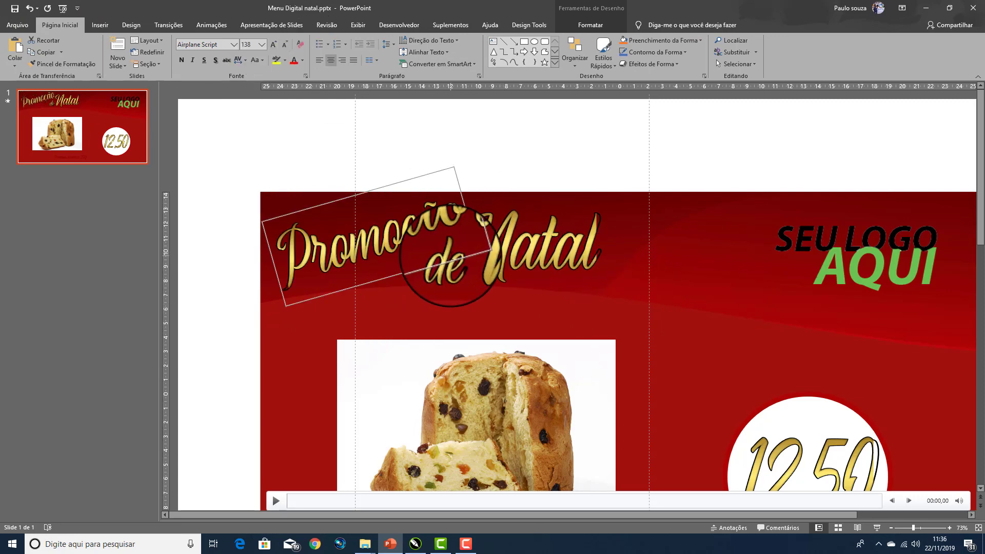
left_click(204, 30)
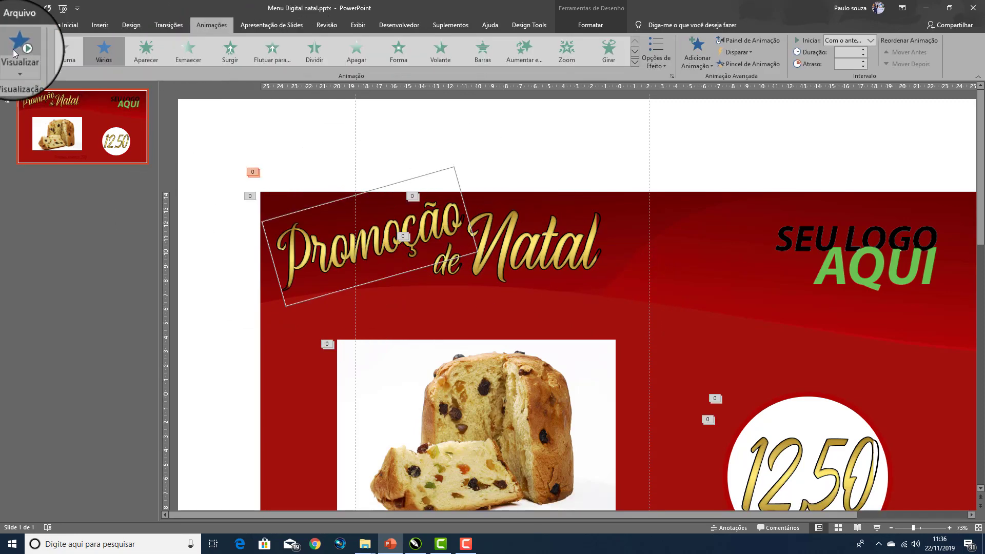
left_click(15, 49)
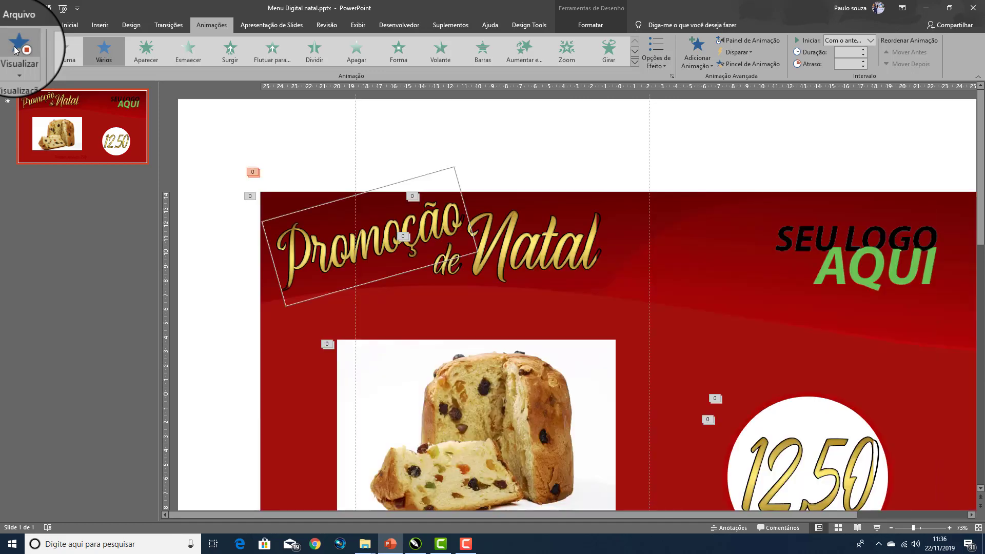
scroll(573, 349, "down", 1)
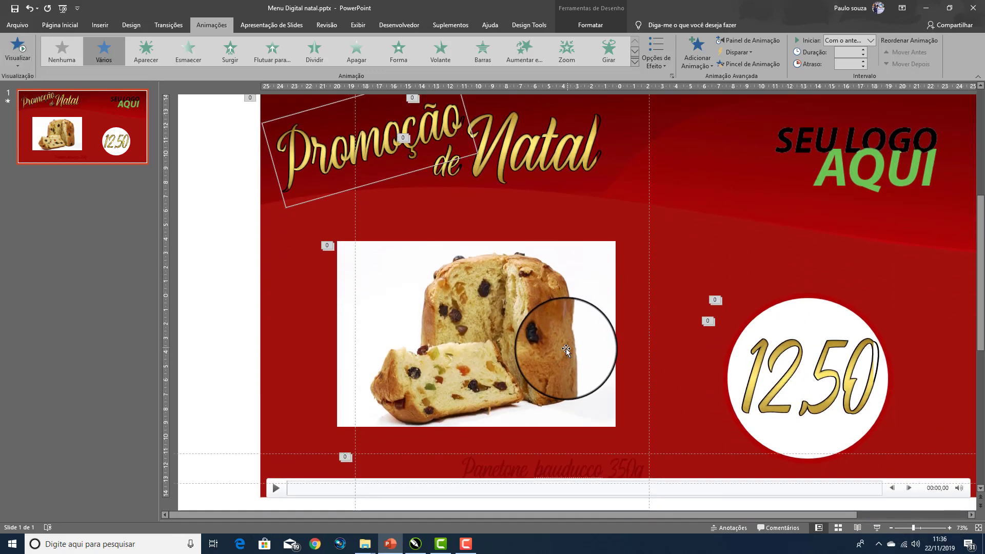
mouse_move(573, 349)
left_mouse_down()
mouse_move(640, 210)
mouse_move(522, 286)
left_mouse_up()
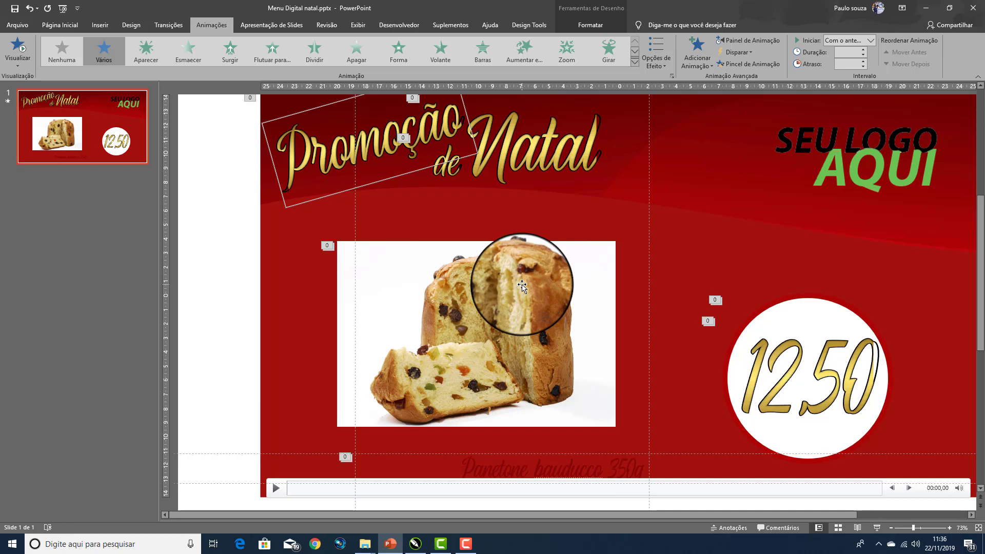
left_click_drag(522, 286, 484, 345)
scroll(484, 345, "down", 1)
mouse_move(451, 286)
left_mouse_down()
mouse_move(464, 299)
mouse_move(451, 286)
mouse_move(528, 285)
mouse_move(440, 404)
mouse_move(409, 404)
left_mouse_up()
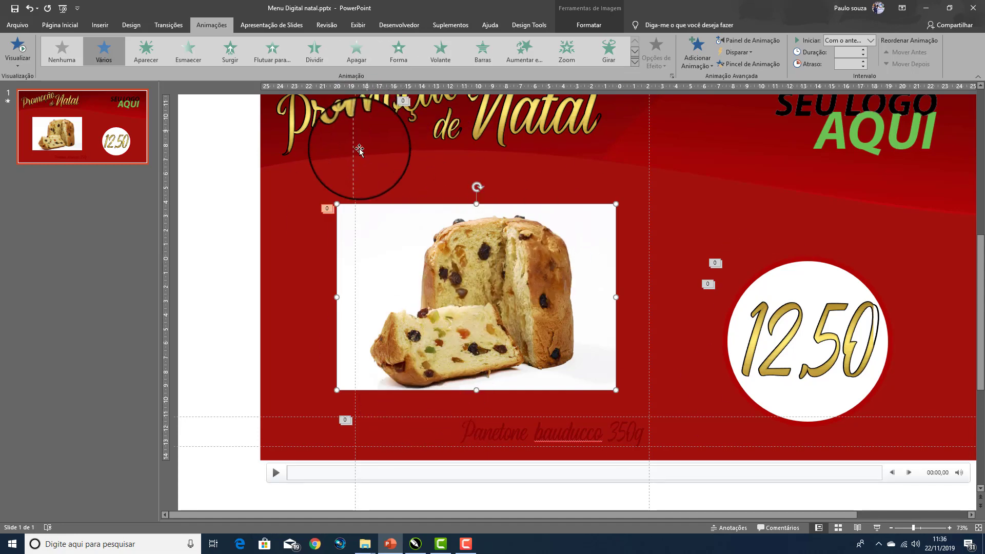
left_click(14, 48)
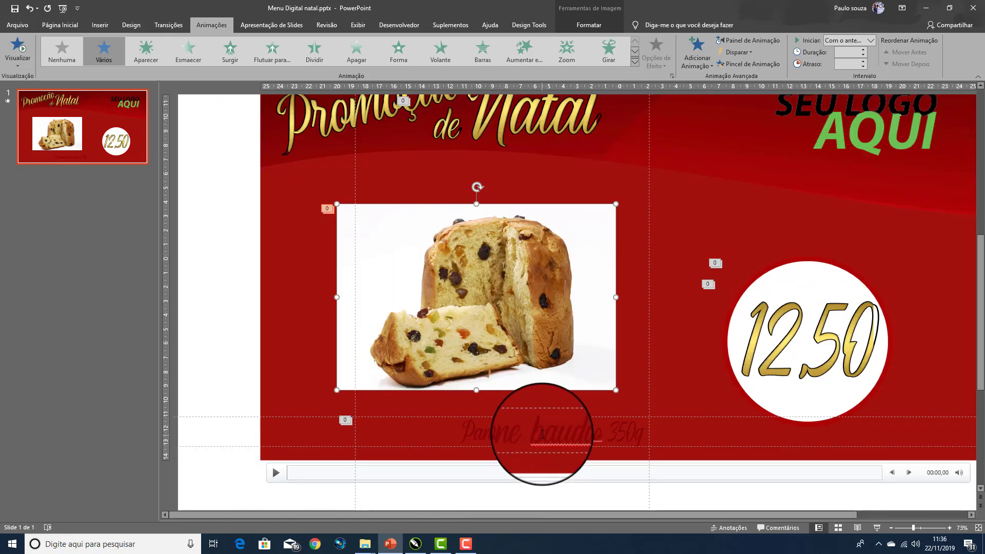
left_click(544, 434)
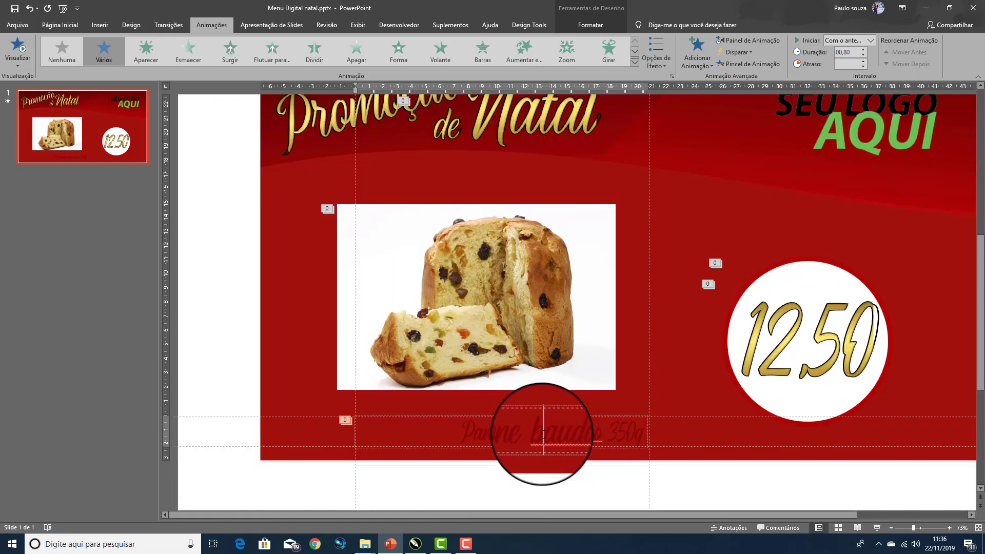
left_click(463, 433)
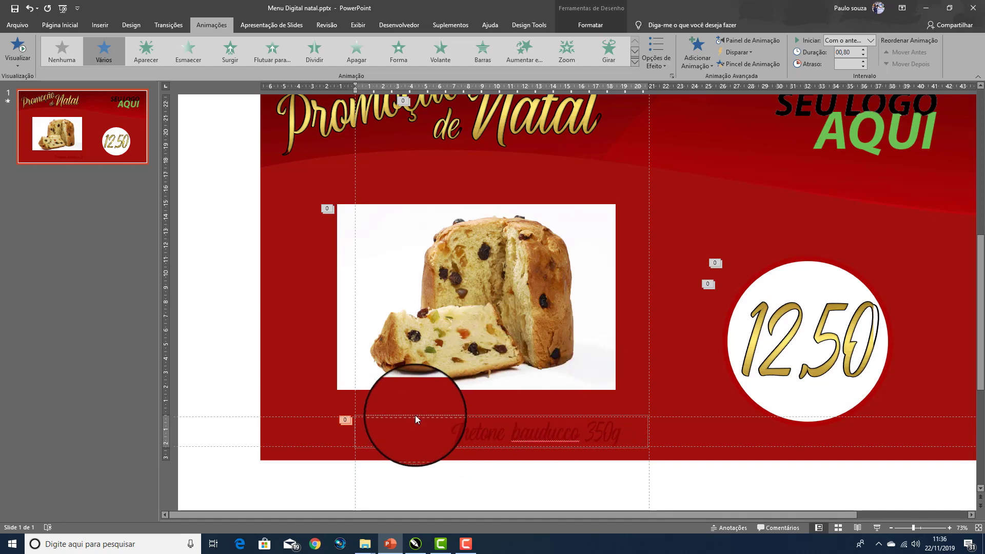
left_click(496, 436)
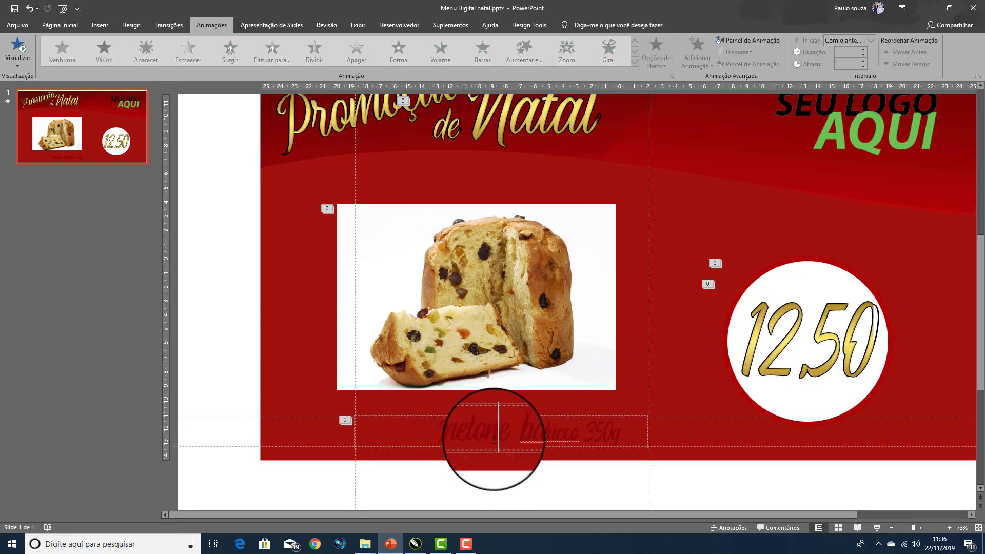
left_click(17, 47)
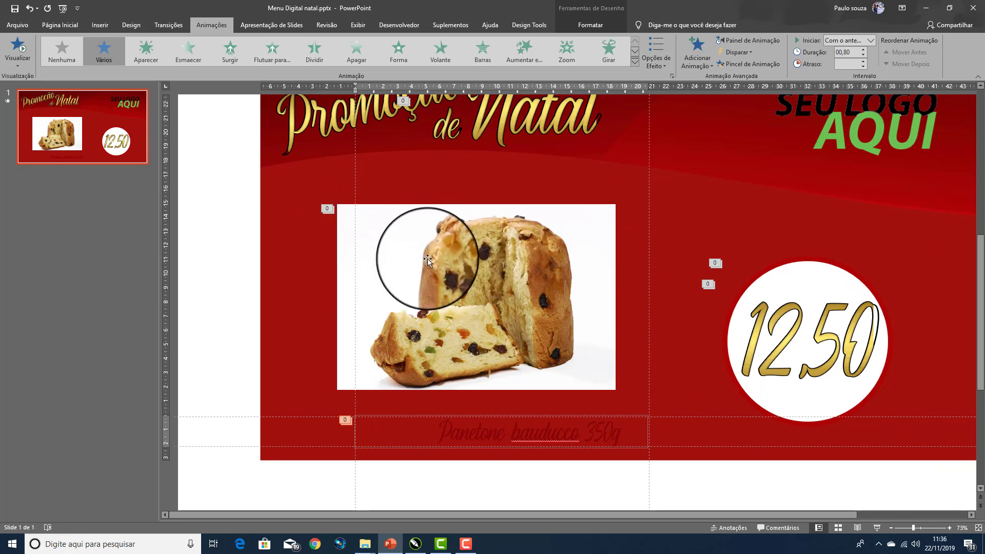
Remove the panettone photo's background and enlarge it to 14,64 × 21,97 cm
double_click(464, 264)
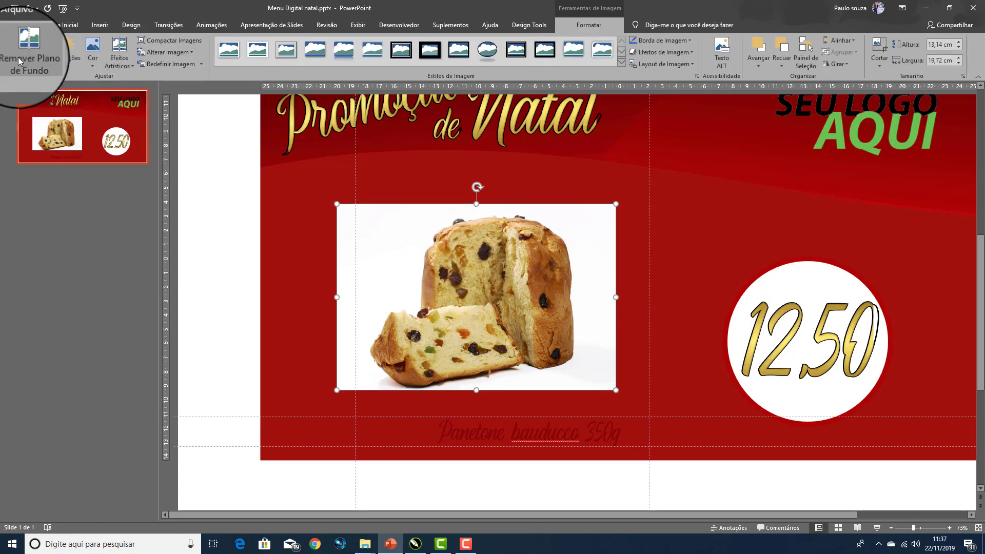
left_click(21, 53)
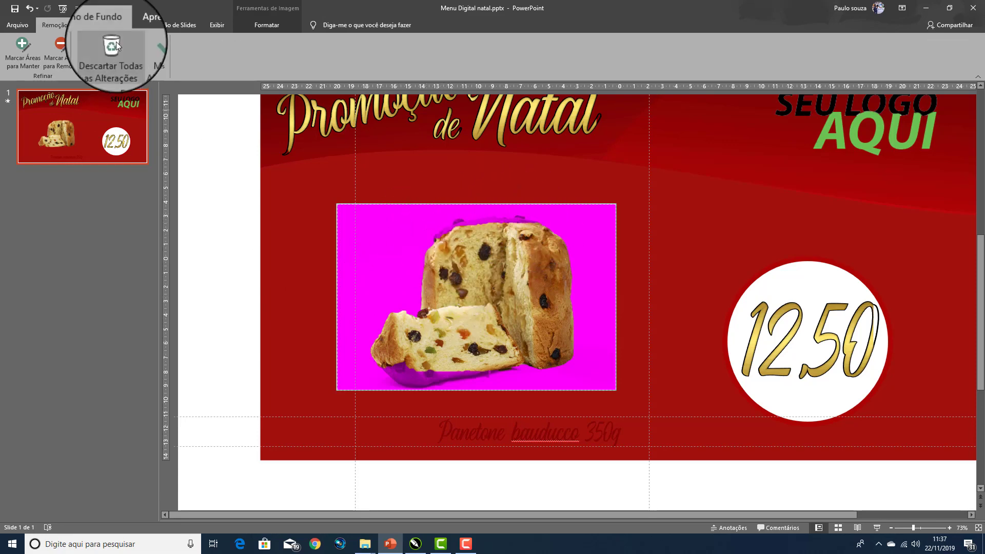
left_click(21, 54)
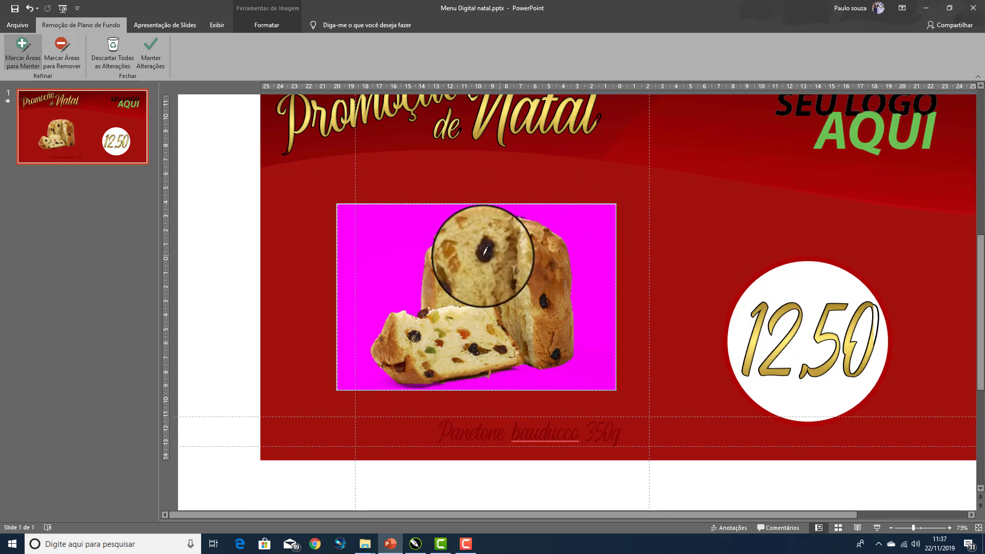
left_click(536, 200)
left_click(529, 277)
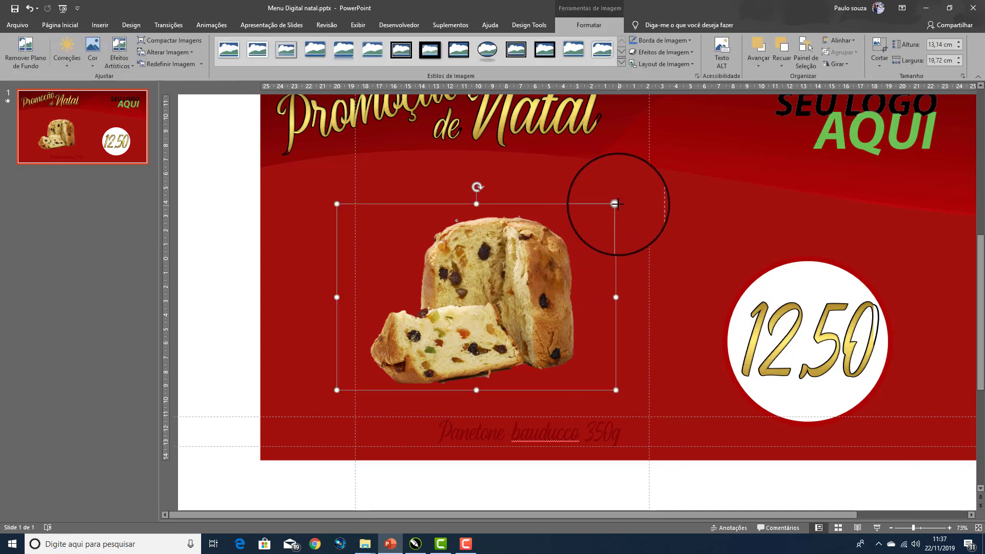
mouse_move(616, 204)
left_mouse_down()
mouse_move(646, 183)
mouse_move(634, 183)
left_mouse_up()
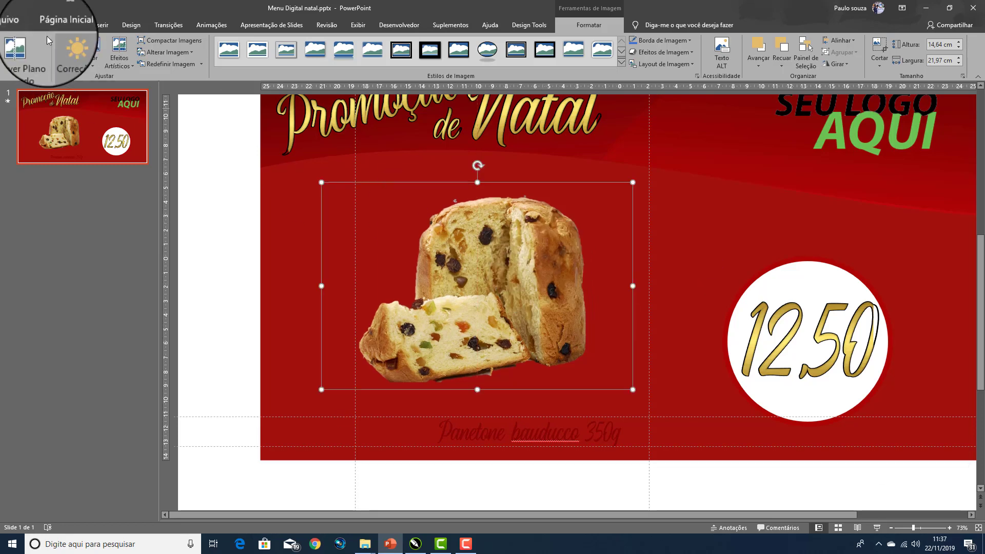
Enlarge the cut-out panettone further and replay the animation preview
left_click(211, 25)
left_click(17, 44)
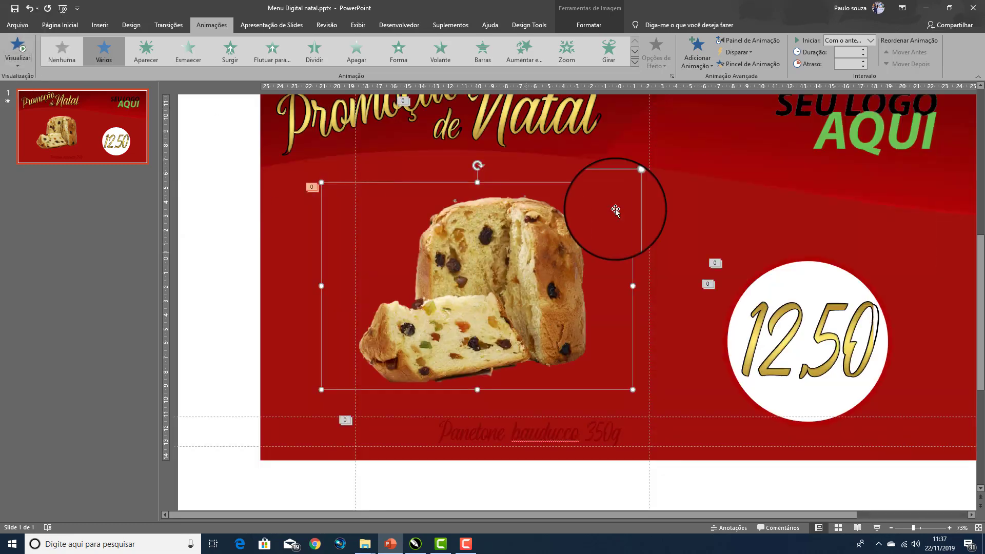
left_click_drag(634, 181, 688, 139)
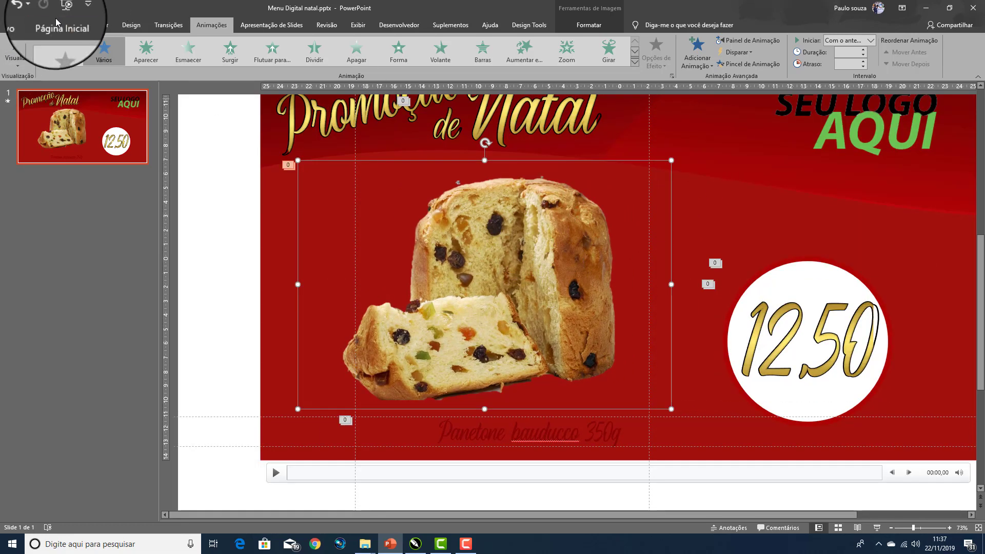
left_click(18, 46)
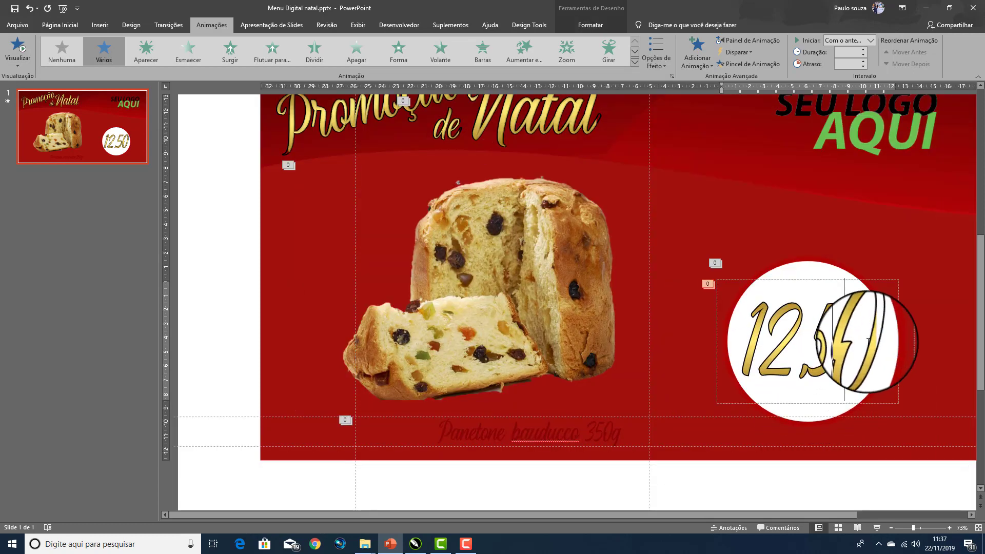
Change the price from 12,50 to 22,00 and reduce it to size 166
left_click_drag(853, 357, 743, 353)
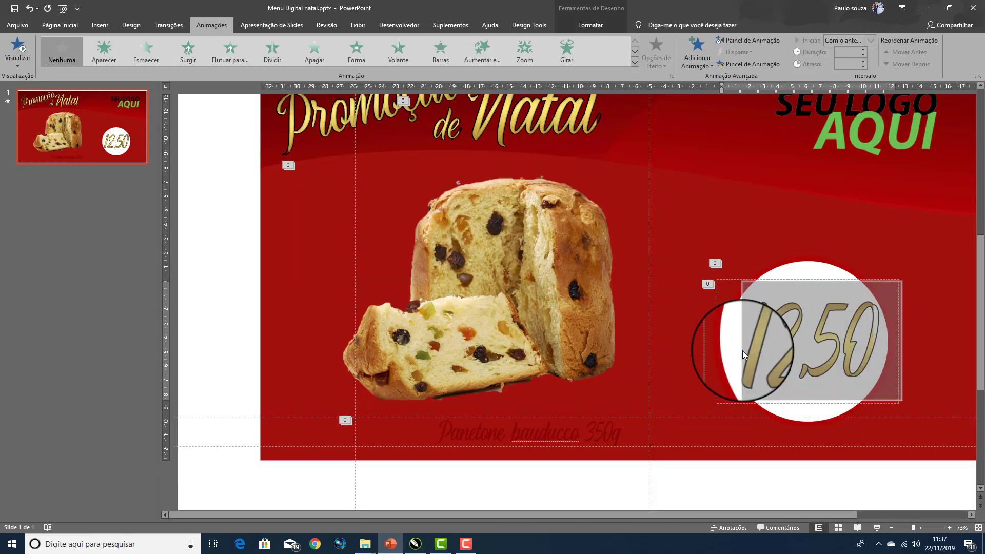
type("22,00")
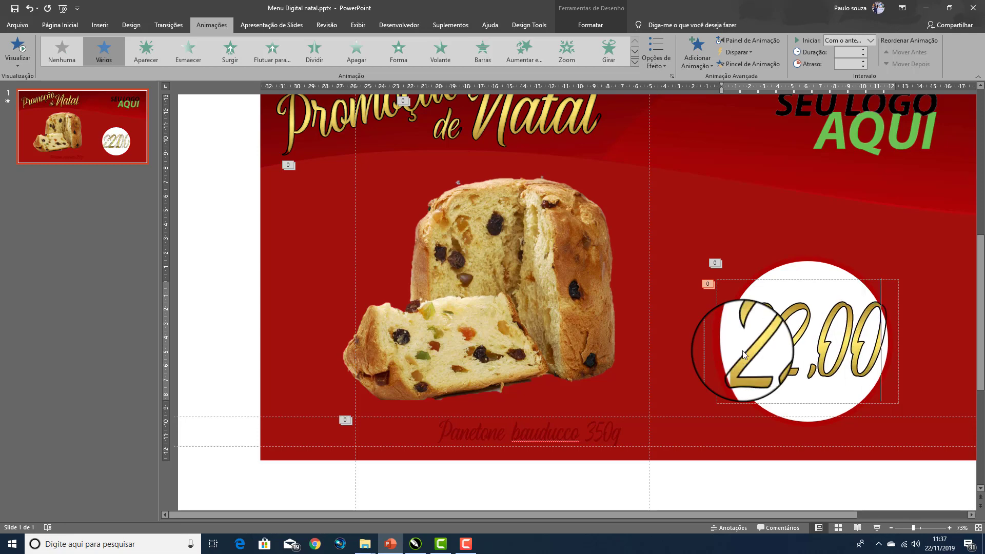
left_click(760, 279)
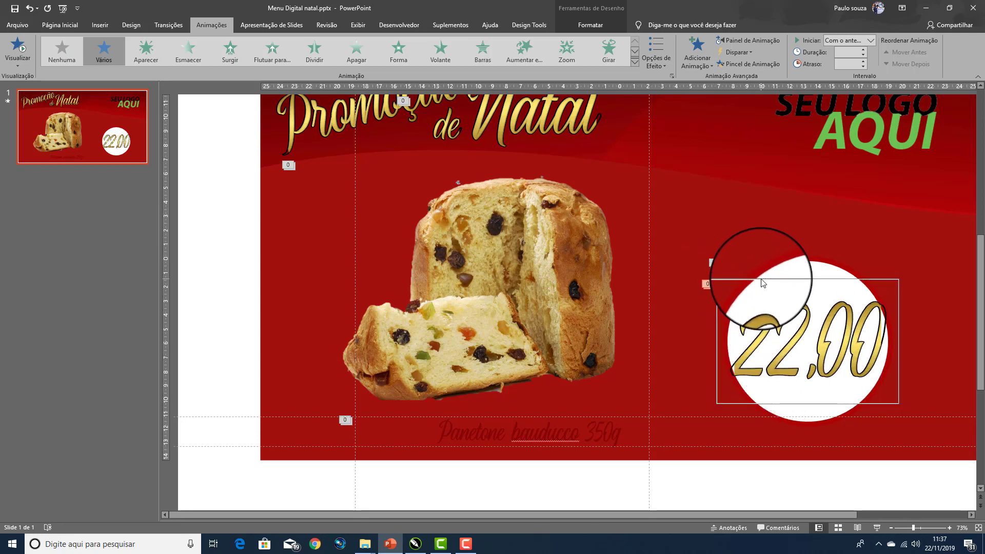
left_click(60, 24)
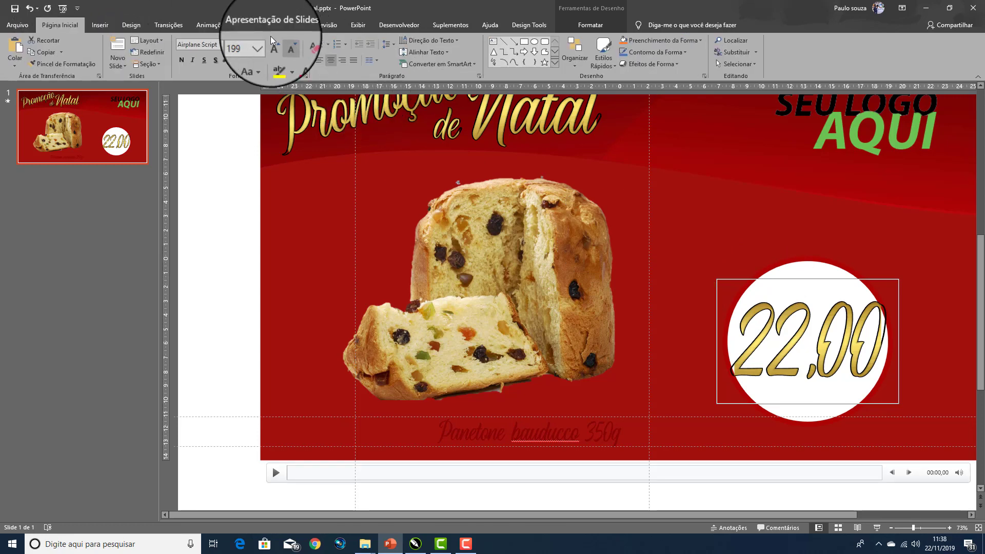
left_click(285, 47)
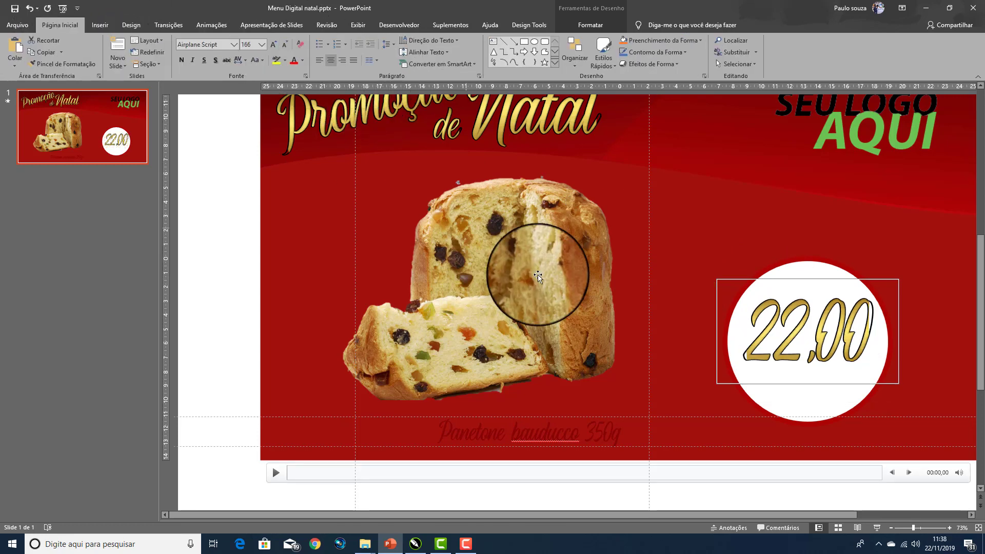
Preview the animations, then give the panettone photo a perspective shadow
left_click(211, 24)
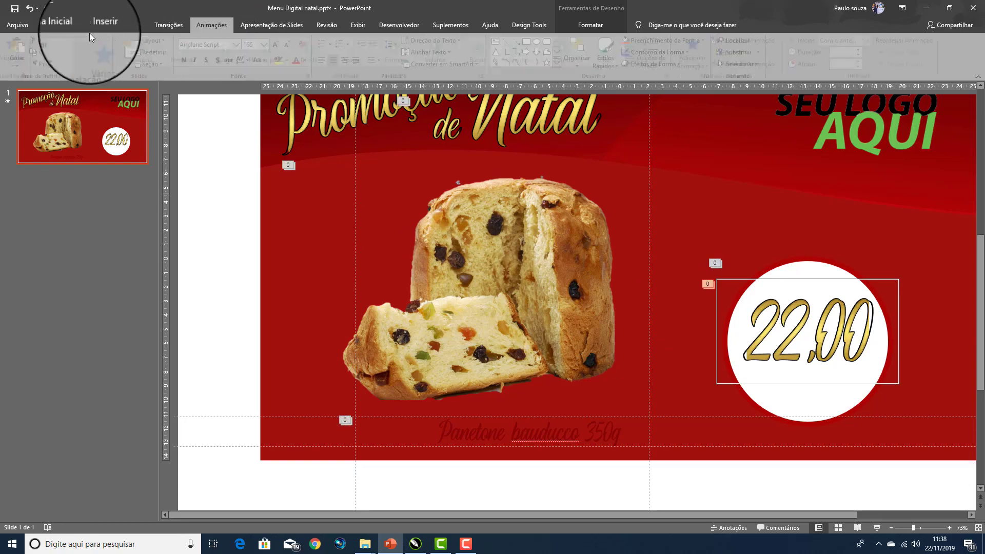
left_click(20, 49)
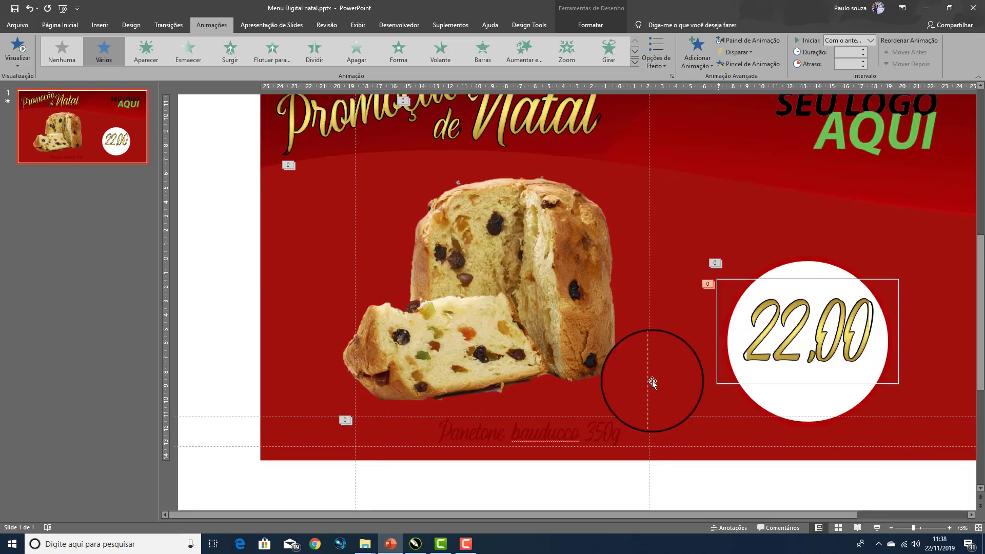
left_click(544, 315)
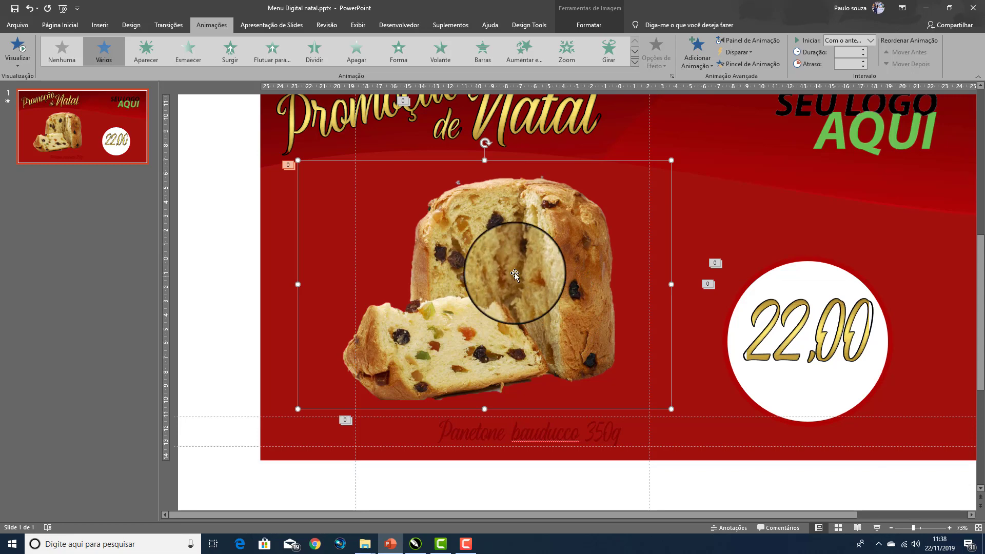
left_click(67, 27)
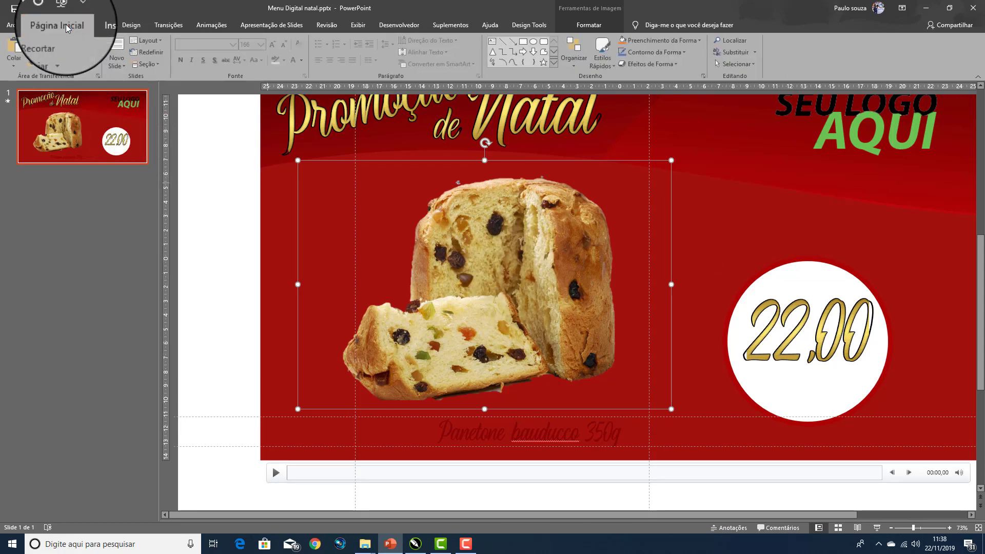
left_click(675, 64)
left_click(675, 64)
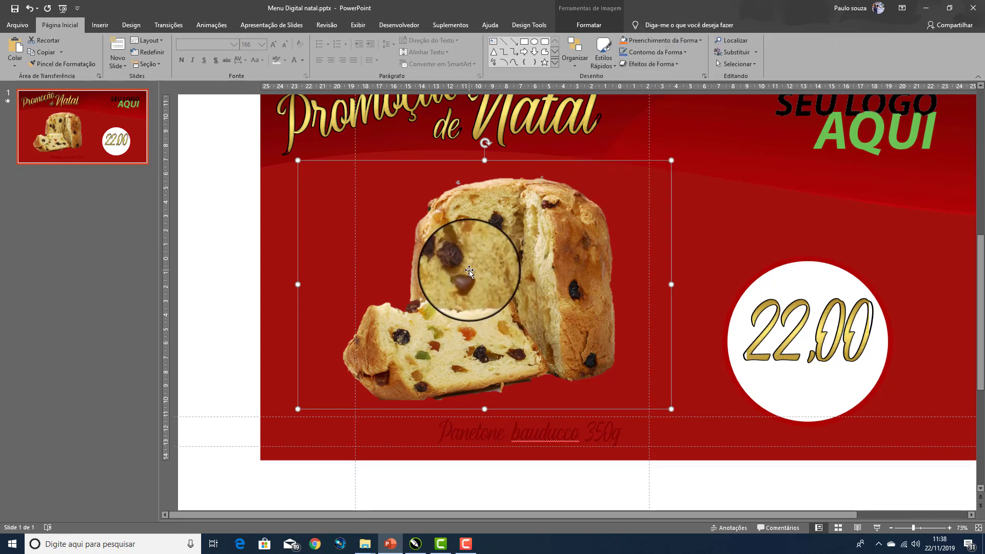
left_click(674, 65)
mouse_move(653, 107)
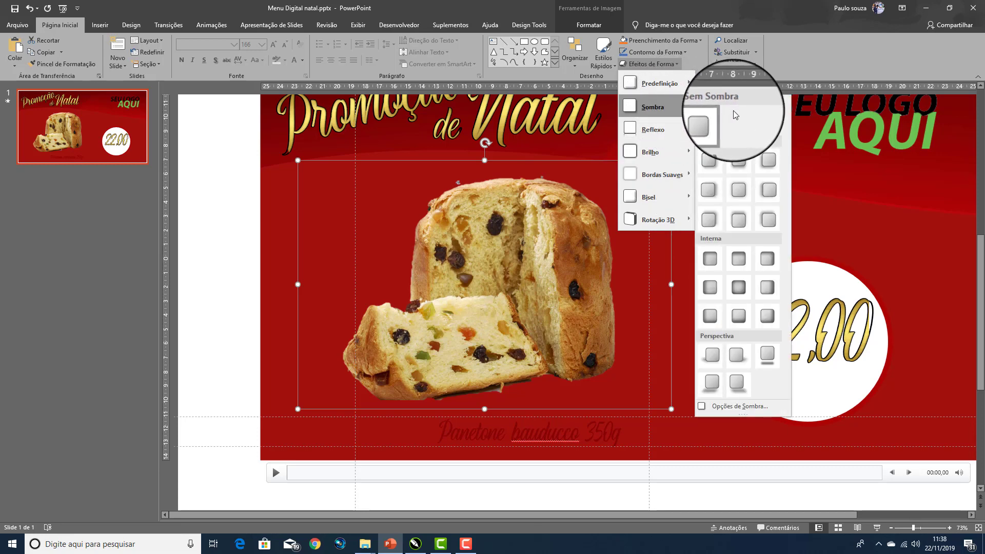
left_click(742, 356)
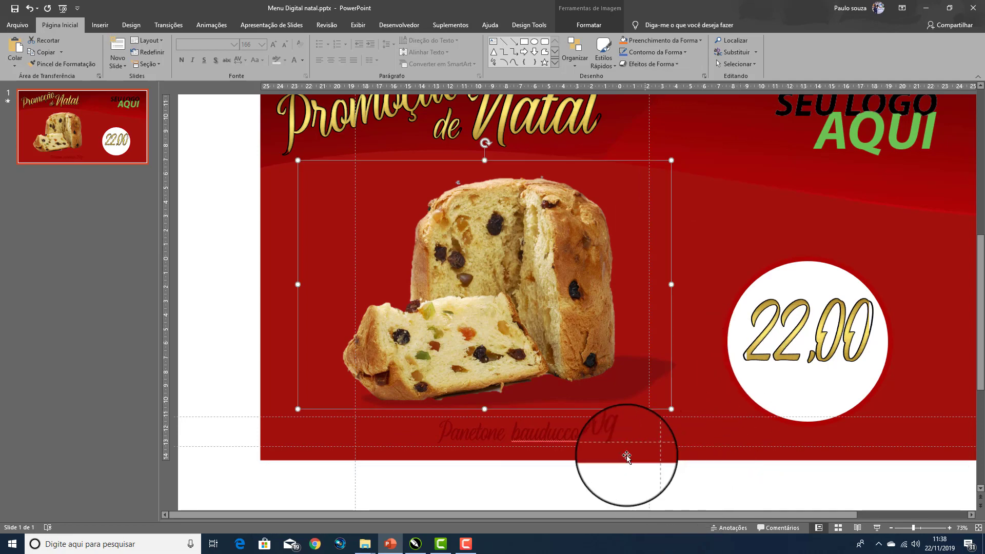
Replay the animation preview and reselect the panettone picture
left_click(211, 24)
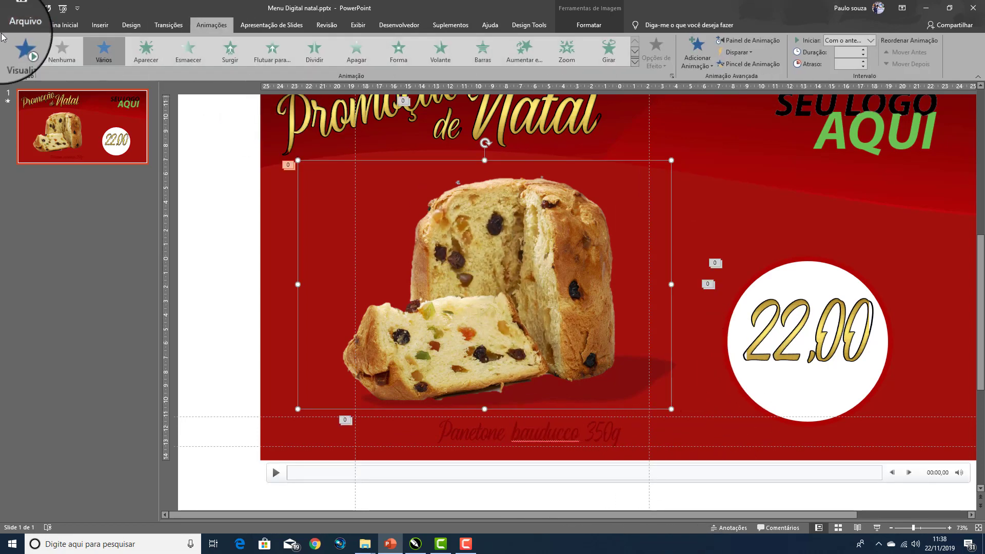
left_click(15, 49)
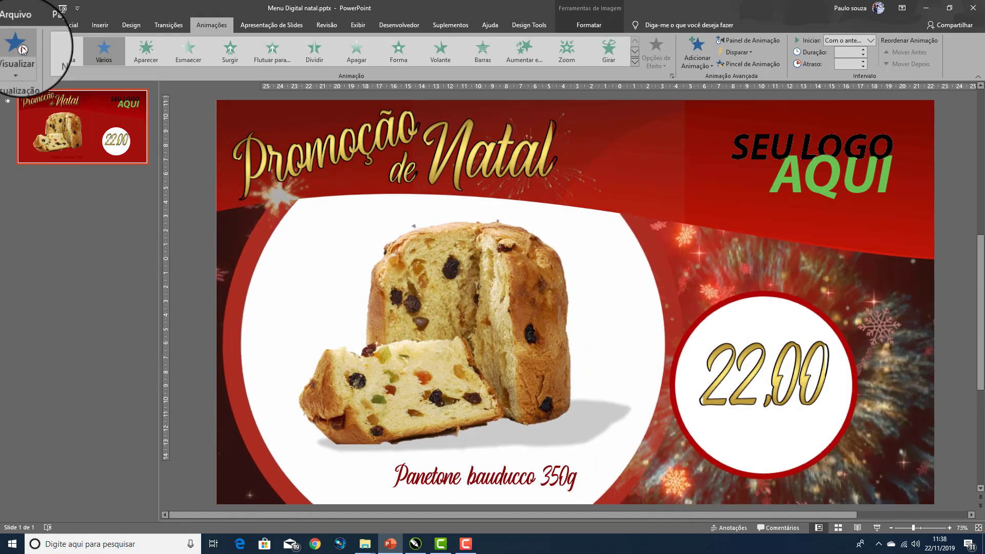
left_click_drag(407, 352, 513, 265)
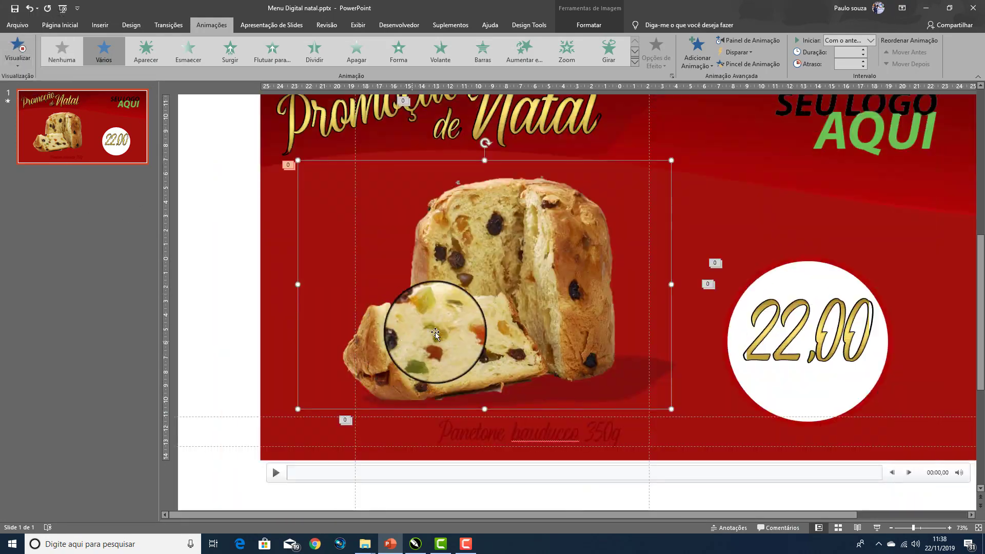
In the panettone's Format Picture shadow settings, lower the transparency and blur
right_click(512, 265)
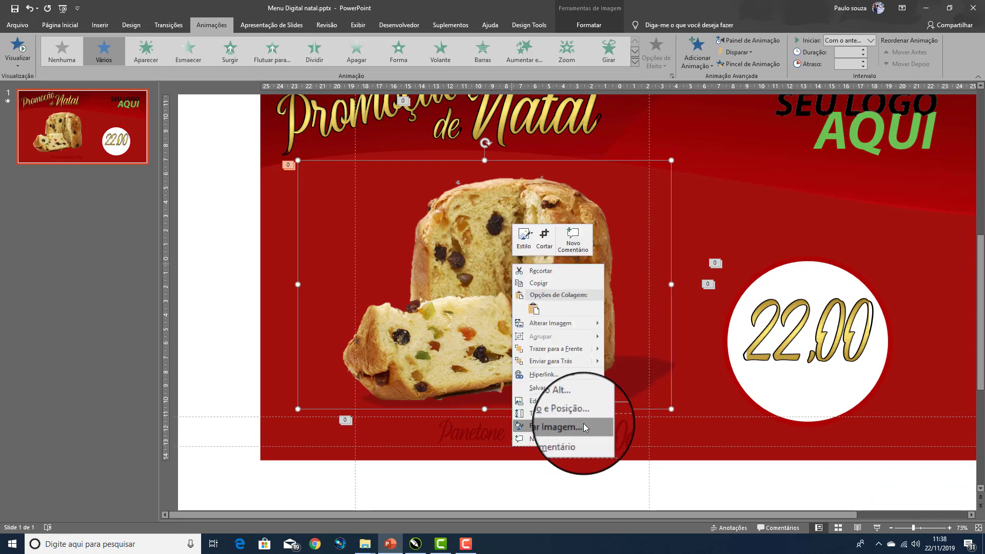
left_click(583, 427)
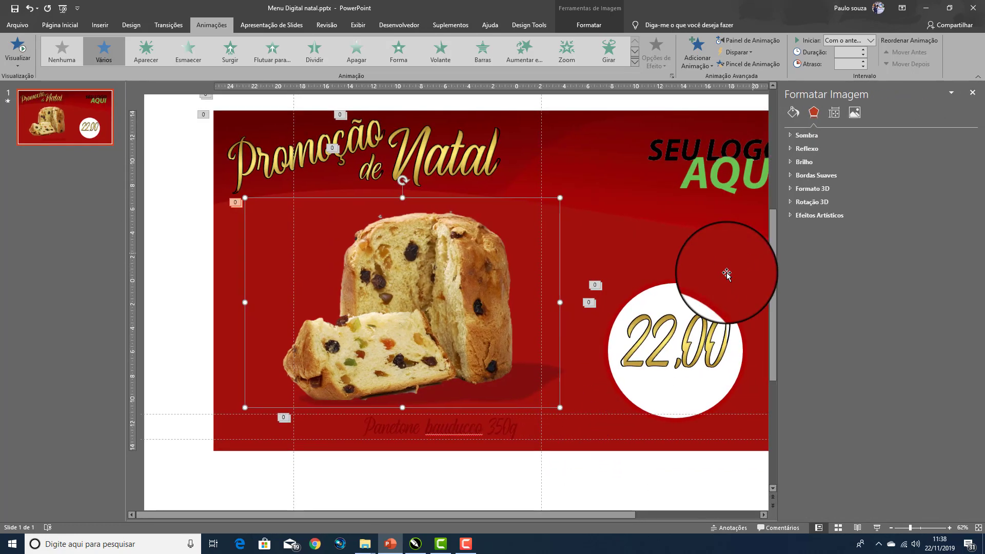
left_click(814, 108)
left_click(811, 137)
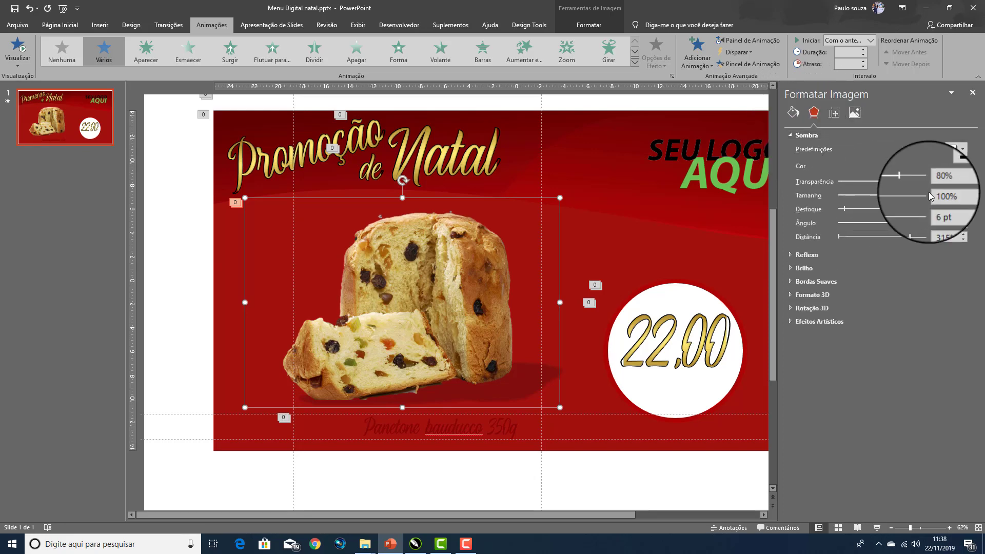
left_click_drag(909, 182, 866, 182)
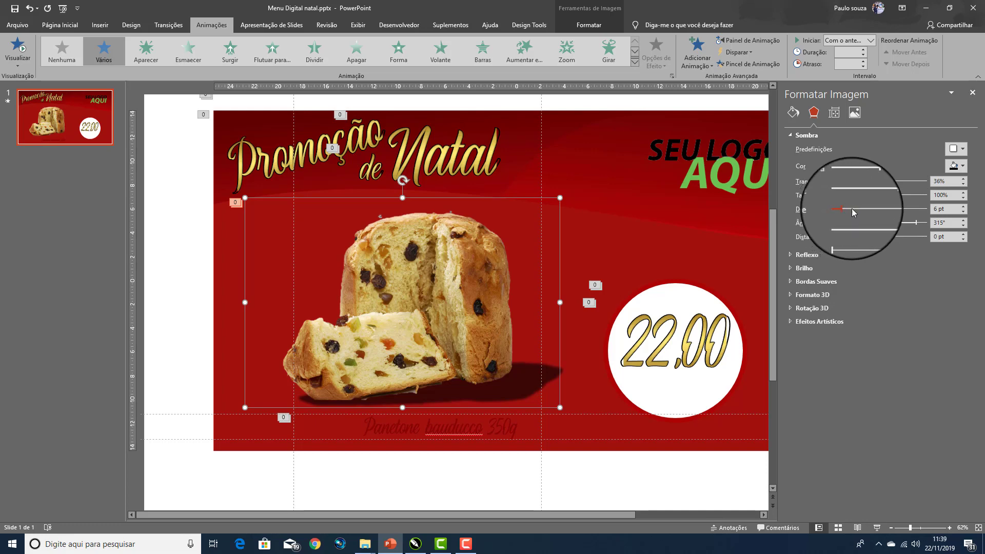
left_click_drag(874, 213, 870, 209)
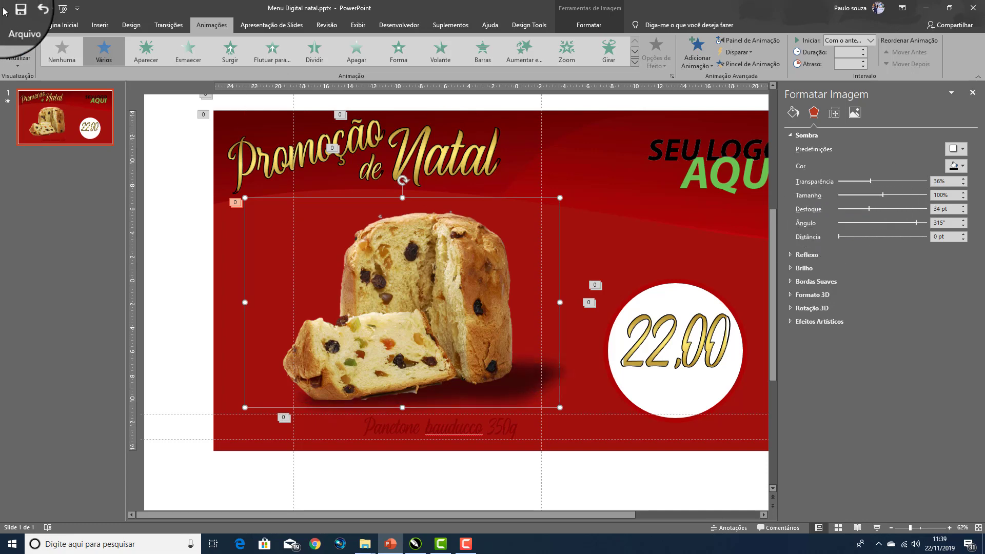
left_click(25, 39)
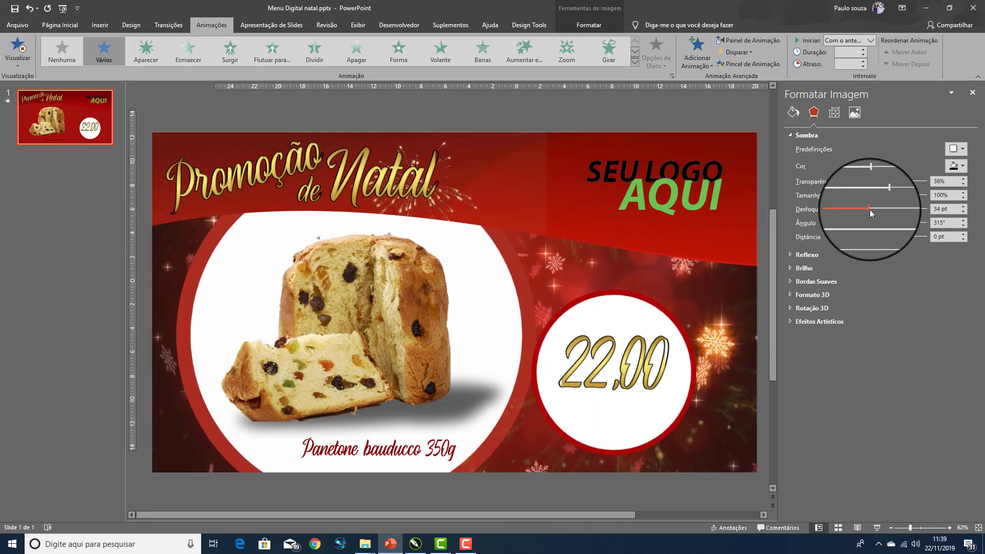
Make the shadow opaque black with 14 pt blur, 85° angle, 0 pt distance, ~88% size
left_click_drag(869, 210, 860, 209)
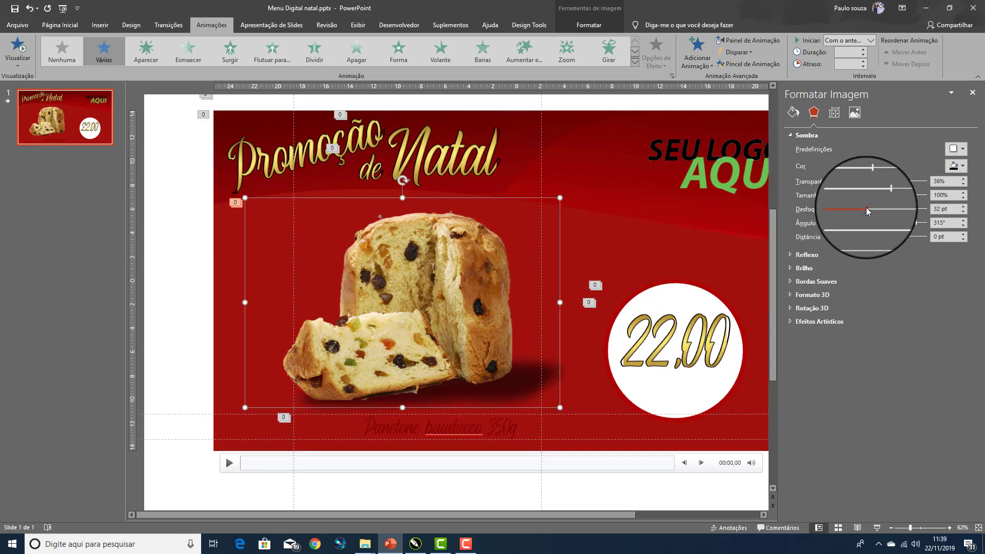
left_click_drag(867, 209, 821, 209)
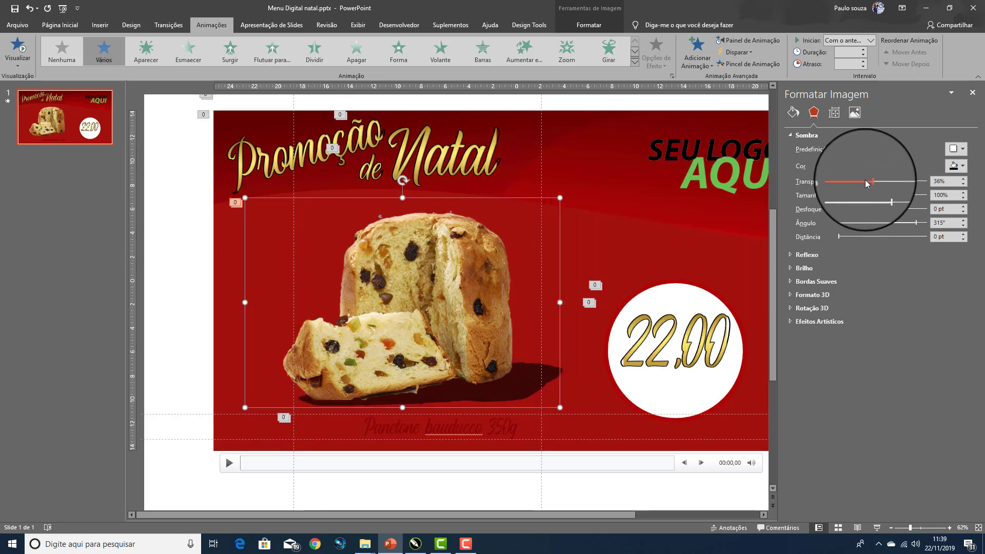
left_click_drag(873, 181, 825, 181)
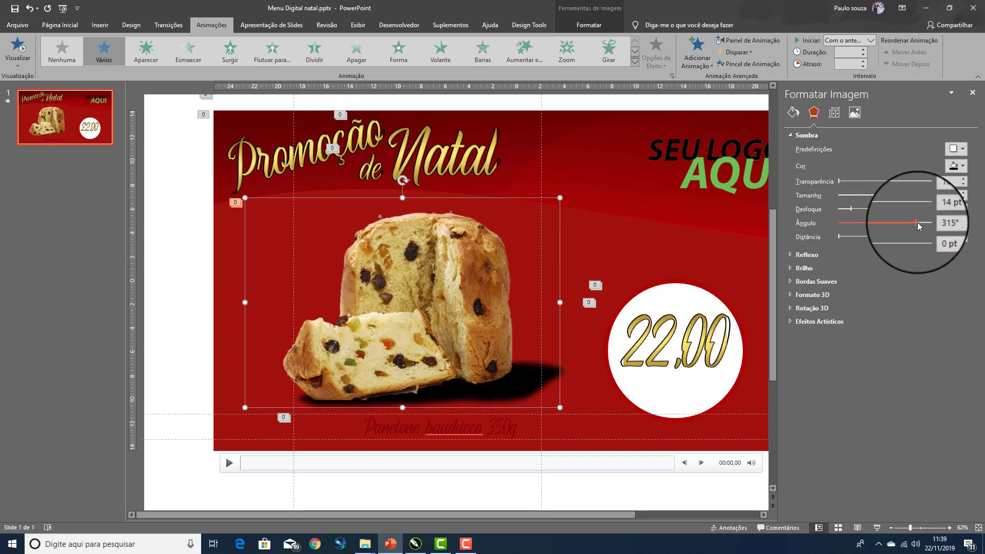
mouse_move(899, 223)
left_mouse_down()
mouse_move(912, 224)
mouse_move(860, 229)
left_mouse_up()
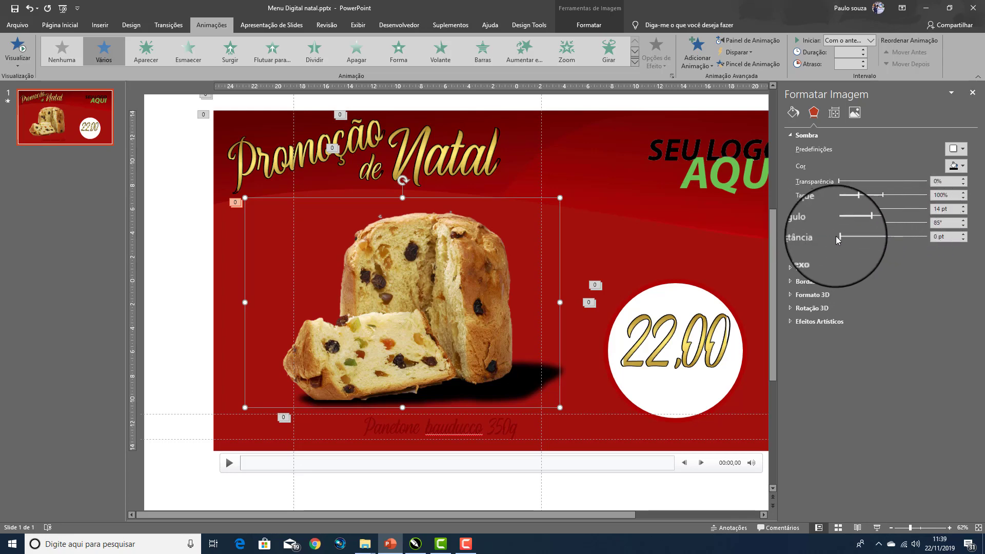
mouse_move(842, 239)
left_mouse_down()
mouse_move(891, 238)
mouse_move(822, 238)
left_mouse_up()
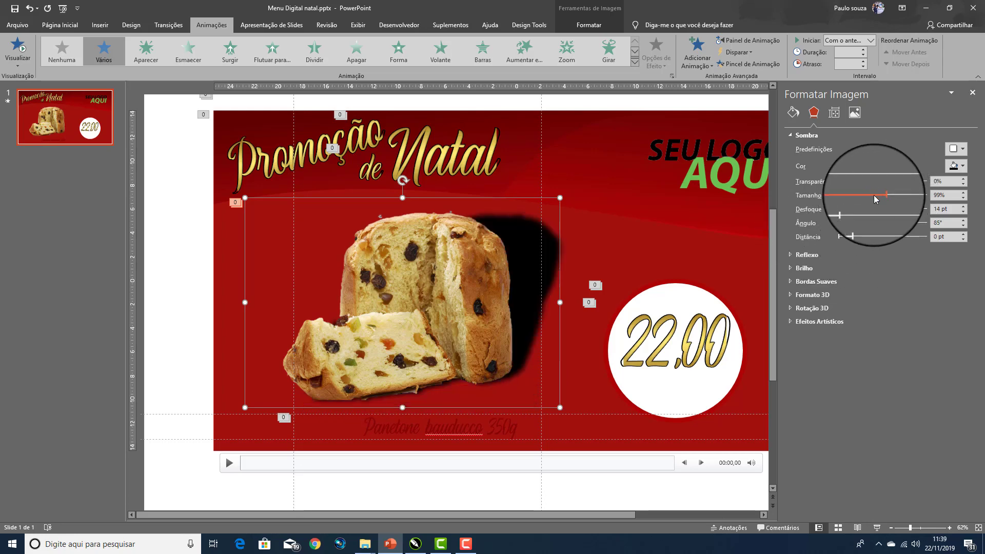
left_click_drag(882, 198, 878, 197)
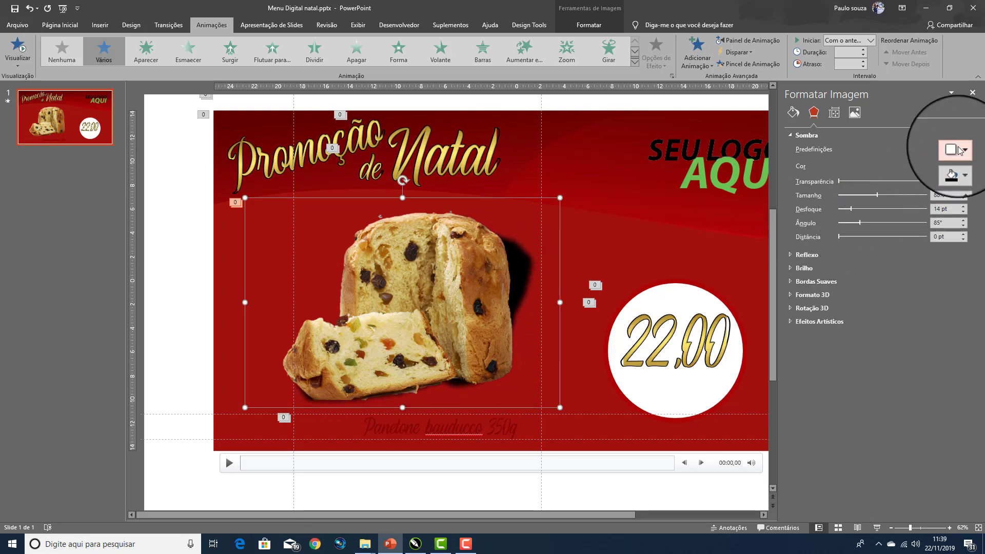
Apply an Outer shadow preset tuned to 31% transparency, 94% size, 19 pt blur, 62°, 32 pt distance
left_click(960, 150)
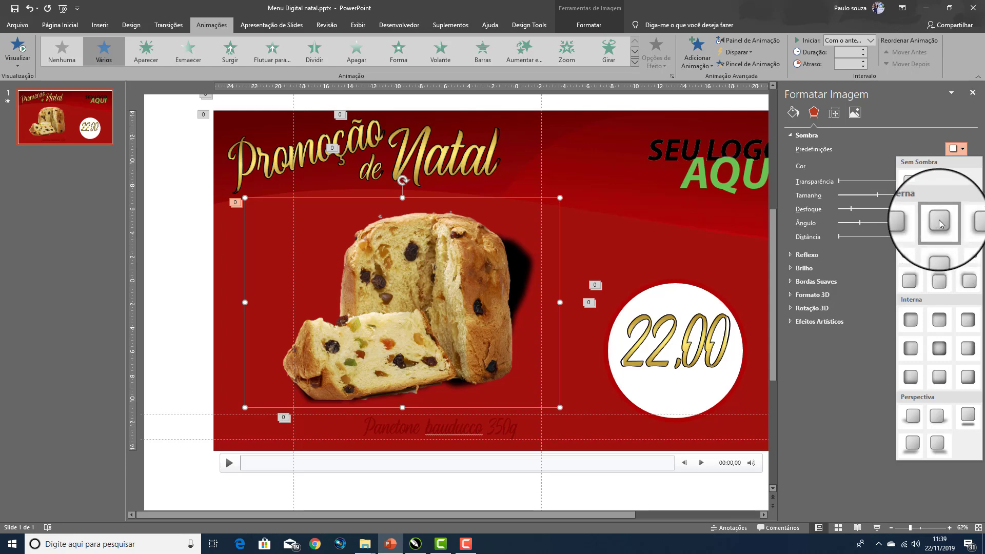
left_click(941, 223)
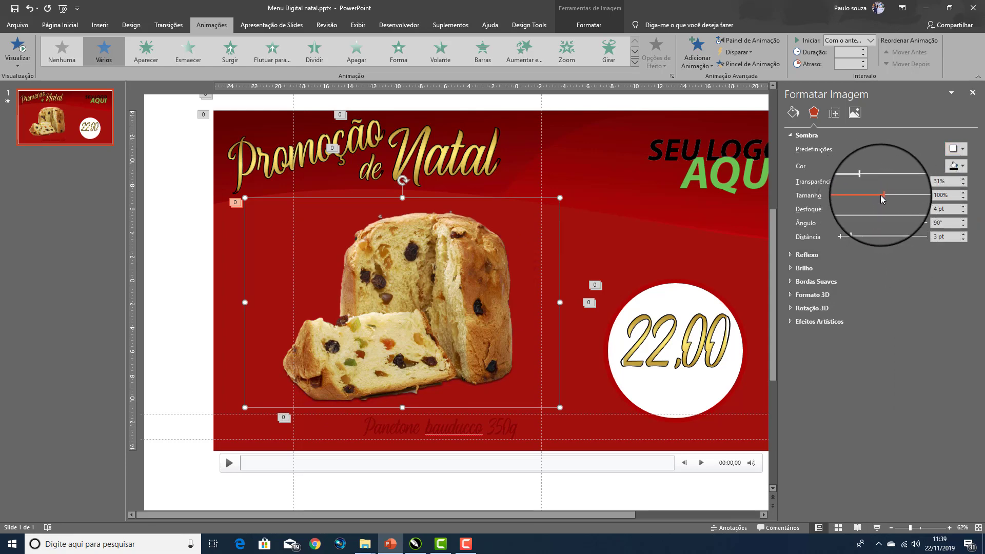
left_click_drag(883, 197, 884, 198)
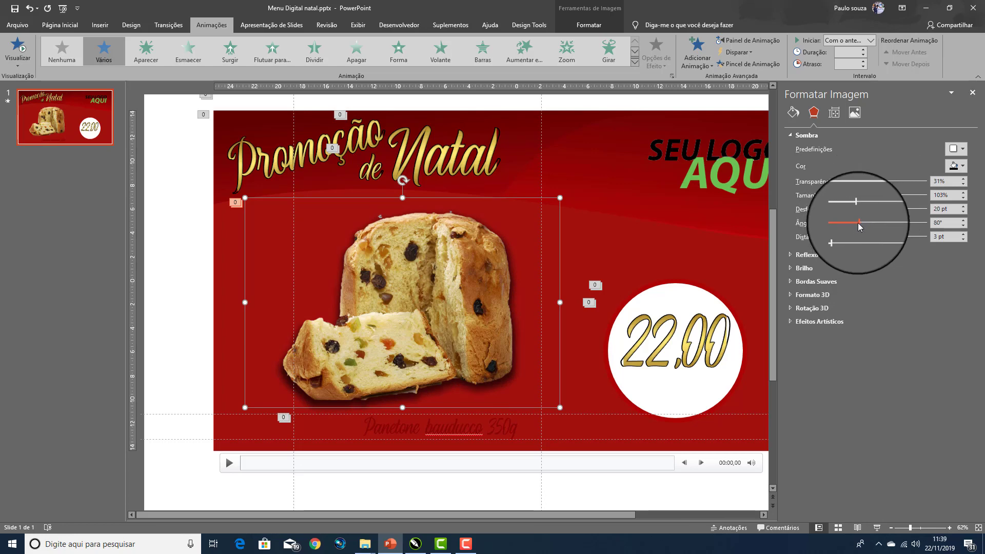
left_click_drag(874, 227, 862, 229)
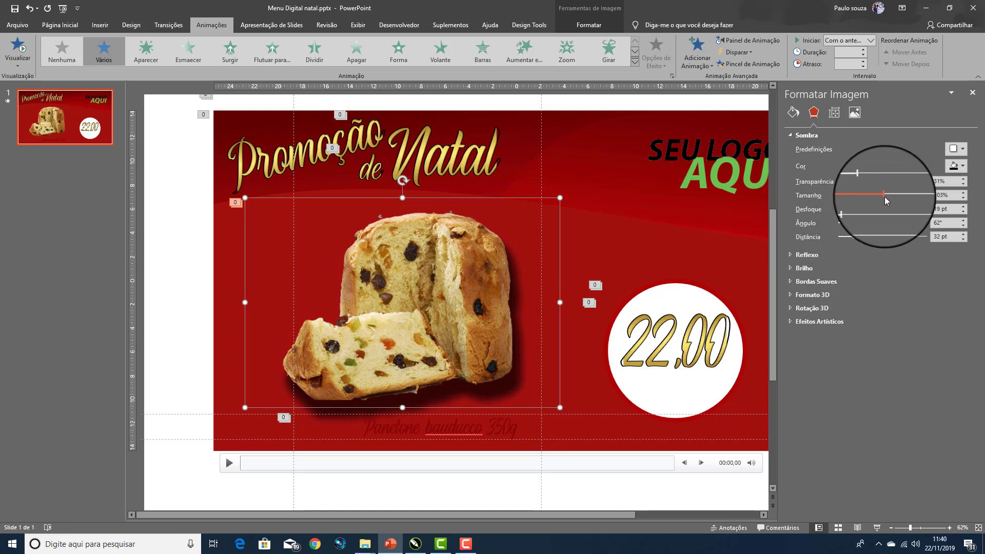
left_click_drag(882, 199, 878, 200)
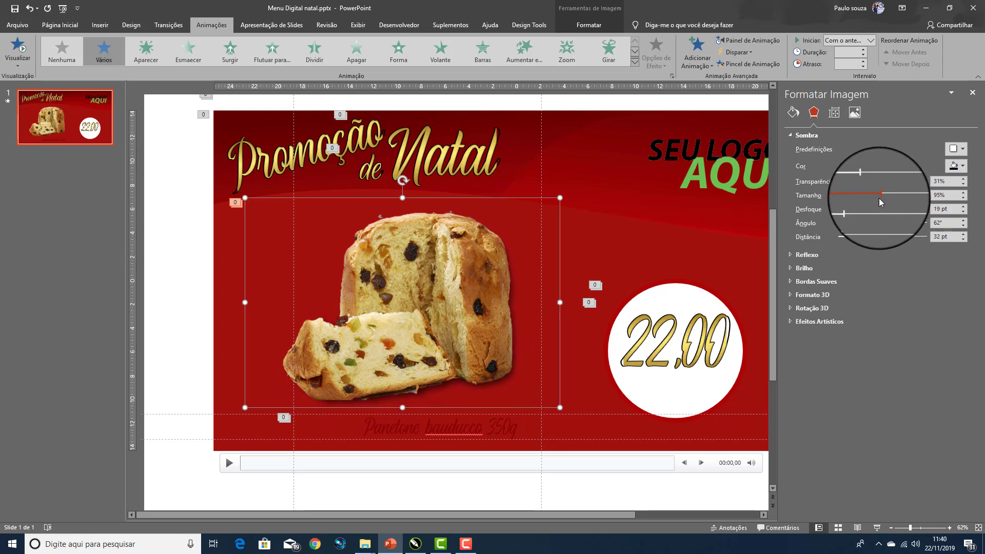
left_click(17, 46)
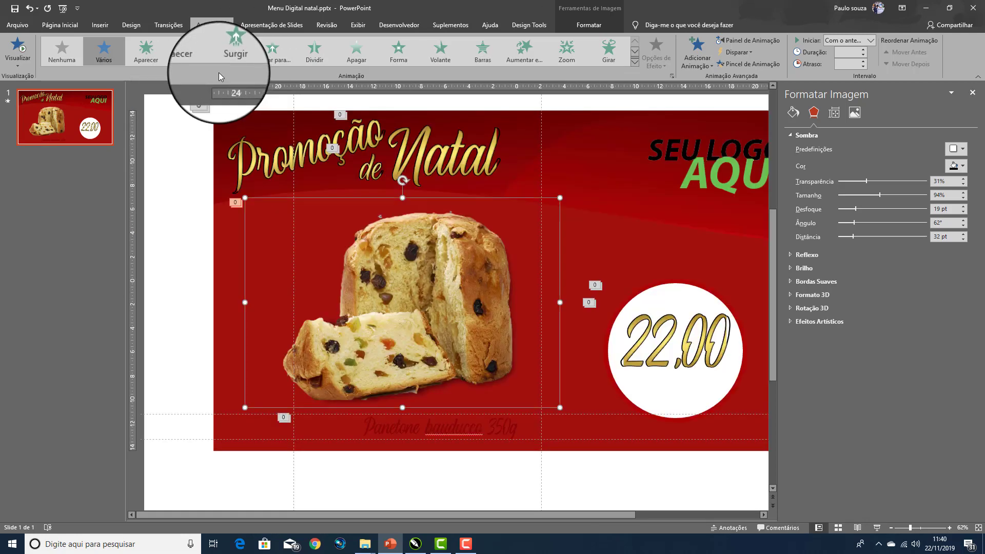
Copy the panettone slide, paste it as slide 2, and select its picture
left_click(61, 116)
right_click(60, 113)
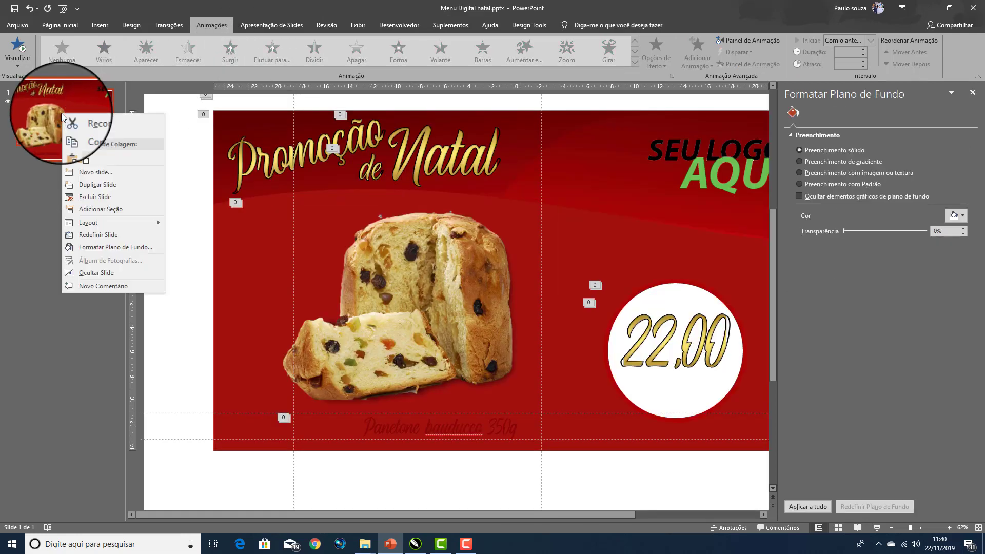
left_click(89, 133)
right_click(72, 155)
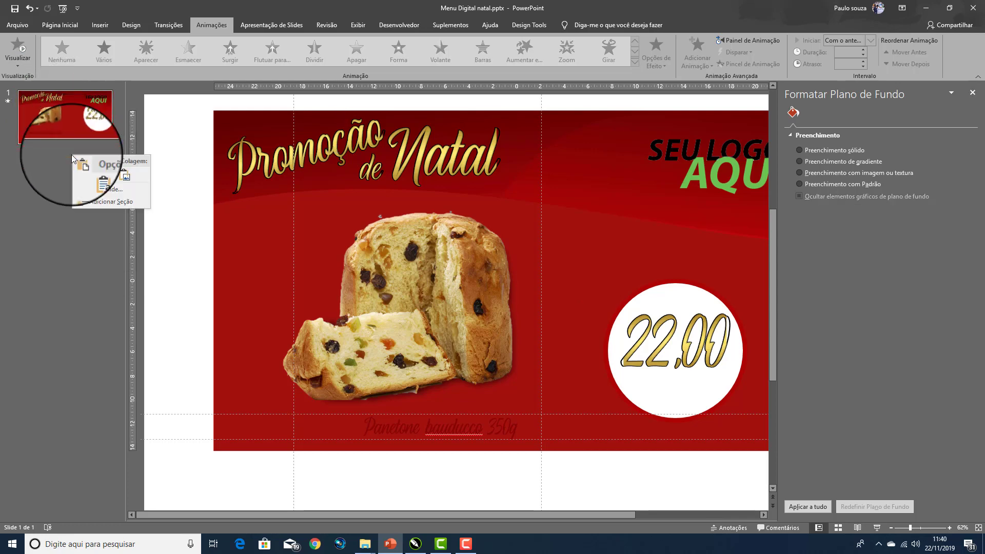
left_click(90, 179)
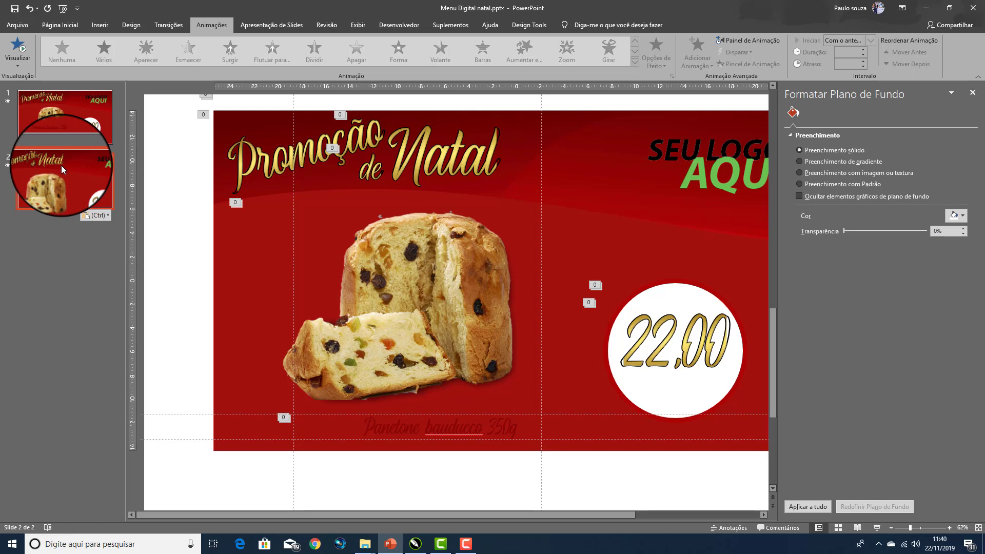
left_click(374, 260)
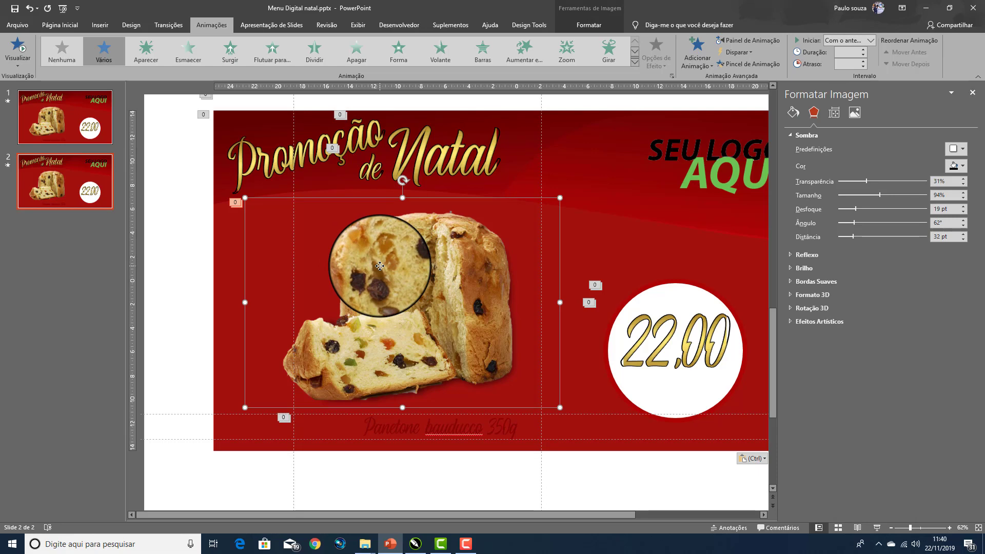
Replace slide 2's panettone picture with the alegria-moscatel.png sparkling wine image
right_click(379, 266)
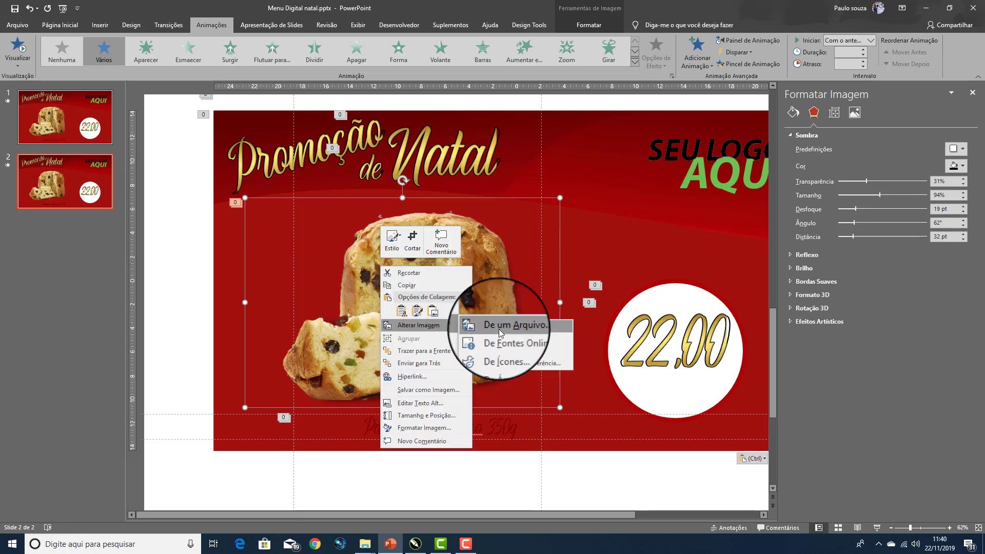
left_click(501, 326)
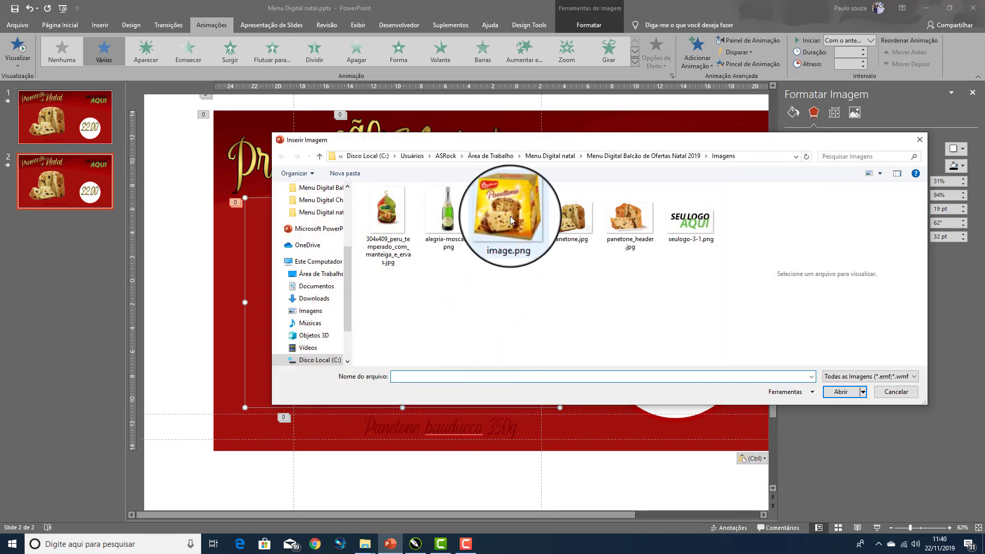
left_click(451, 226)
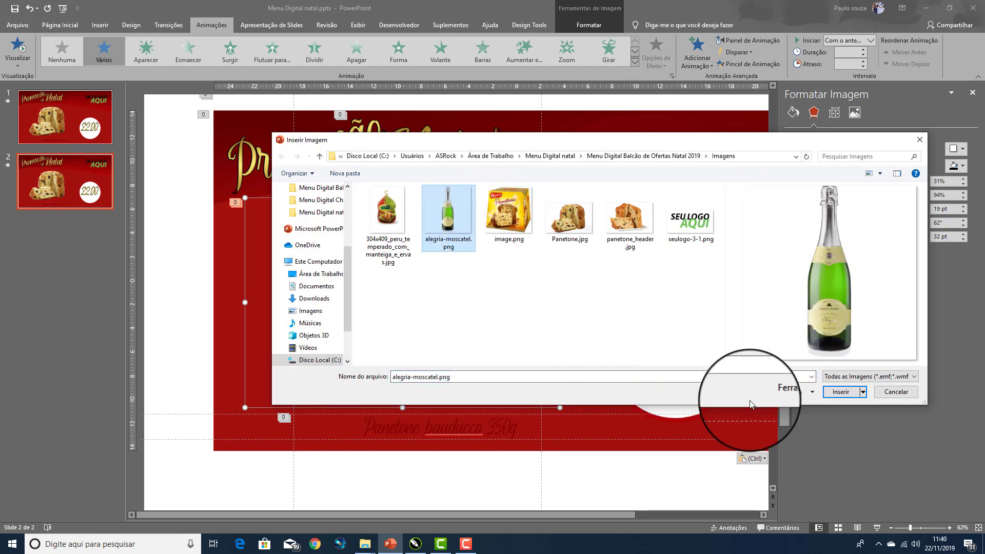
left_click(841, 391)
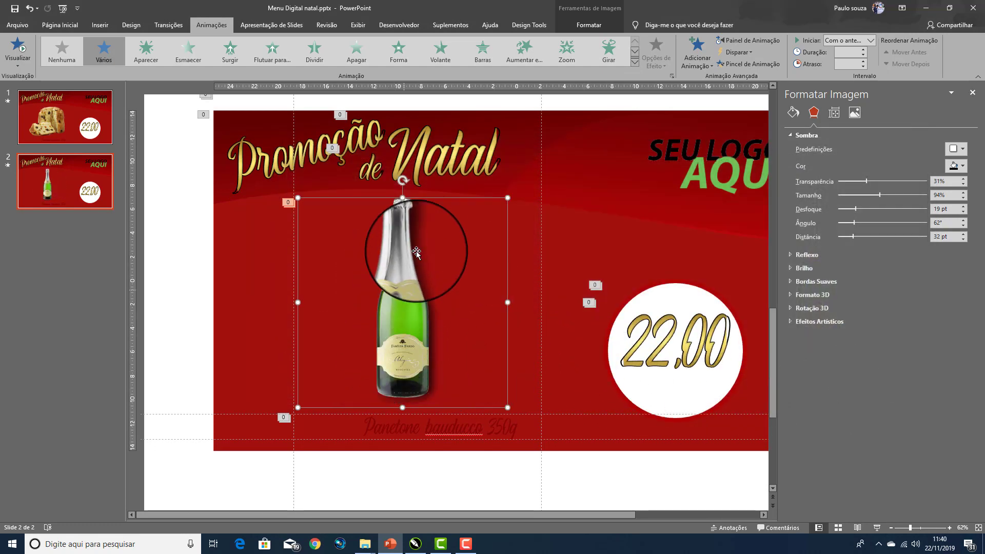
Nudge the bottle picture slightly left and reset it to remove its drop shadow
left_click_drag(401, 253, 384, 254)
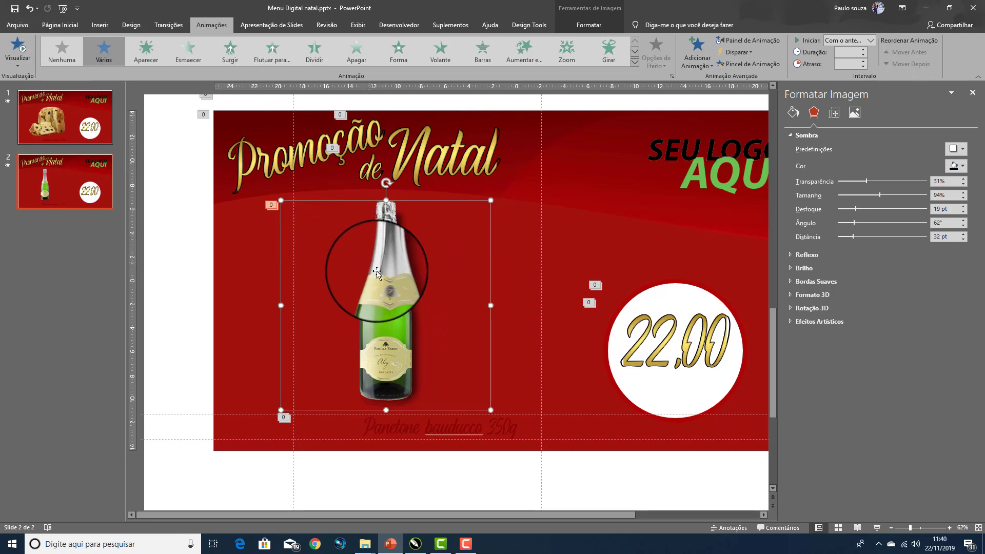
left_click(51, 24)
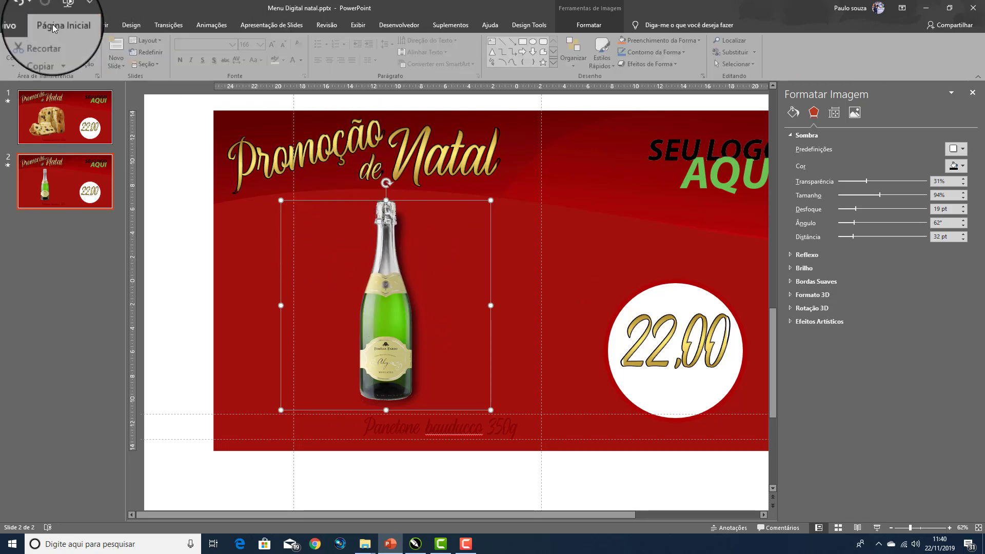
double_click(387, 282)
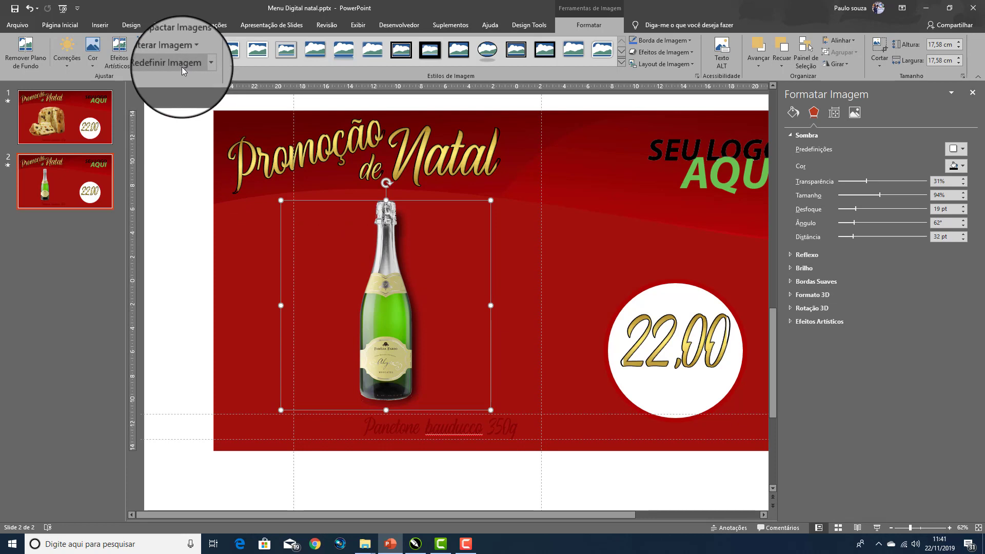
mouse_move(168, 64)
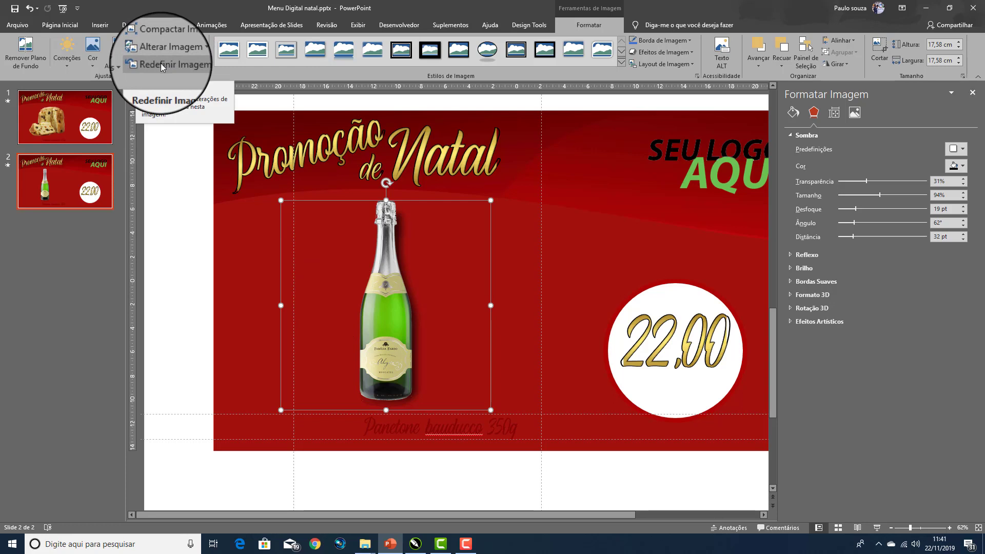
left_click(161, 63)
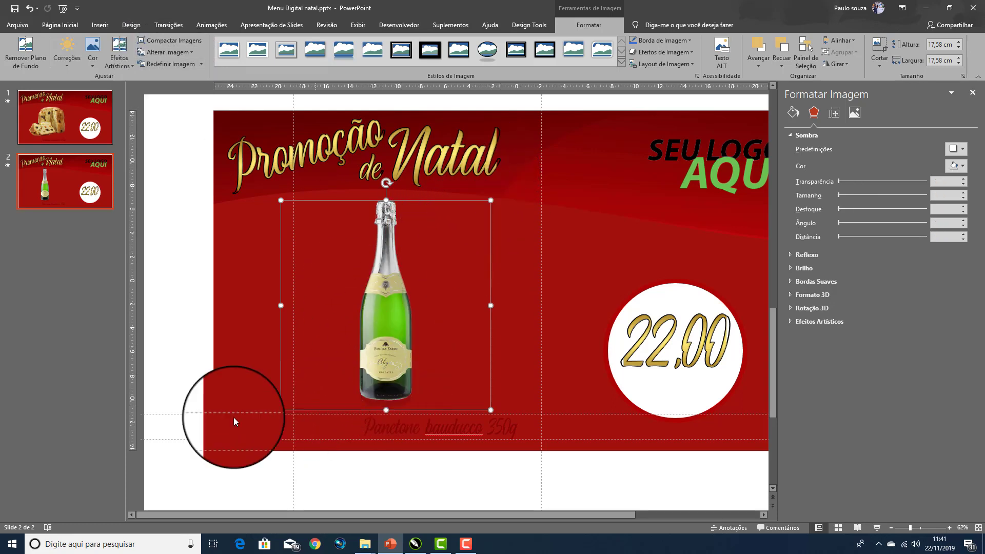
Select and delete 'Panetone bauducco' from the caption under the bottle
left_click(474, 426)
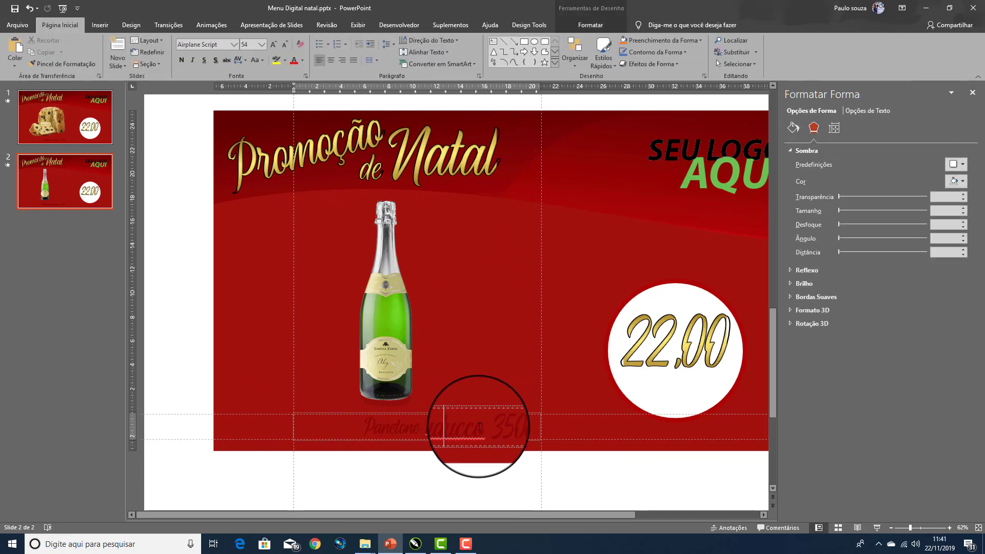
left_click_drag(482, 427, 292, 431)
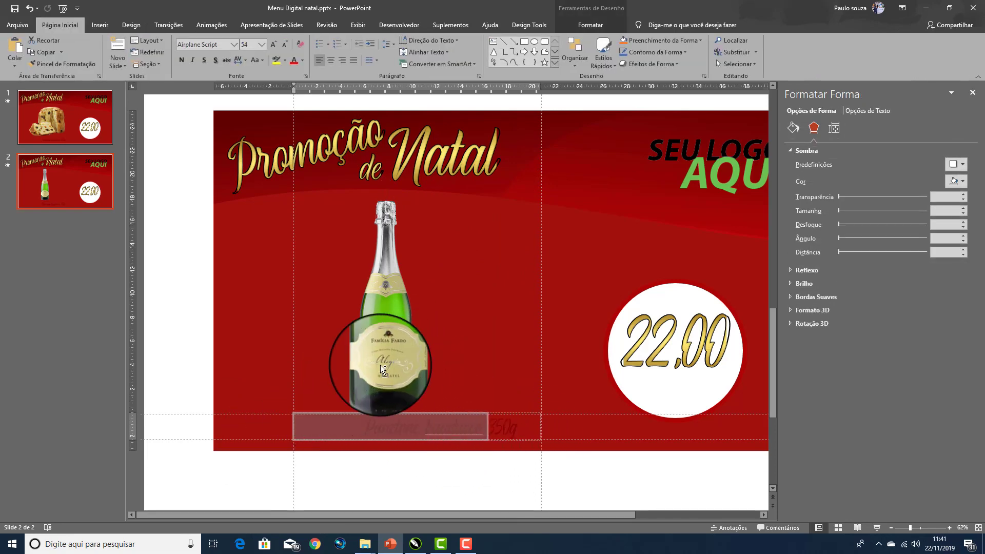
scroll(380, 365, "up", 4)
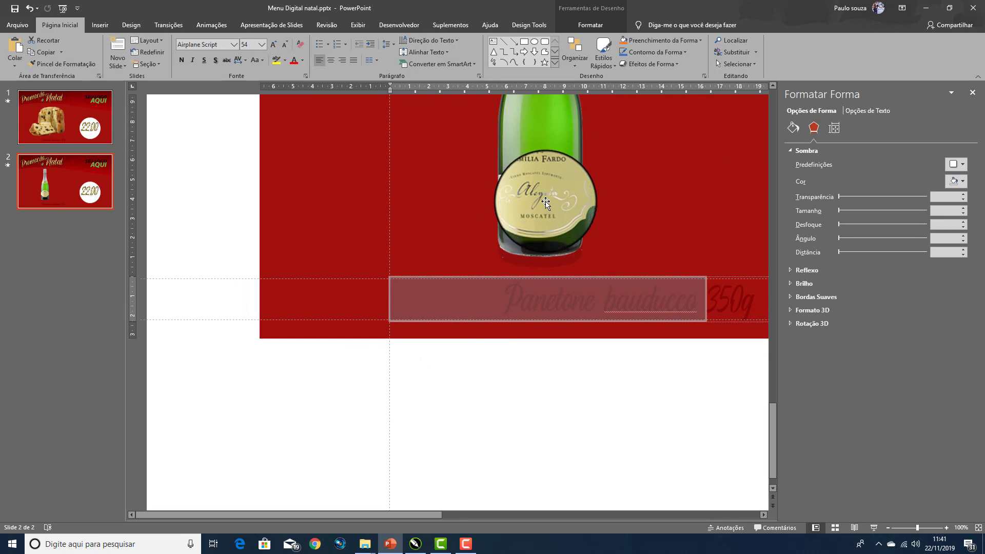
left_click(622, 300)
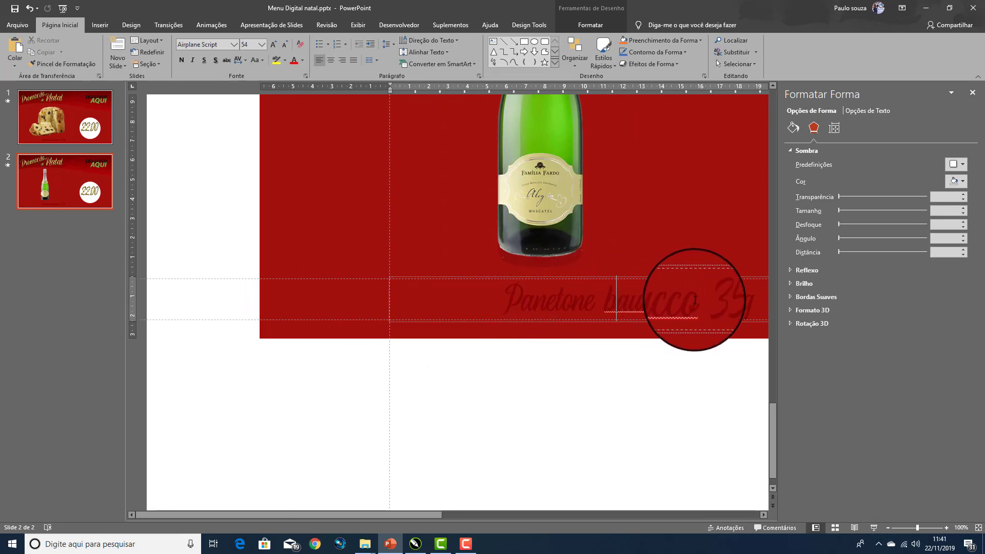
left_click_drag(706, 301, 480, 309)
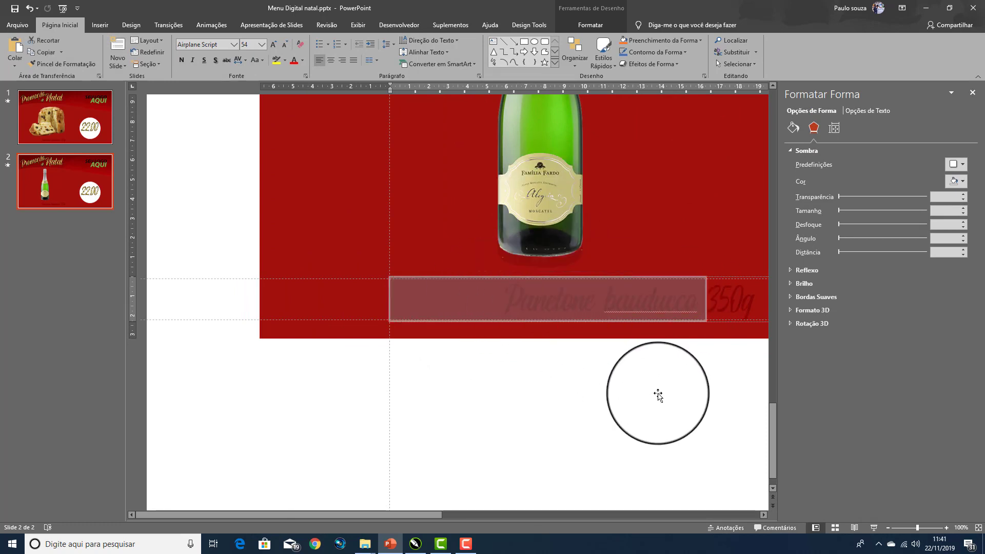
key("Delete")
type("Espumante")
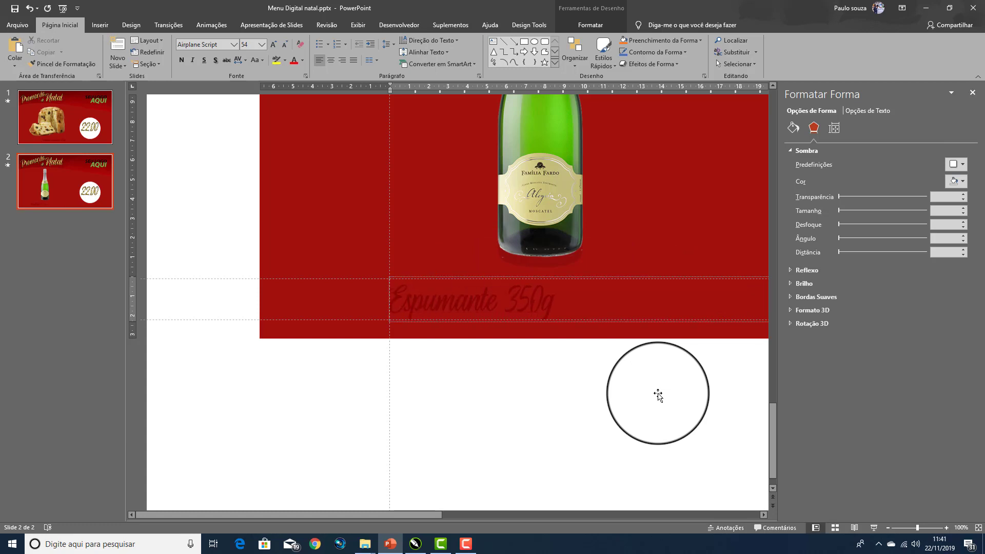
Clear the leftover 350g and stray characters so the caption reads 'Espumante 900ml', then preview
mouse_move(703, 234)
left_mouse_down()
mouse_move(558, 302)
mouse_move(504, 306)
left_mouse_up()
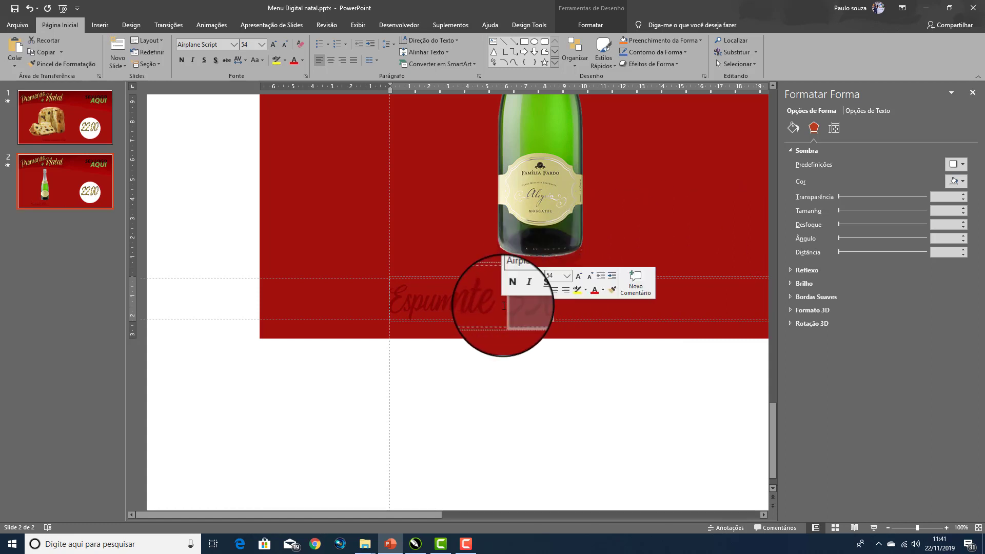
key("BackSpace")
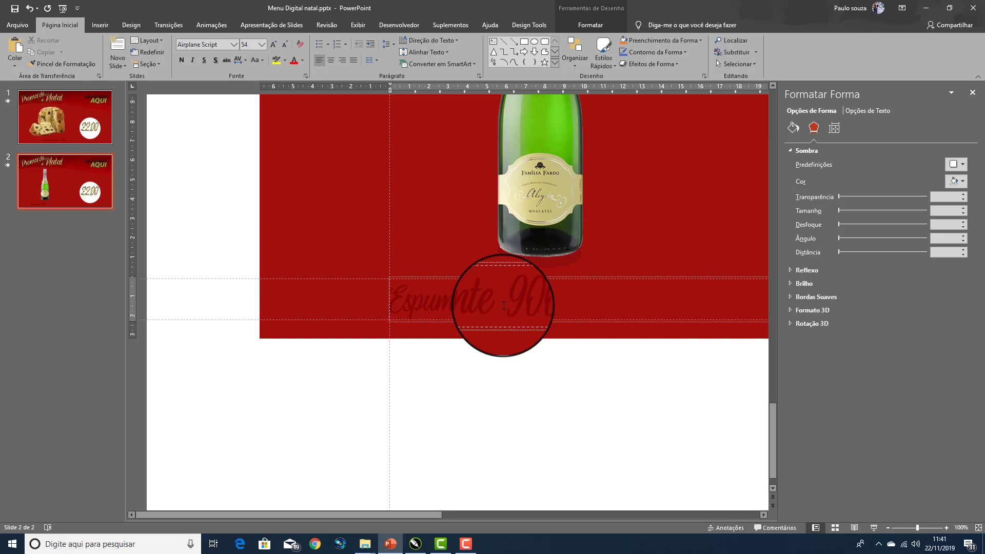
left_click_drag(504, 306, 630, 239)
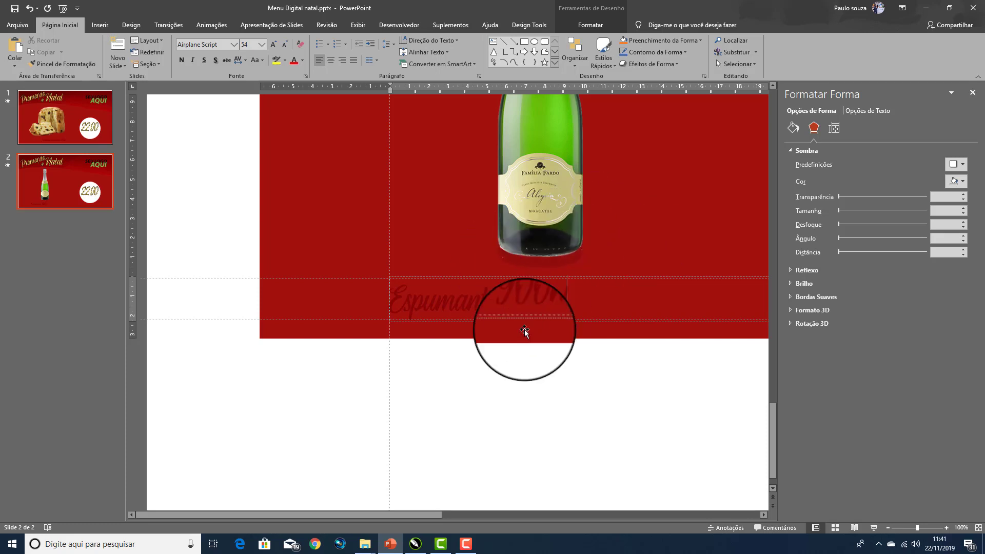
mouse_move(525, 331)
left_mouse_down()
mouse_move(393, 308)
mouse_move(454, 328)
mouse_move(449, 321)
left_mouse_up()
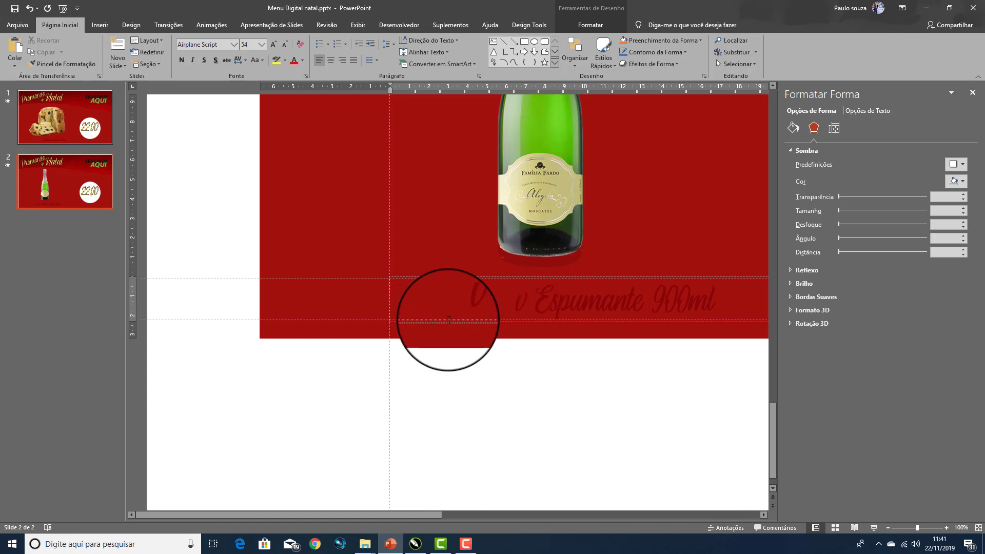
left_click_drag(527, 306, 478, 307)
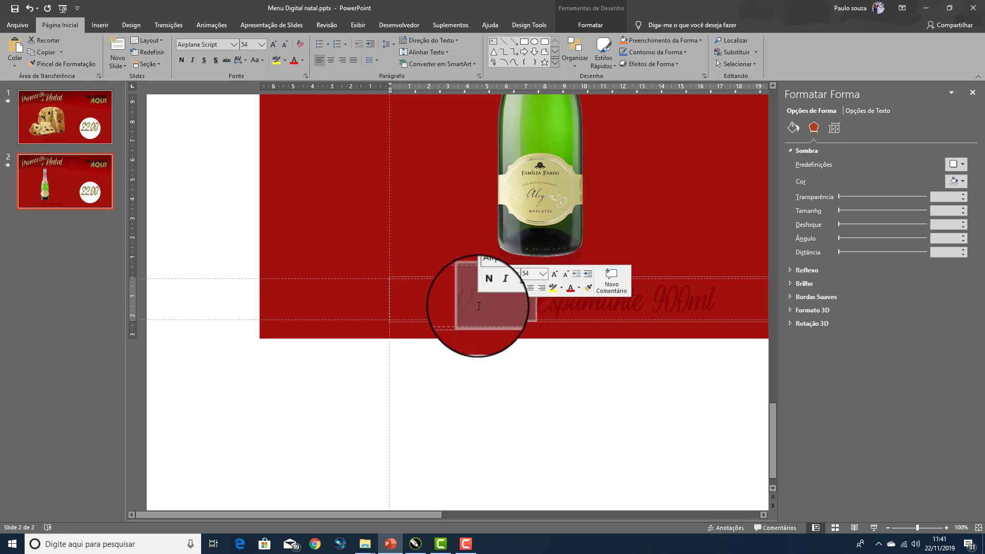
key("Delete")
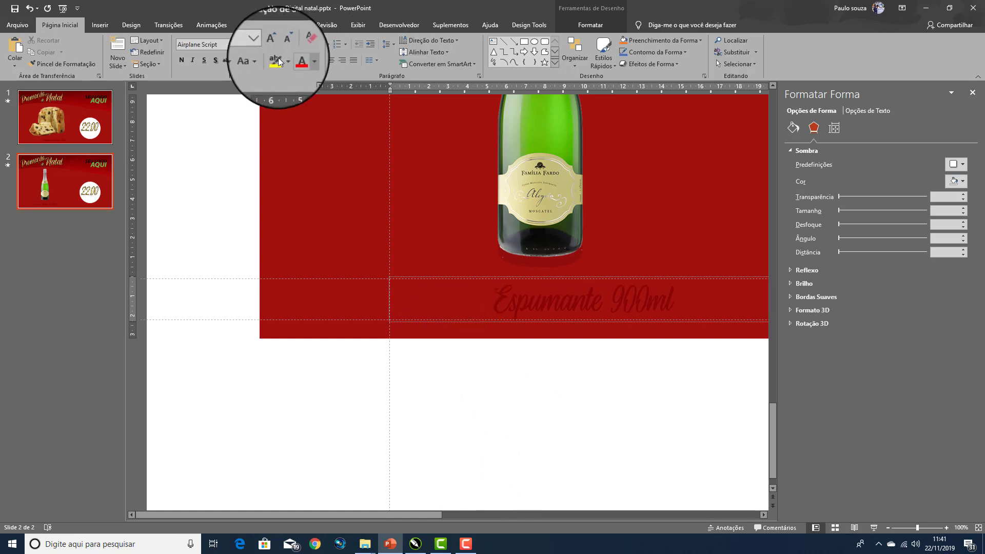
left_click(211, 23)
left_click(18, 46)
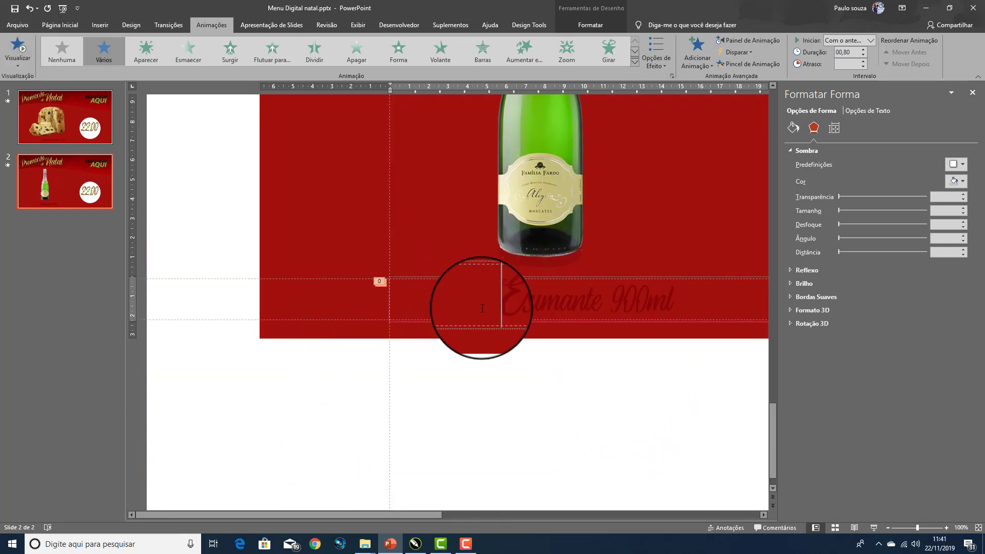
left_click(19, 47)
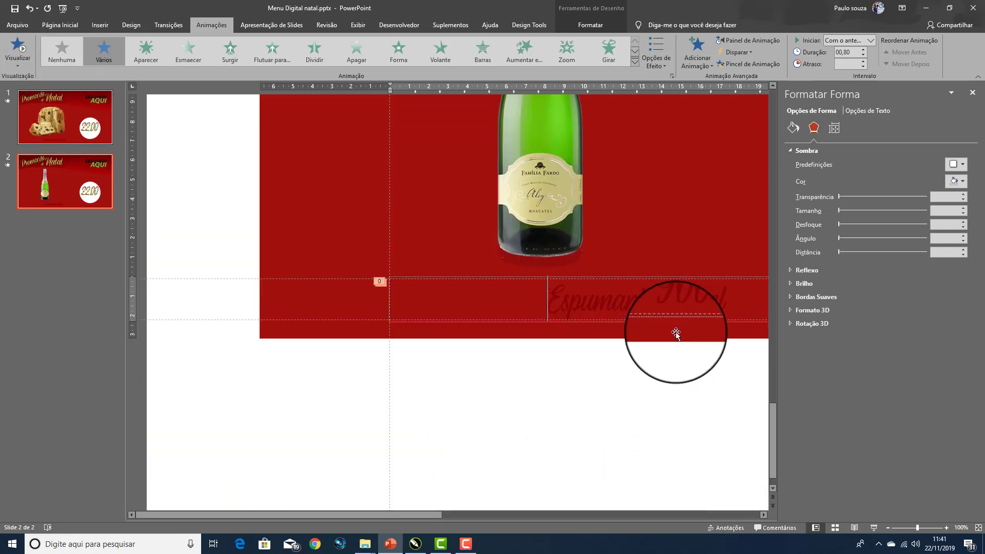
left_click_drag(381, 515, 481, 518)
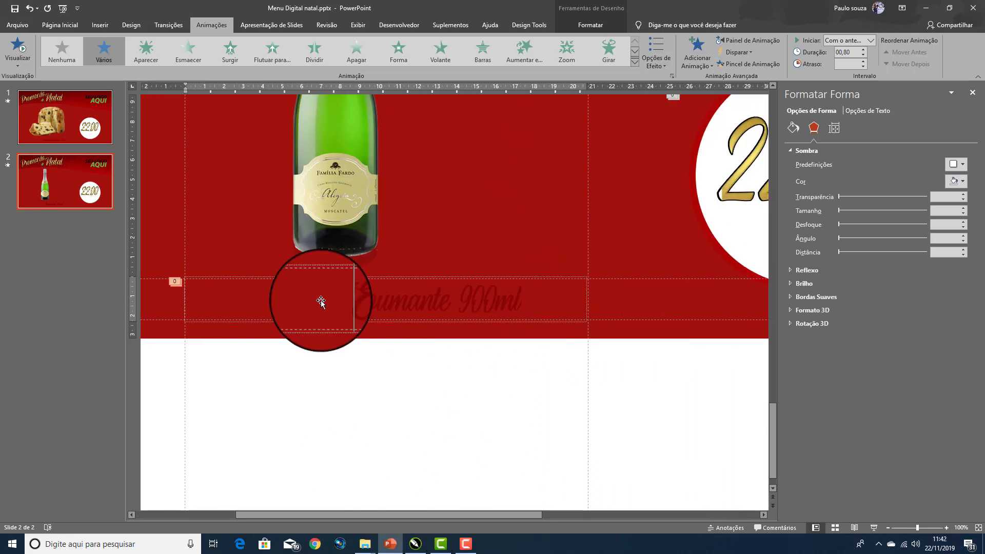
left_click(48, 171)
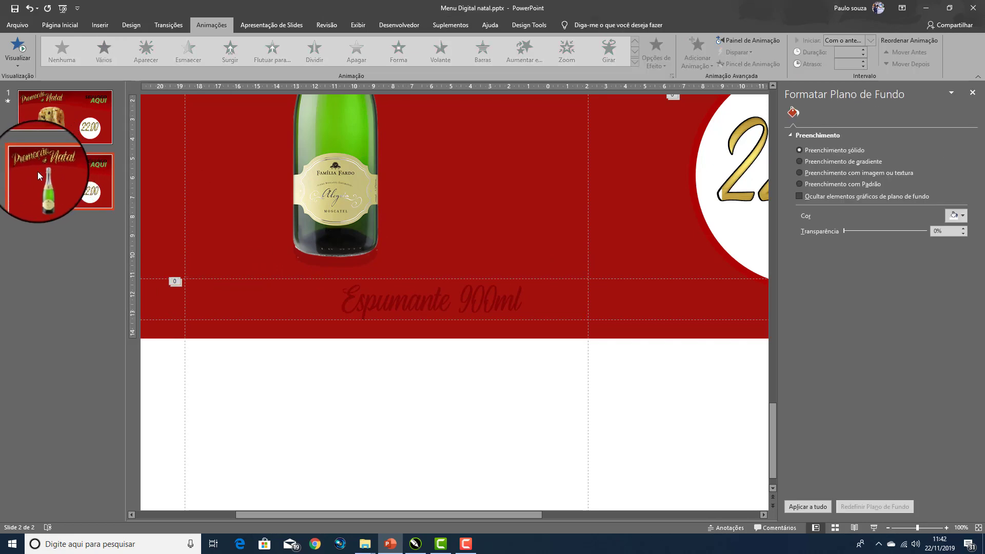
scroll(270, 191, "down", 4, "ctrl")
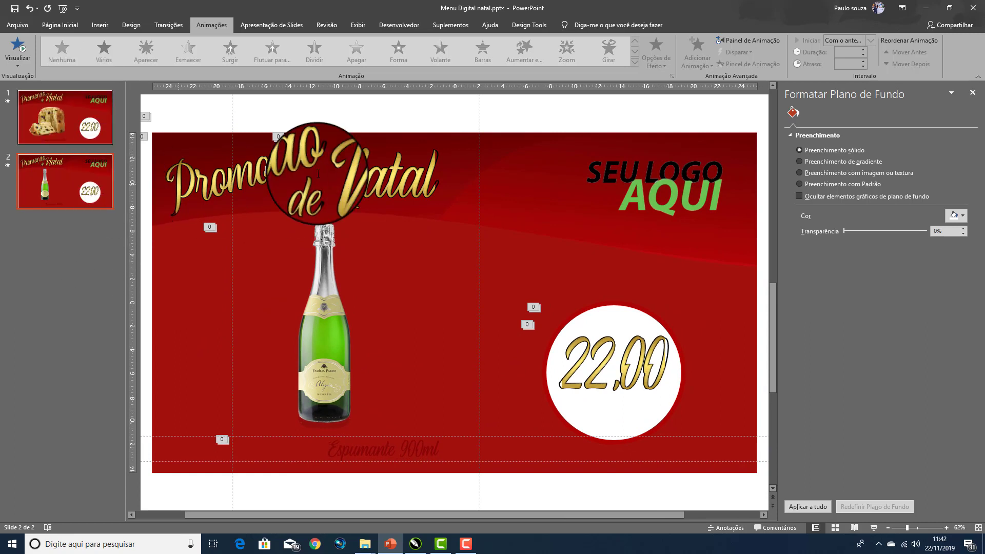
Copy slide 2 and paste it as a new slide 3
right_click(62, 180)
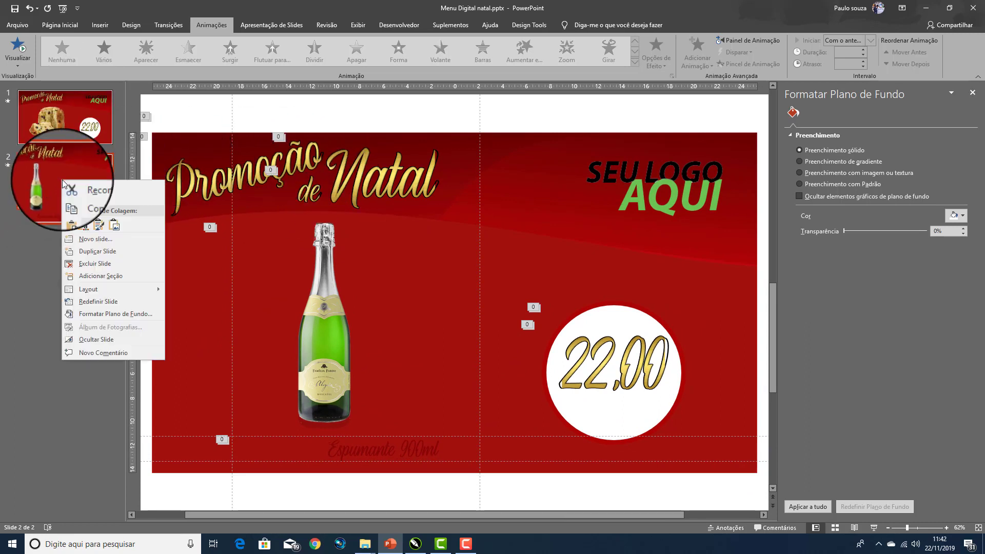
left_click(51, 178)
right_click(51, 178)
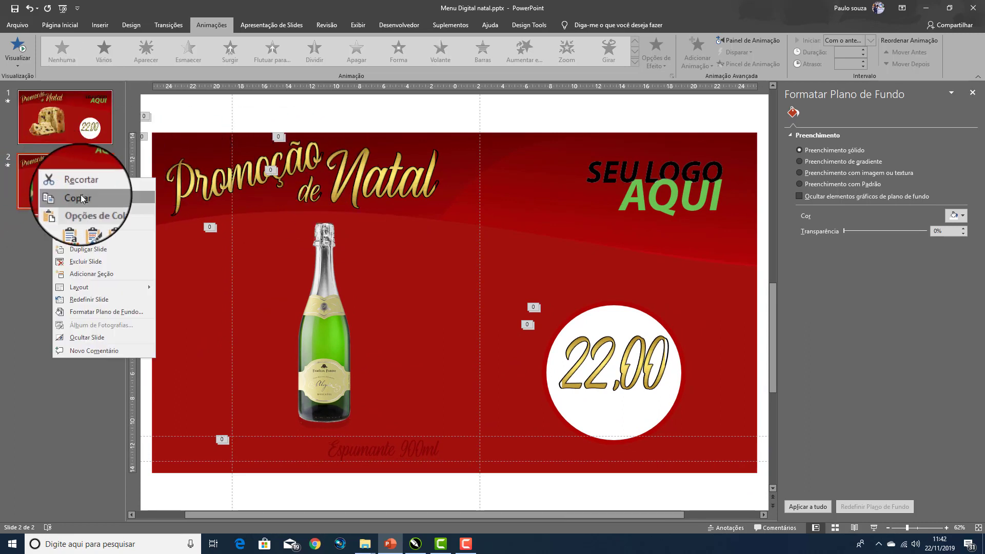
left_click(56, 194)
right_click(76, 217)
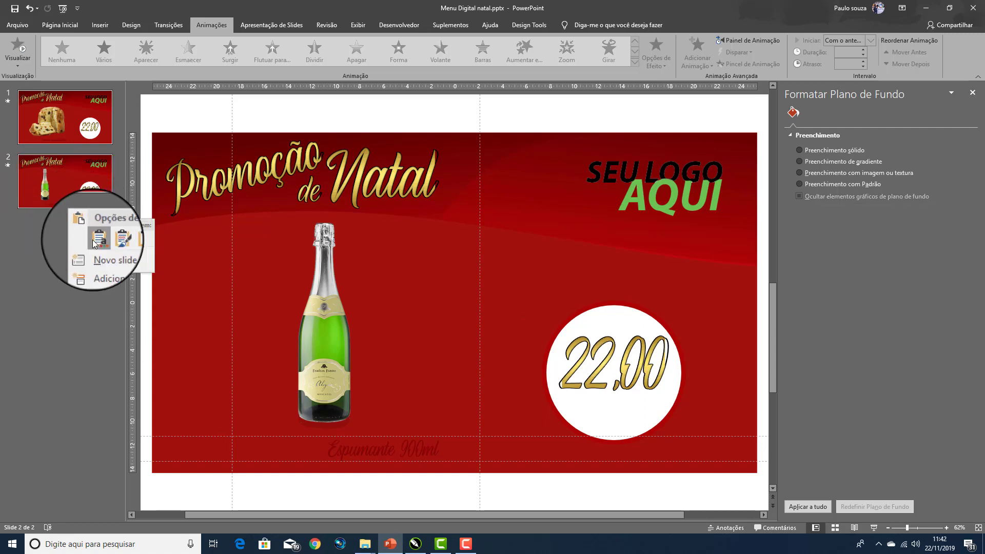
left_click(105, 239)
Replace slide 3's bottle picture with 304x409_peru_temperado_com_manteiga_e_ervas.jpg
left_click(293, 329)
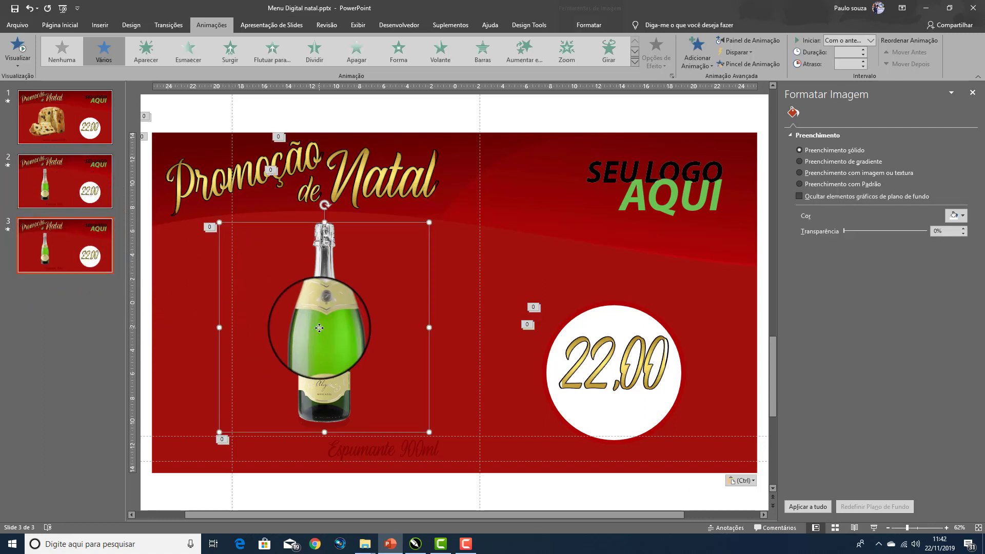
right_click(320, 329)
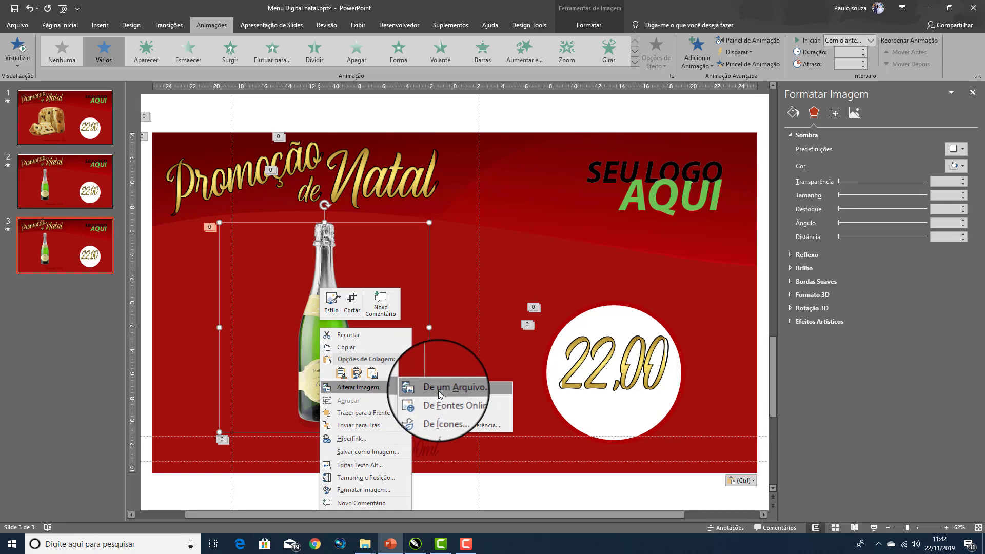
left_click(436, 390)
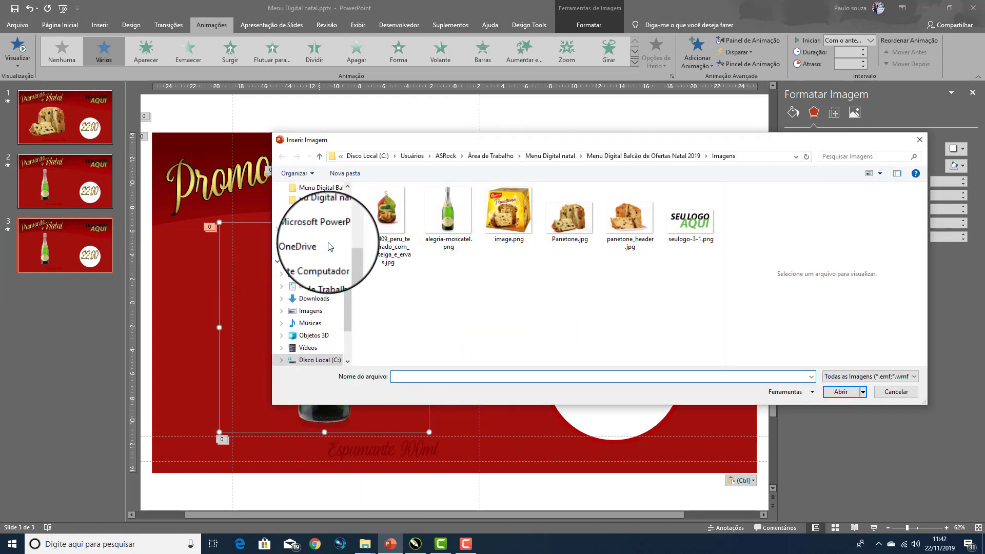
left_click(388, 211)
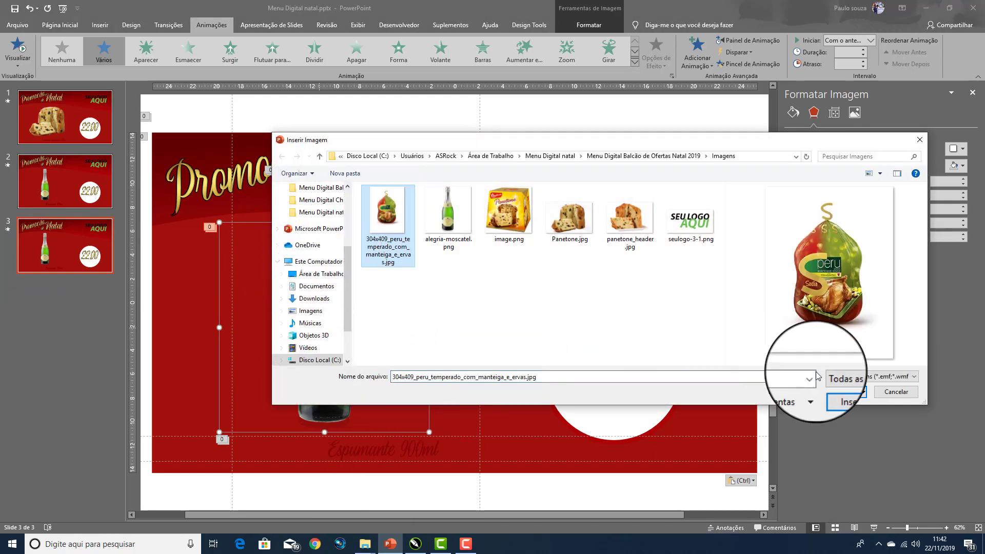
left_click(846, 399)
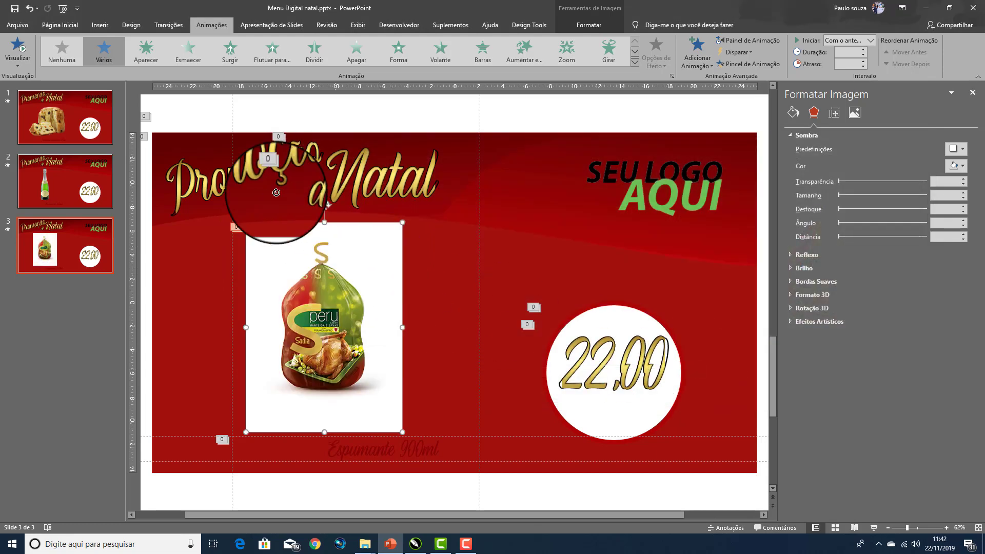
Crop the top, bottom, left and right margins off the turkey picture
left_click(17, 44)
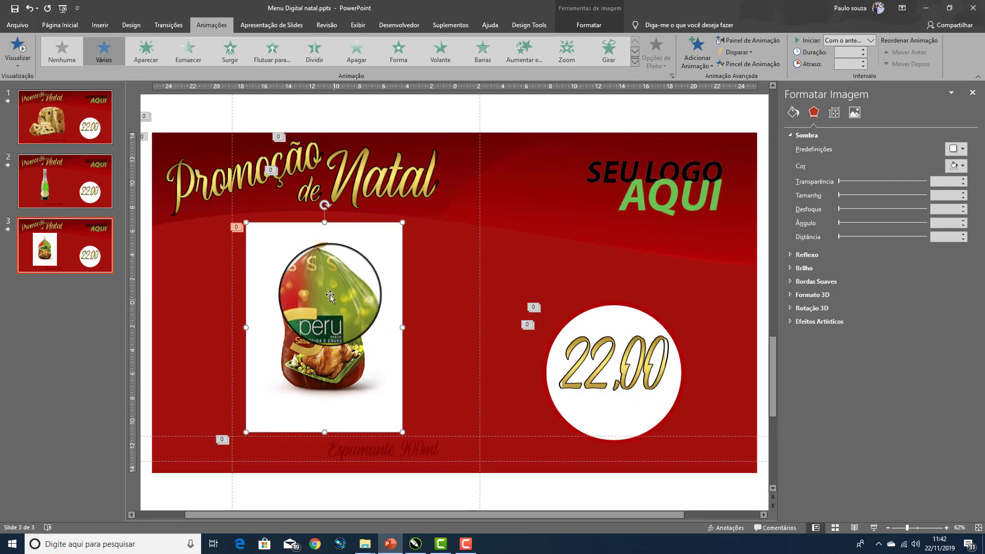
right_click(343, 251)
key("Escape")
left_click_drag(344, 251, 324, 241)
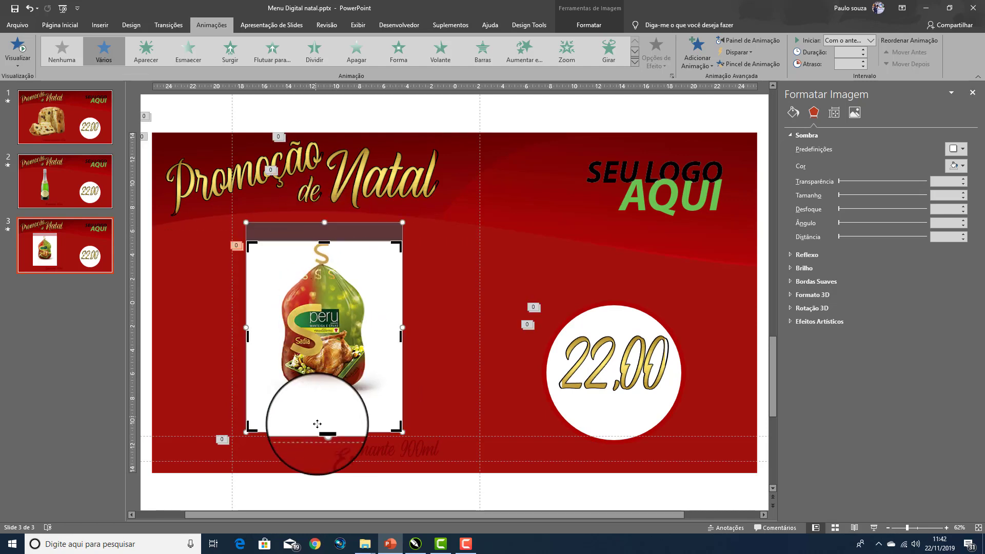
left_click_drag(324, 432, 323, 395)
left_click_drag(246, 317, 271, 319)
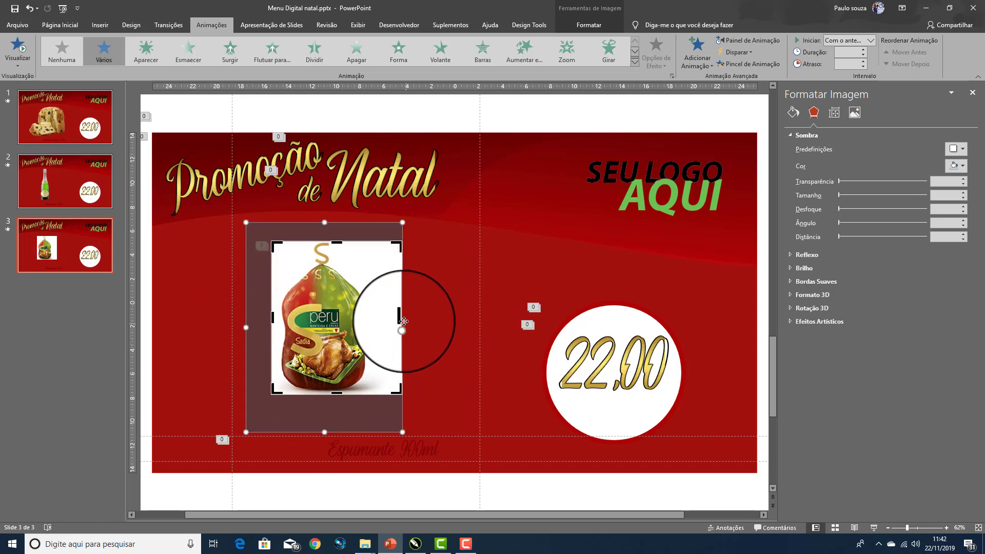
left_click_drag(402, 318, 382, 323)
left_click(431, 238)
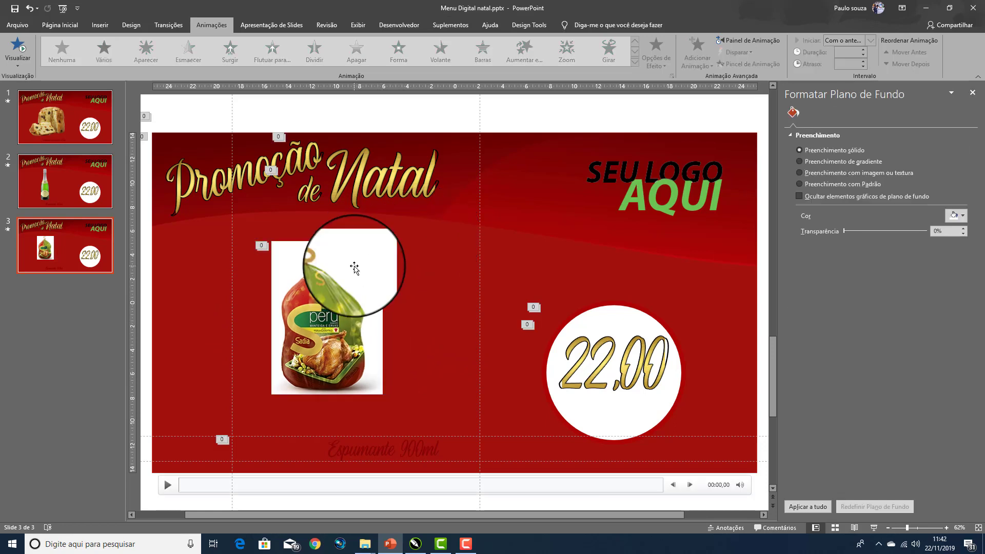
left_click(340, 275)
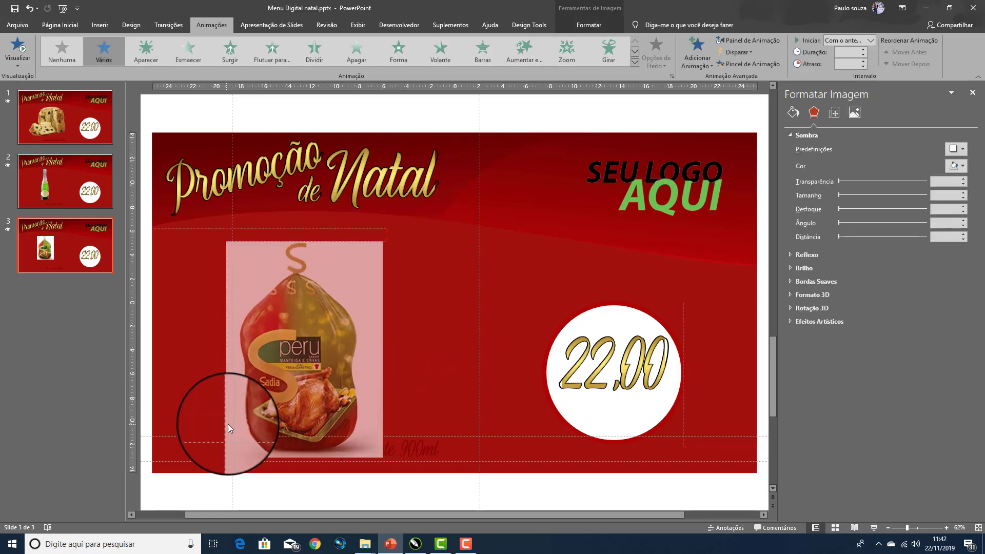
Enlarge the turkey picture and settle it on the left, checking with animation previews
left_click_drag(271, 395, 226, 455)
left_click_drag(327, 371, 347, 349)
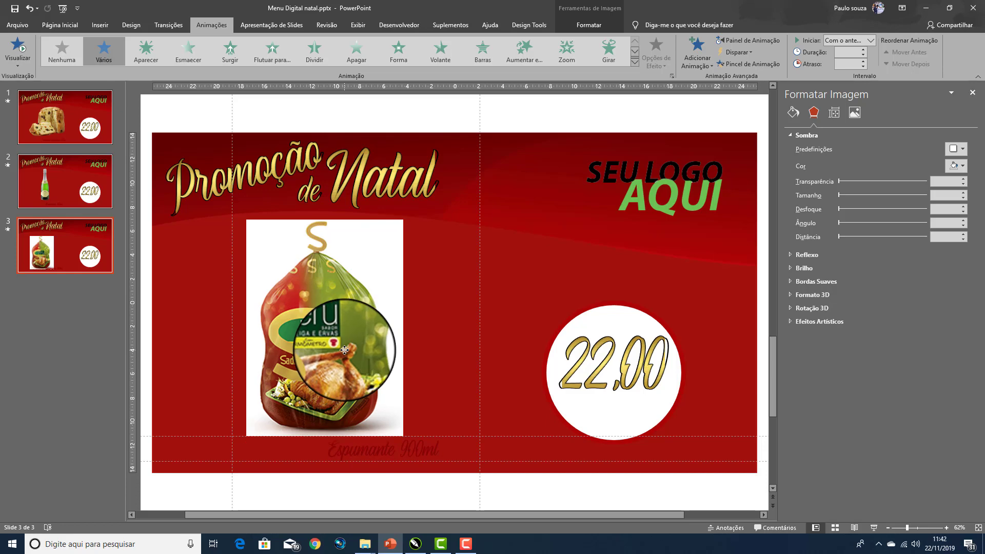
left_click(10, 45)
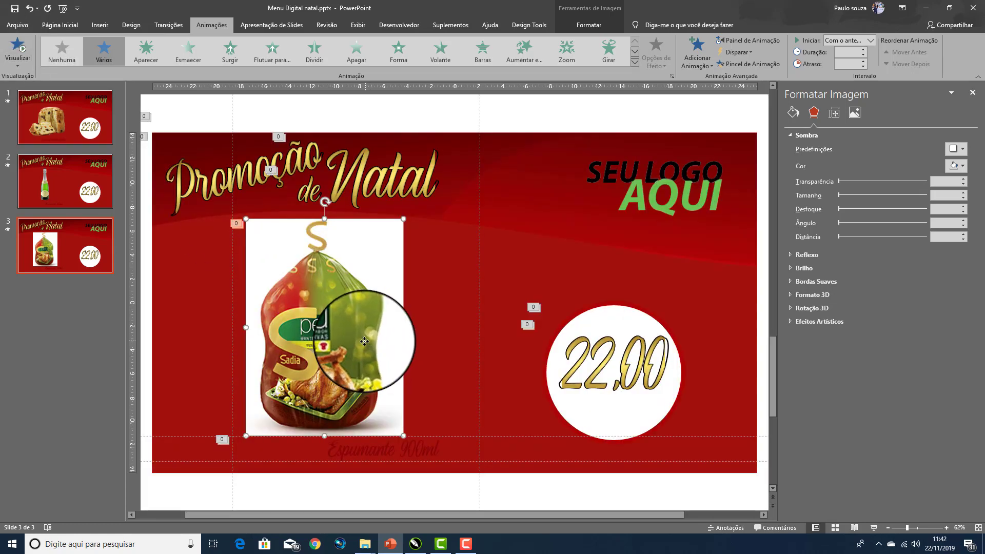
left_click_drag(367, 347, 323, 348)
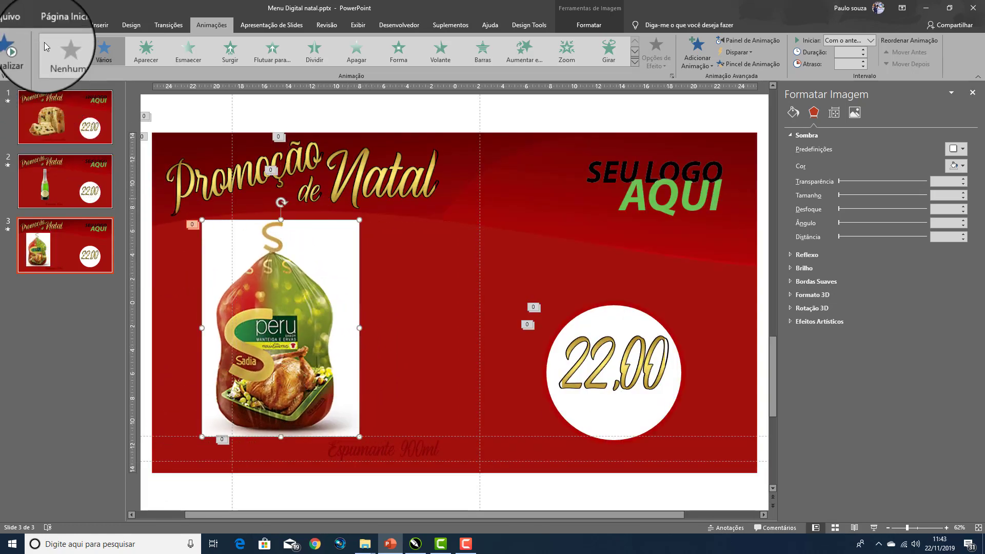
left_click(20, 46)
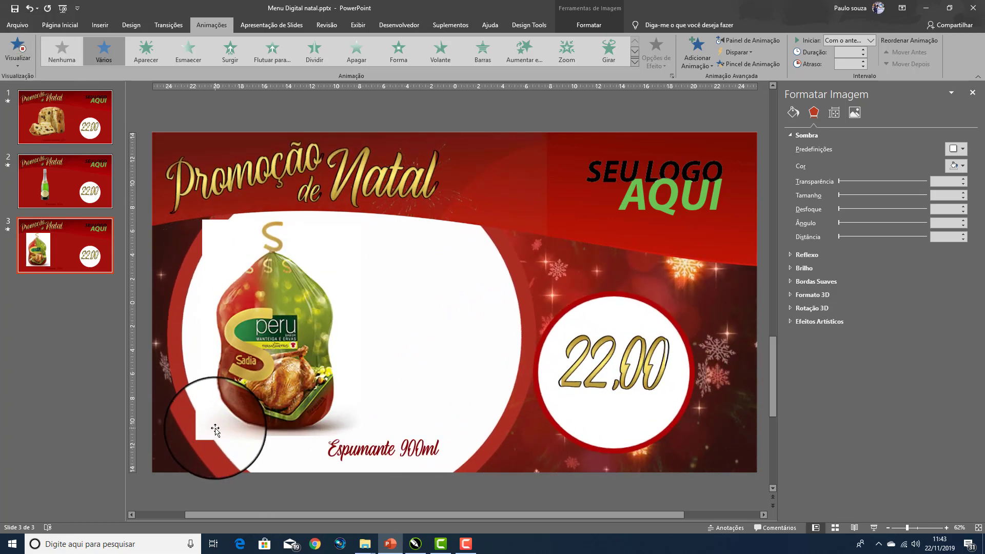
left_click(275, 352)
left_click_drag(275, 352, 330, 352)
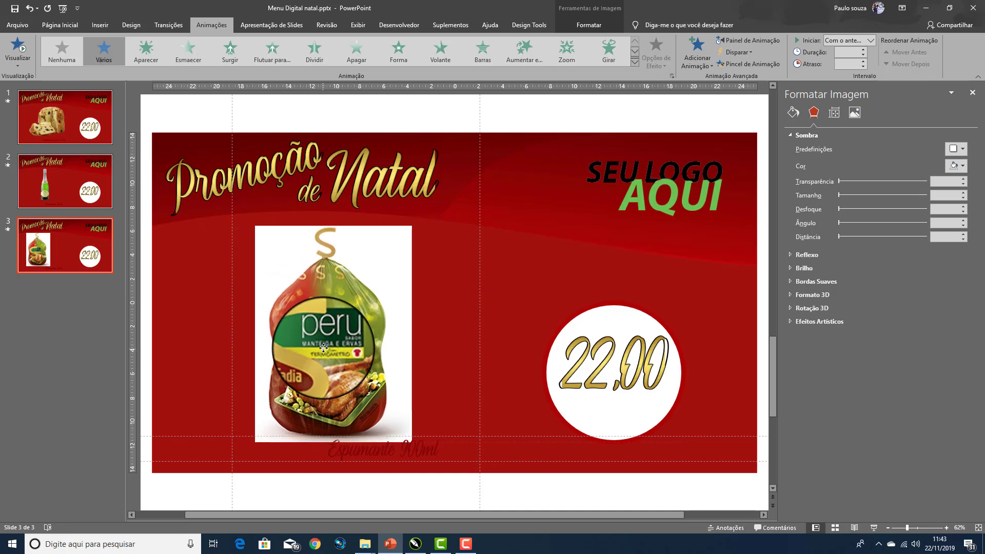
Replace the 'Espumante 900ml' caption with 'Peru Sadia 5kg' and select the 22,00 price
left_click(369, 449)
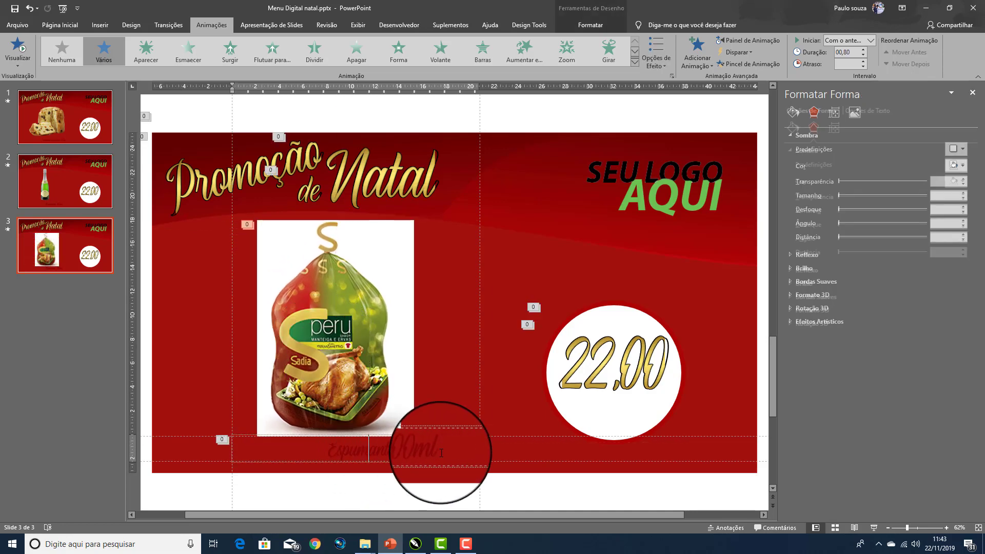
left_click_drag(439, 449, 233, 451)
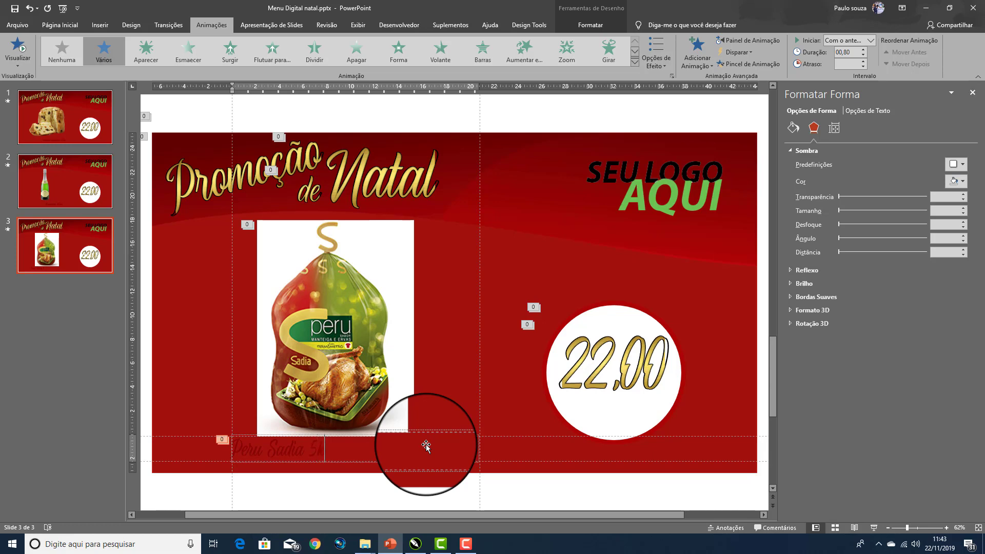
double_click(616, 373)
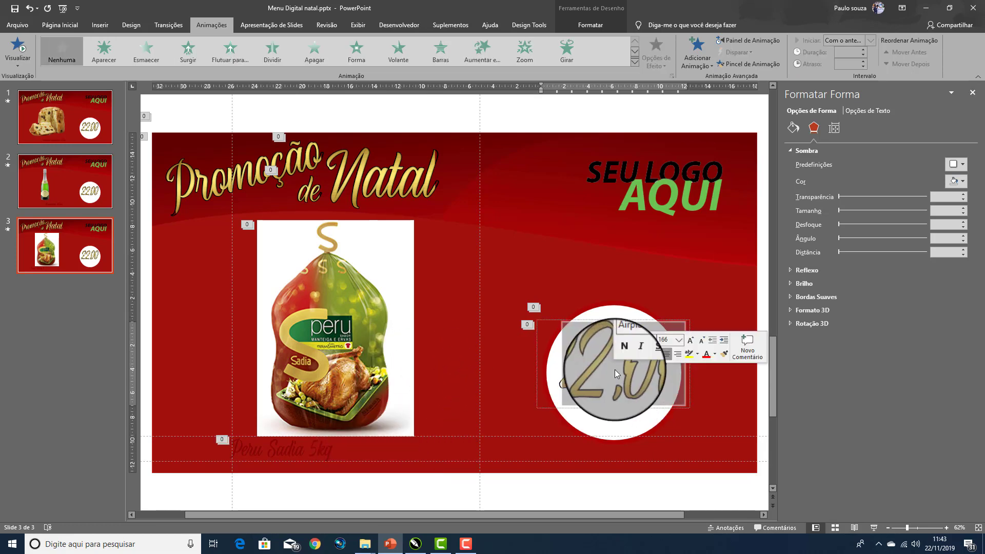
Change the price badge from 22,00 to 32,90
type("32,9")
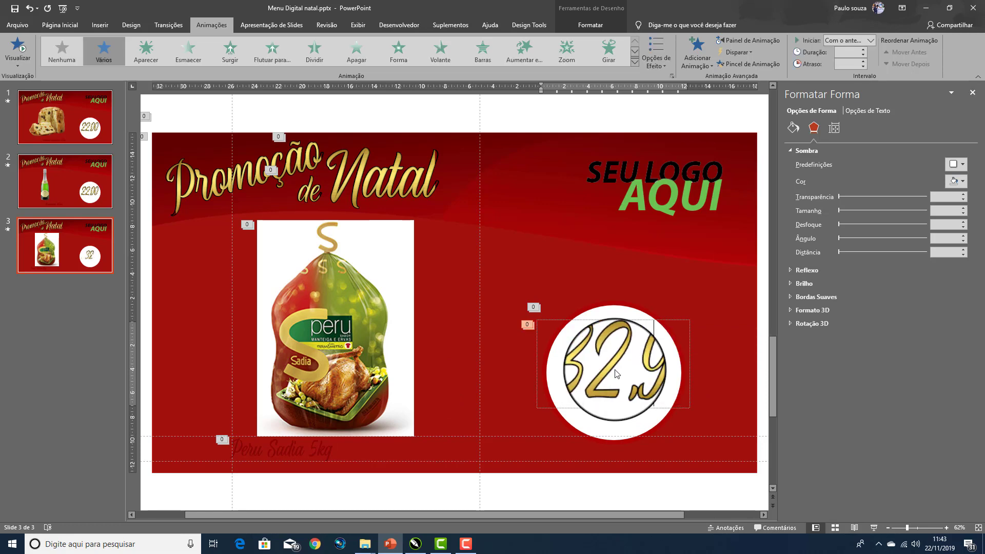
type("0")
left_click(331, 449)
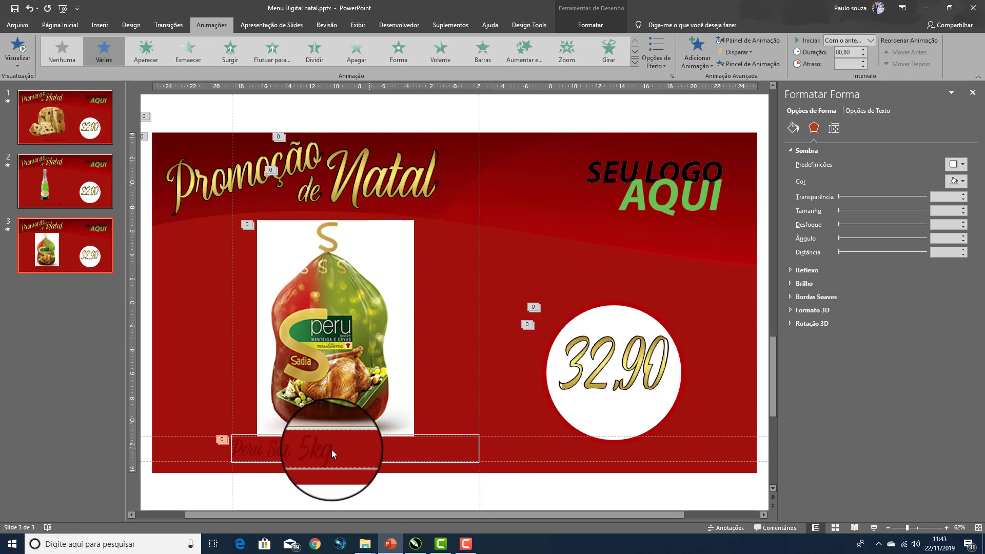
left_click(331, 450)
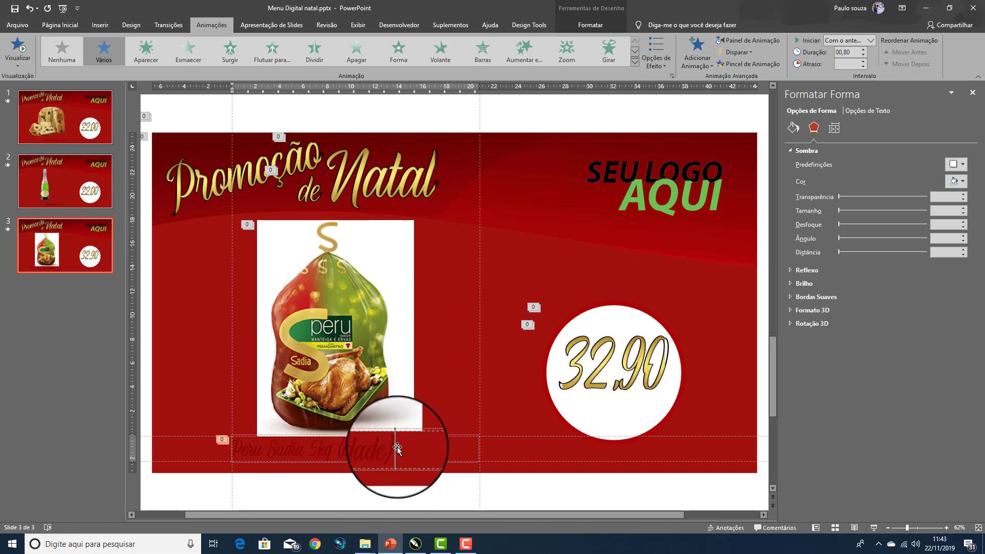
Make '(unidade)' at the caption's end smaller and preview the slide's animations
left_click_drag(397, 444, 342, 448)
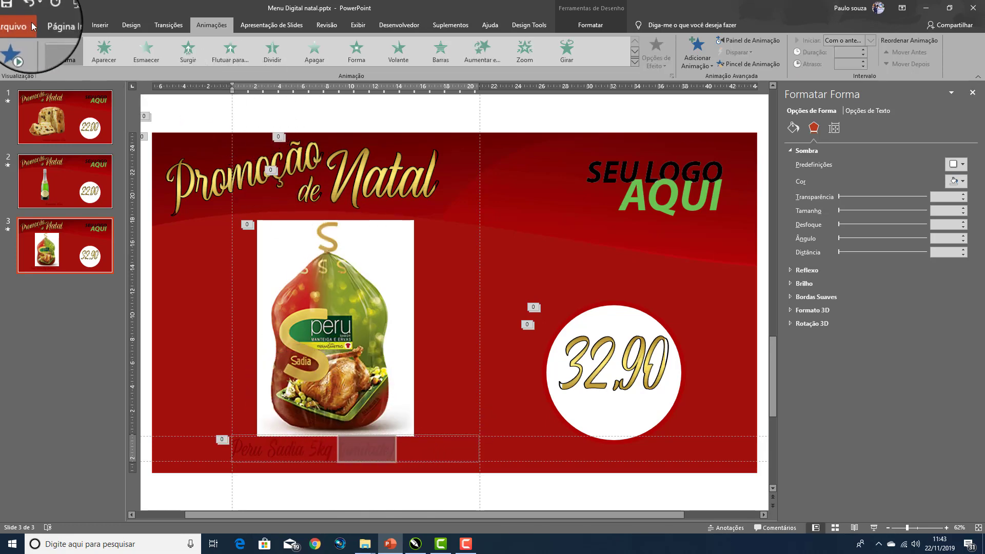
left_click(61, 25)
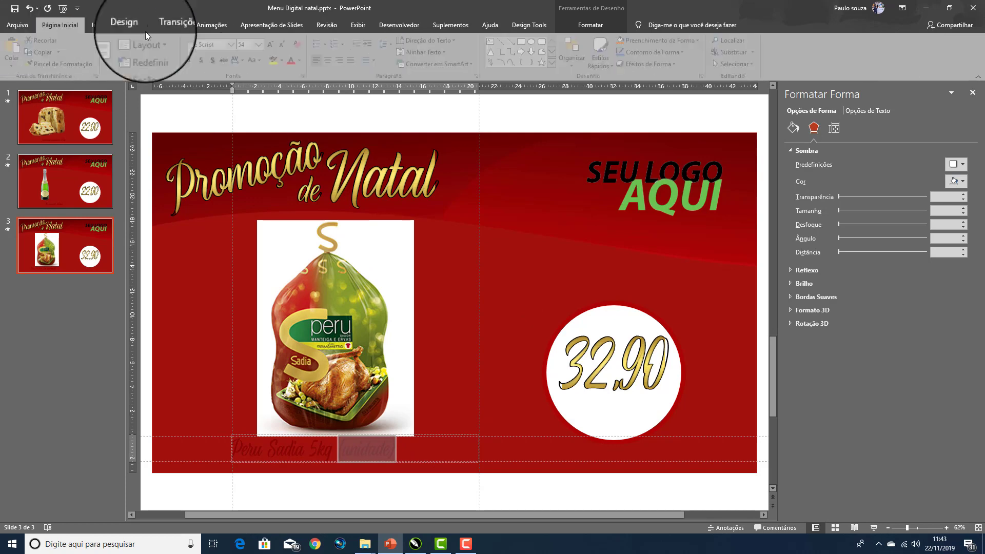
left_click(285, 45)
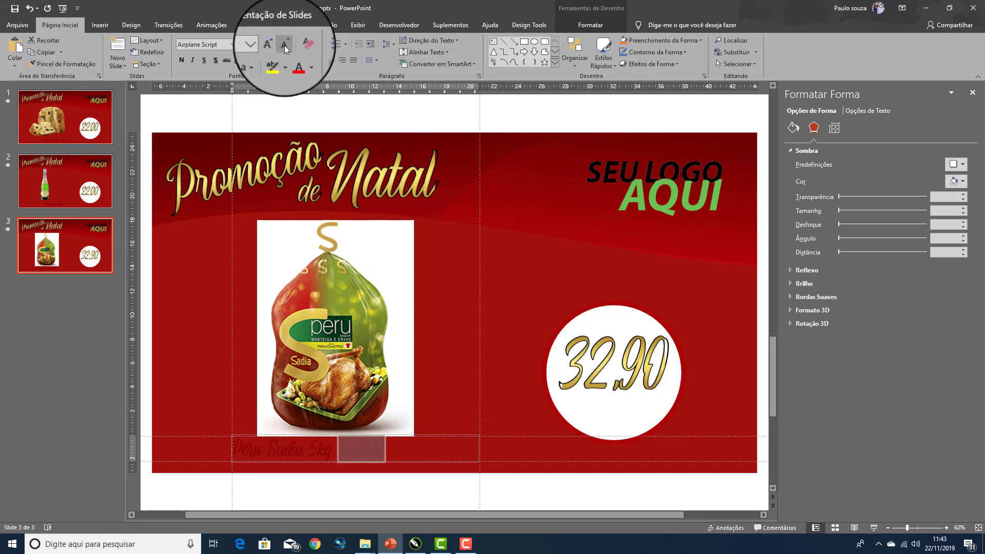
left_click(204, 26)
left_click(18, 41)
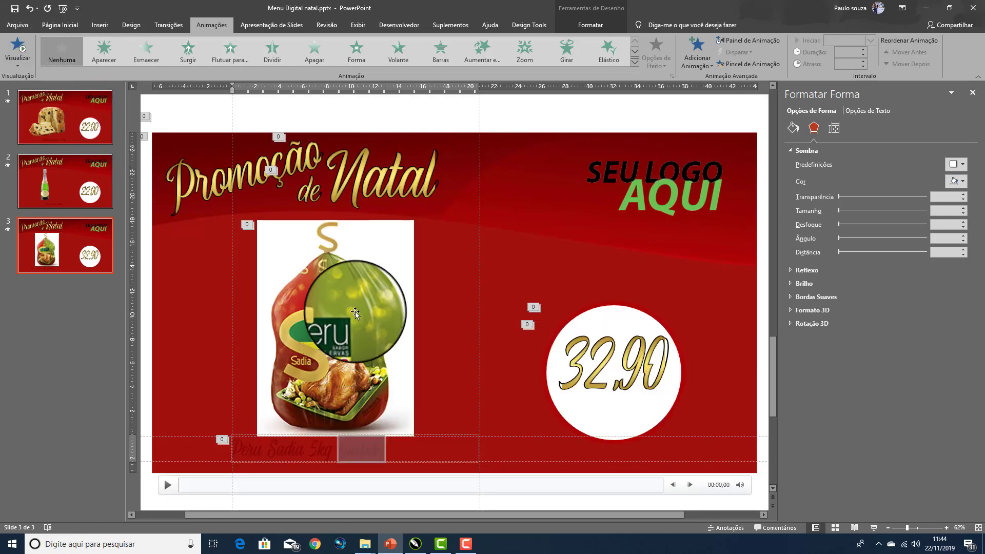
Remove the turkey picture's background, keeping the S hook, bag bottom and tray edge
left_click_drag(358, 311, 345, 296)
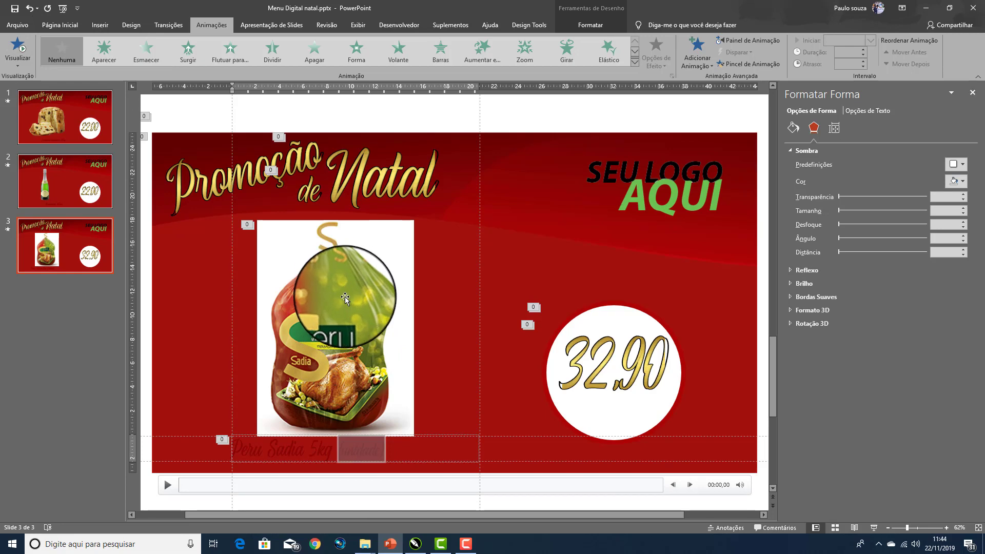
double_click(345, 297)
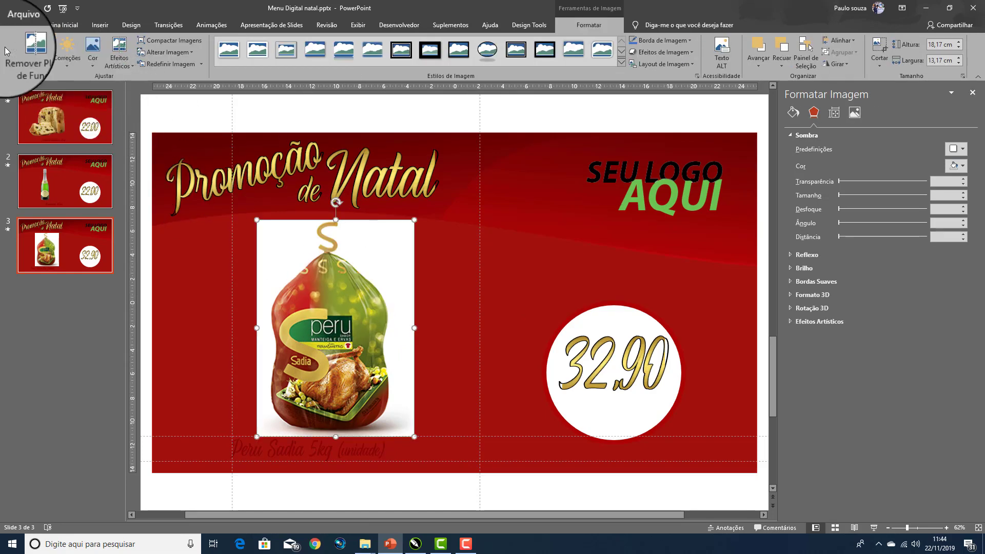
left_click(10, 51)
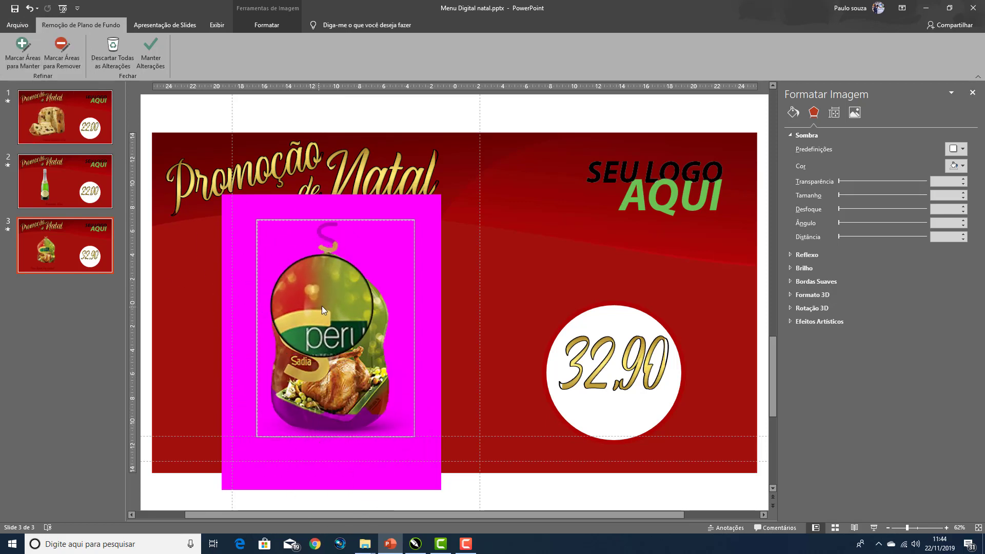
scroll(346, 300, "up", 2, "ctrl")
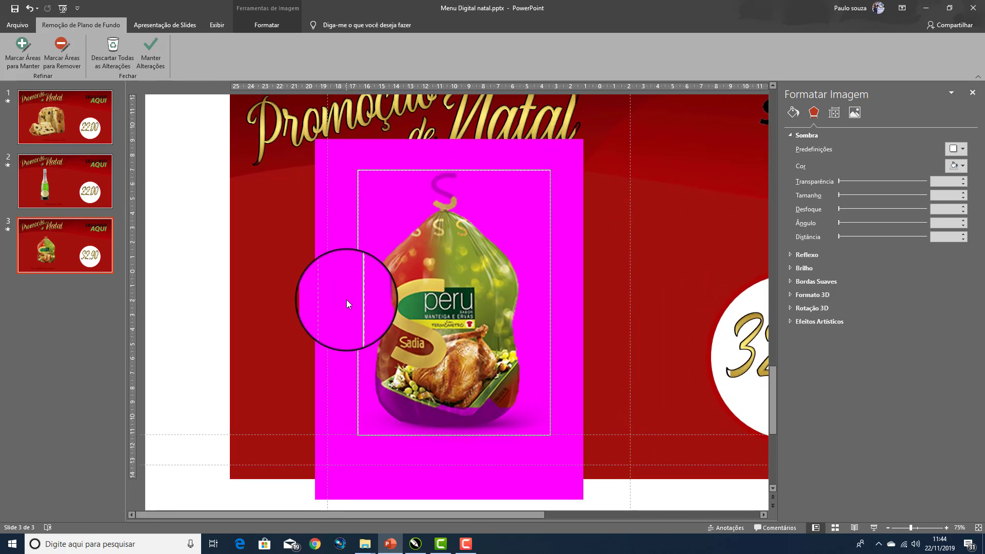
scroll(346, 299, "up", 2, "ctrl")
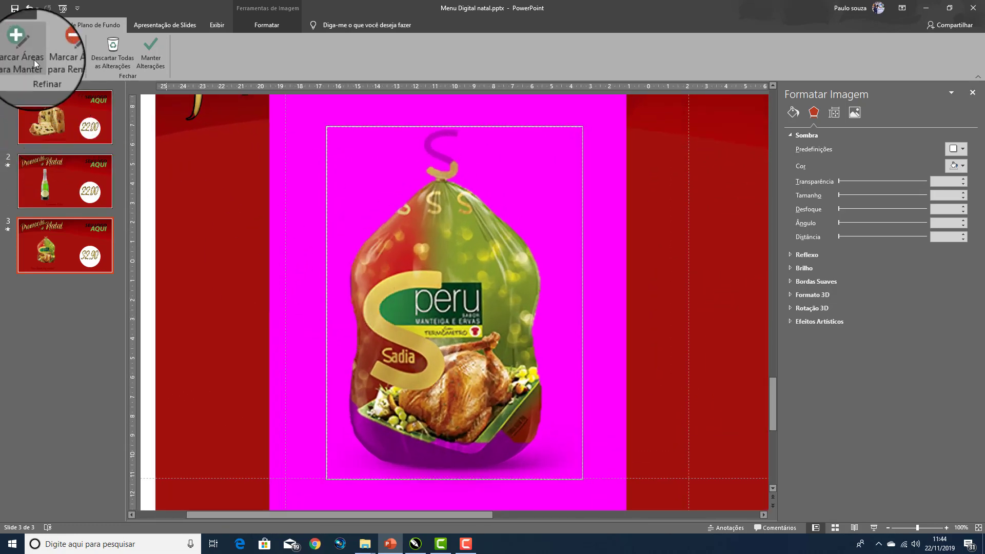
left_click(28, 46)
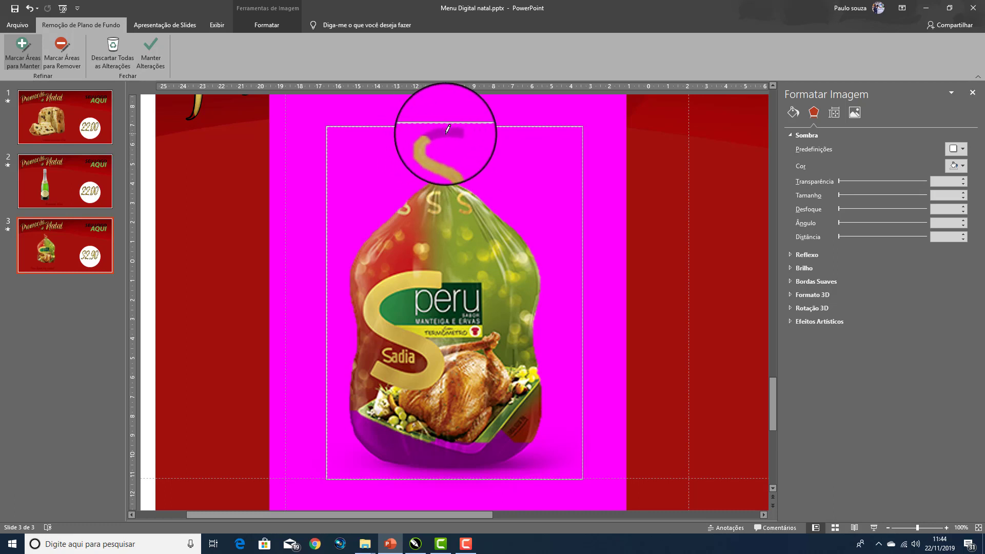
left_click_drag(450, 129, 454, 131)
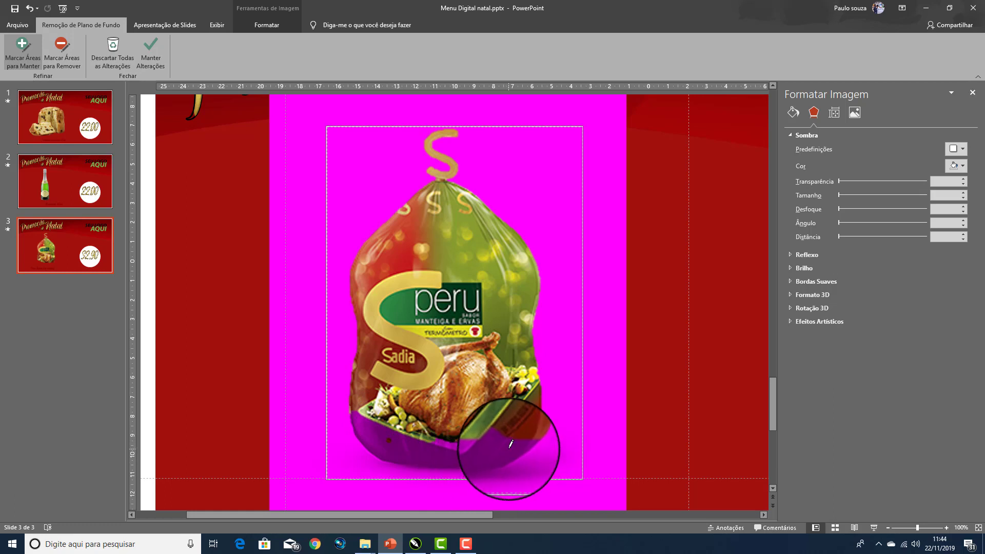
left_click_drag(508, 451, 366, 430)
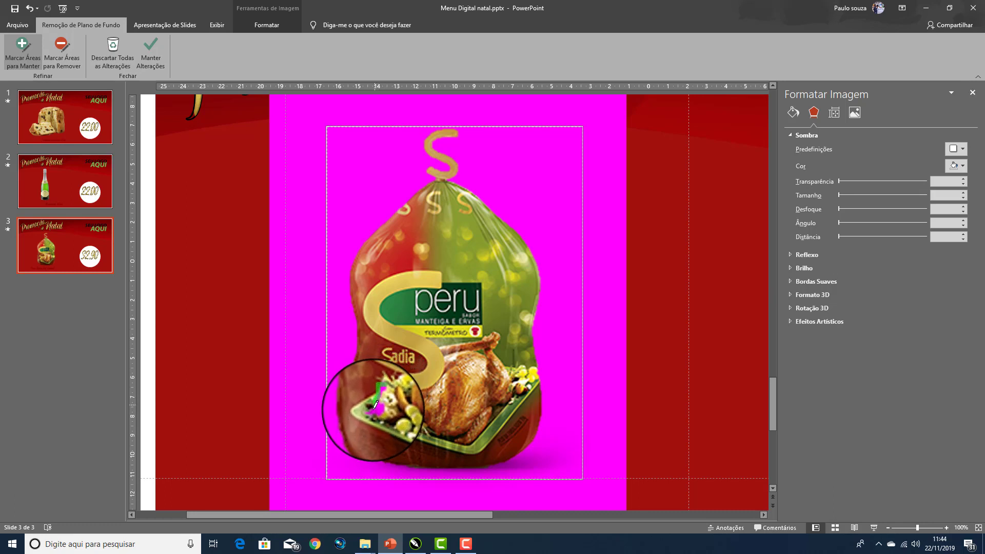
left_click_drag(373, 413, 388, 402)
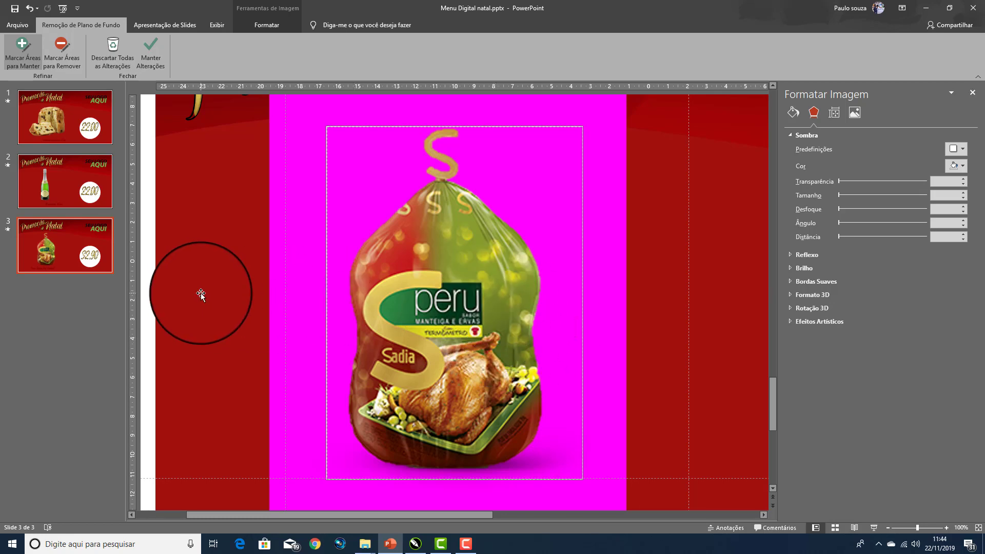
left_click(200, 295)
Preview the slide's animations, then reopen background removal on the turkey picture
left_click(474, 328)
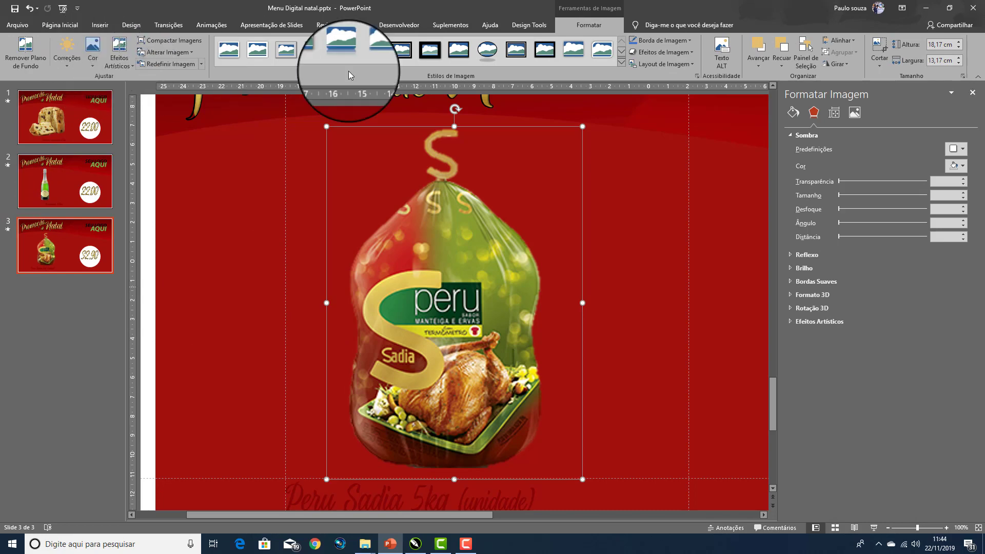
left_click(211, 24)
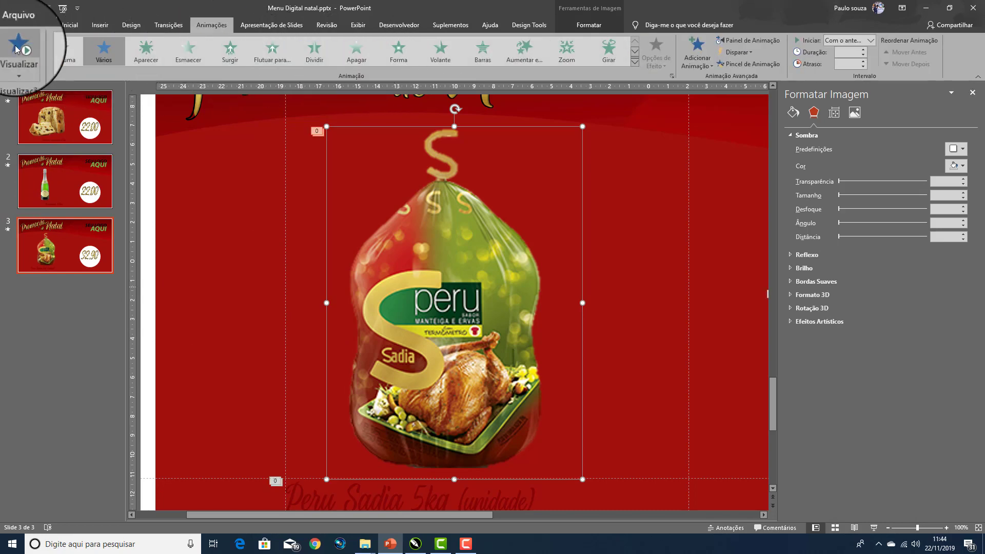
left_click(15, 49)
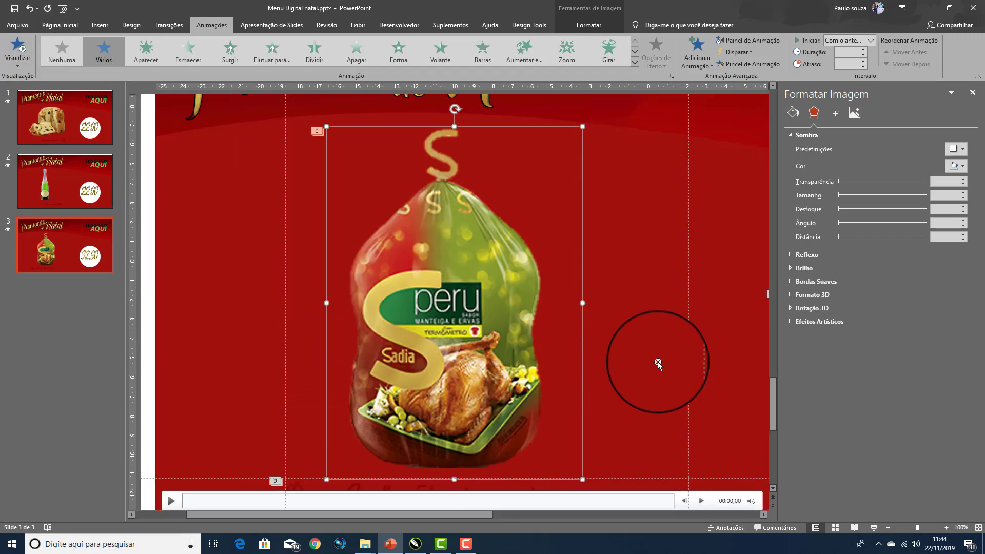
key("alt+j")
key("p")
key("e")
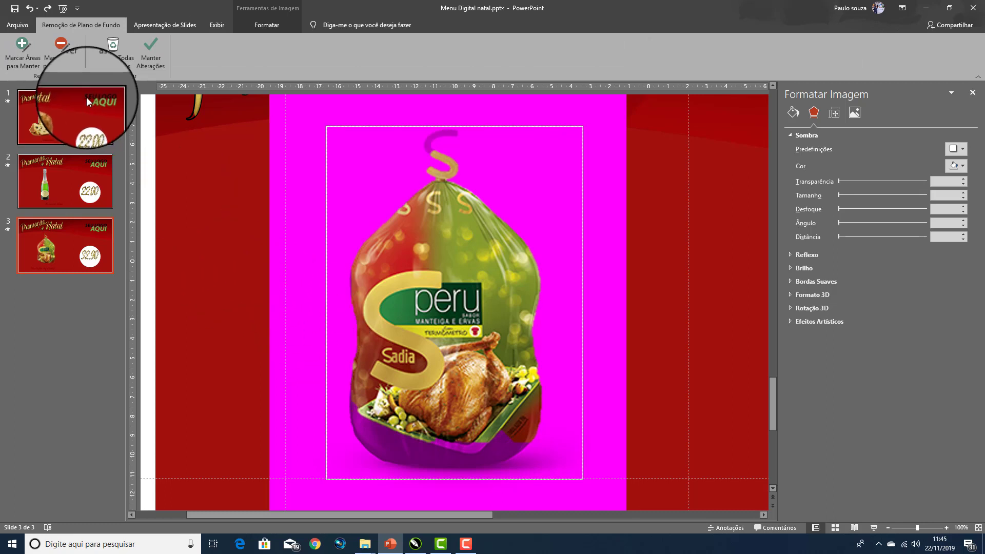
Leave background removal and reset the turkey picture to restore its white background
left_click(208, 193)
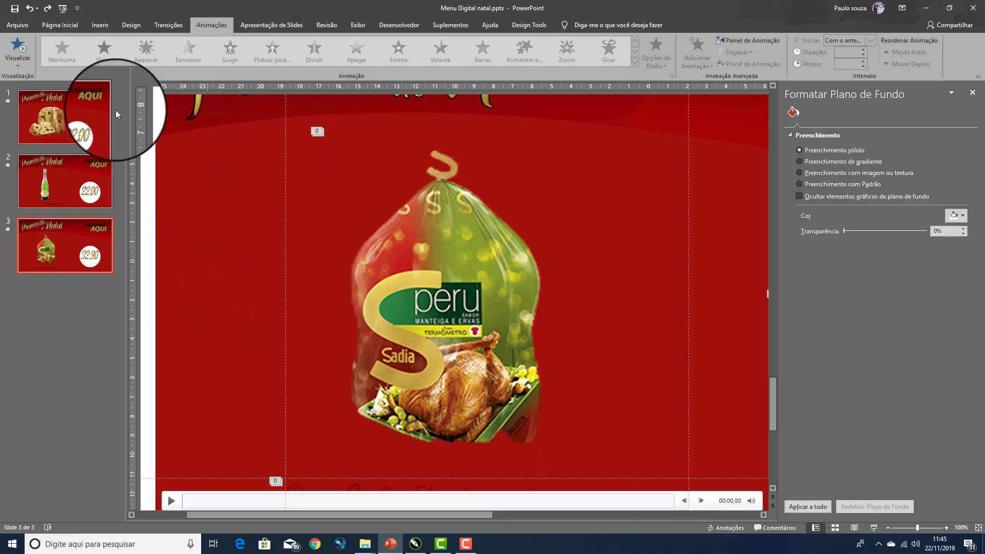
left_click(54, 28)
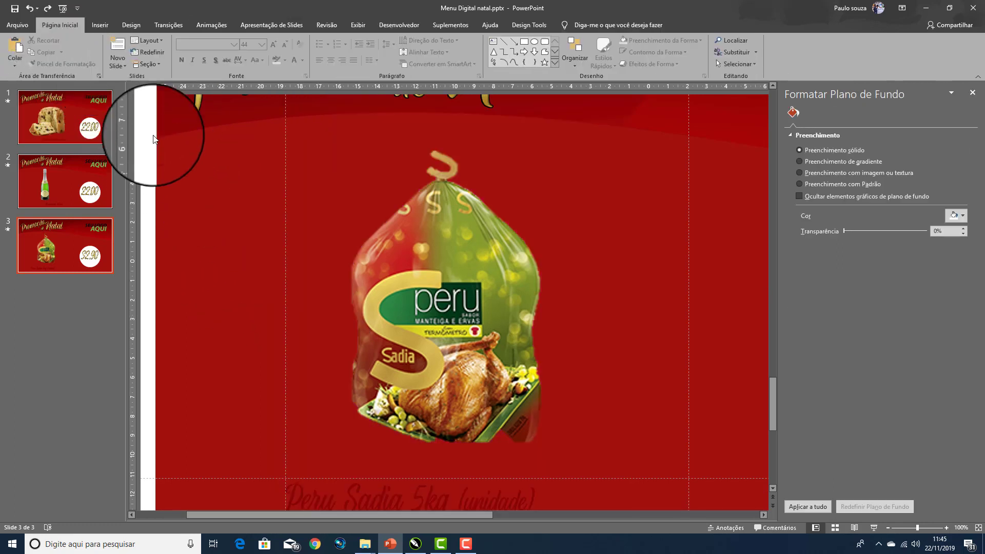
left_click(439, 281)
double_click(430, 272)
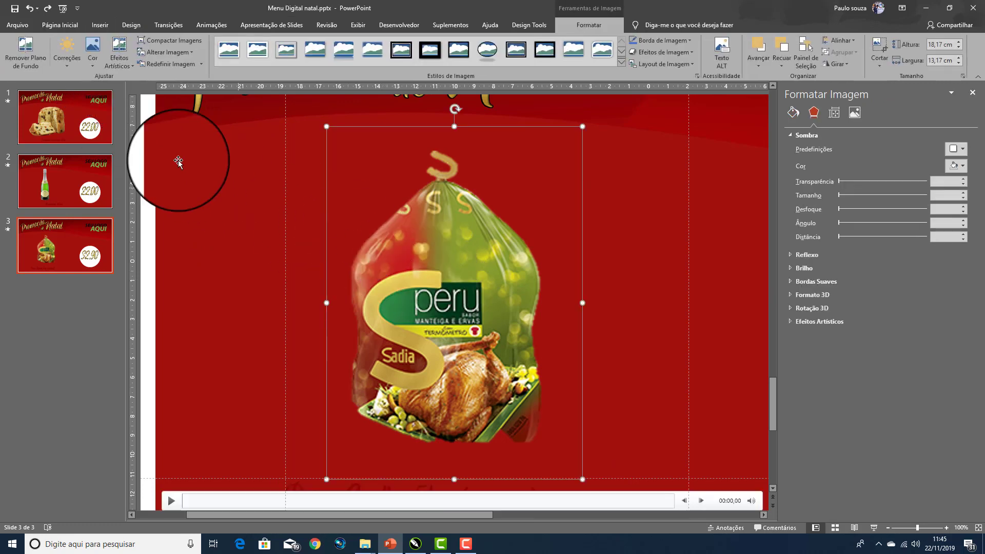
left_click(182, 65)
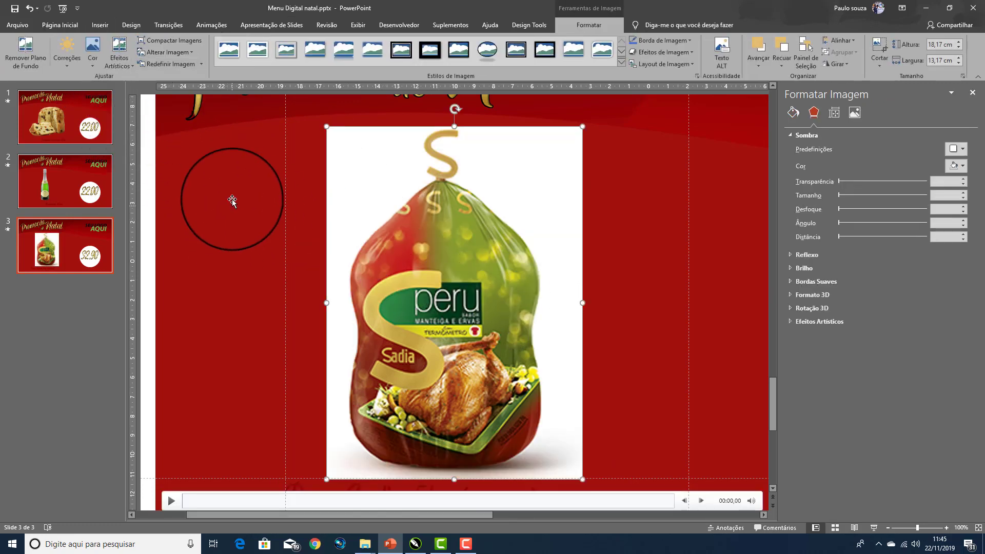
Preview the slide's animations and click into the Peru Sadia 5kg caption
left_click(211, 25)
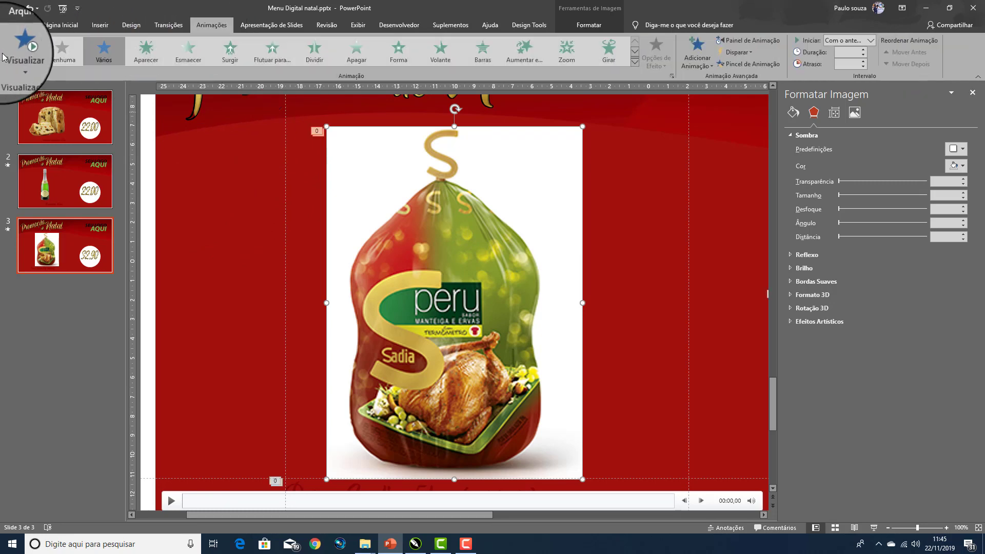
left_click(18, 51)
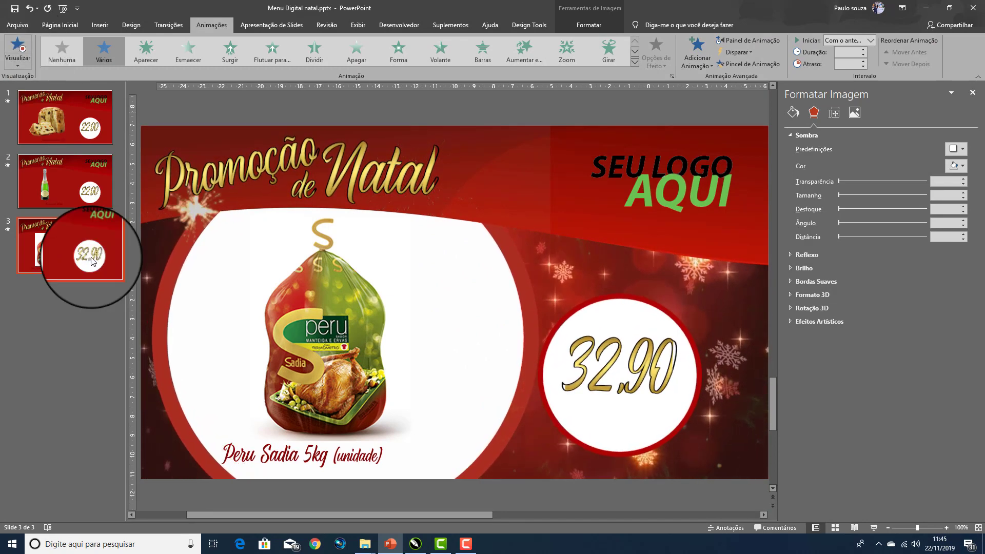
left_click(255, 455)
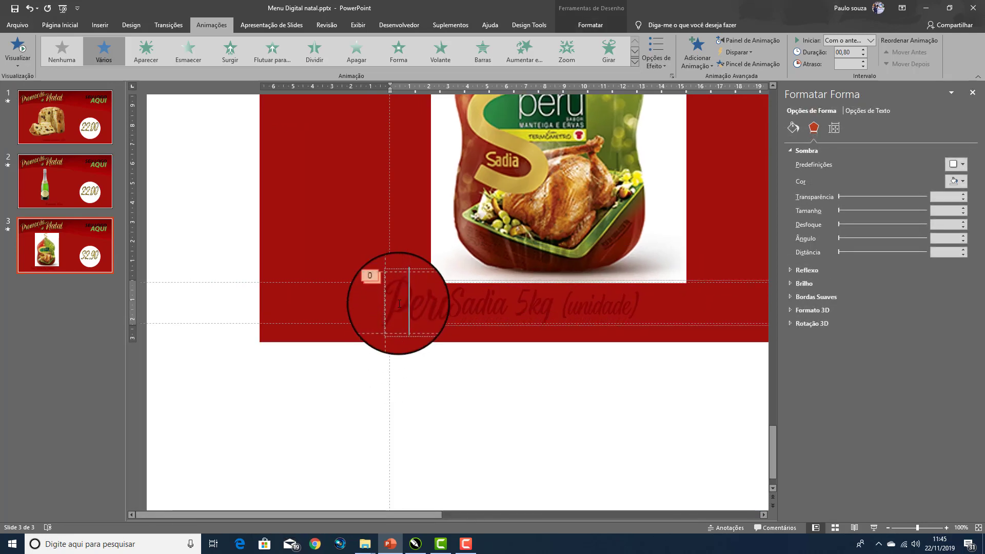
left_click(394, 302)
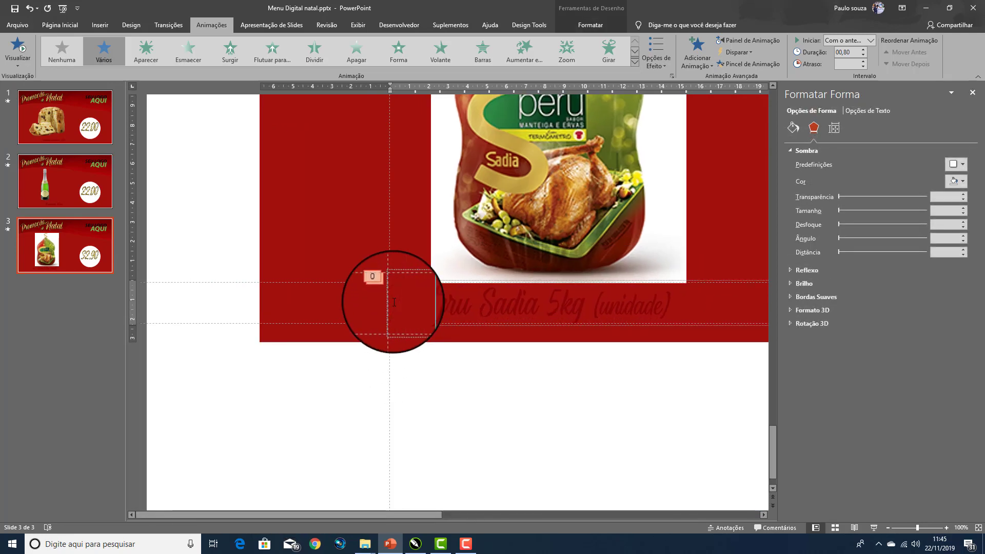
left_click(19, 47)
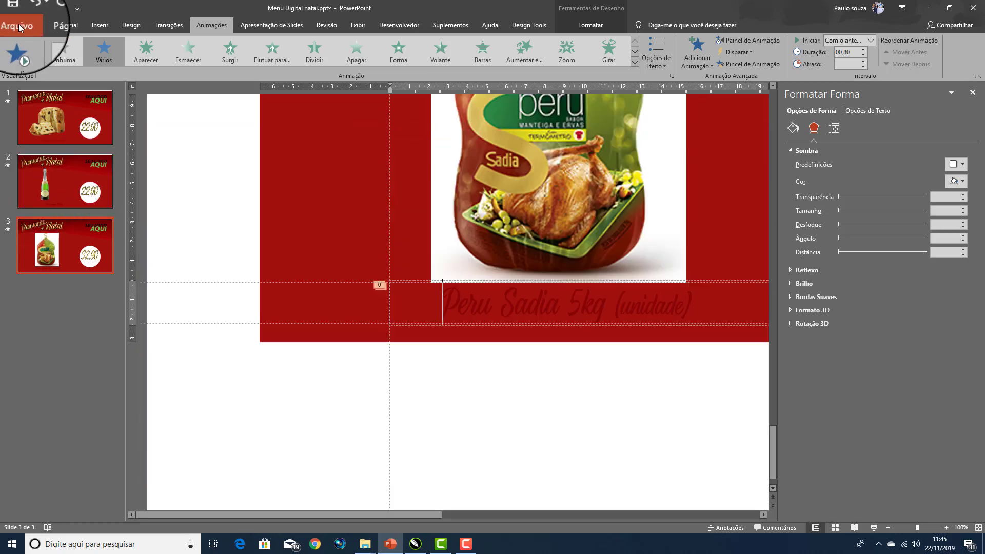
left_click(20, 25)
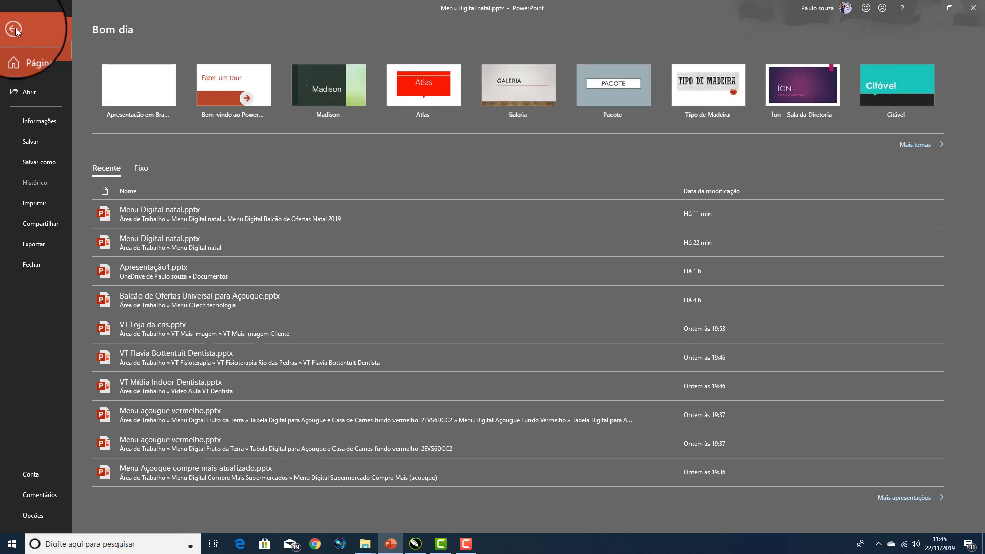
Export the slides as an HD (720p) video saved as Menu Digital natal.mp4
left_click(46, 244)
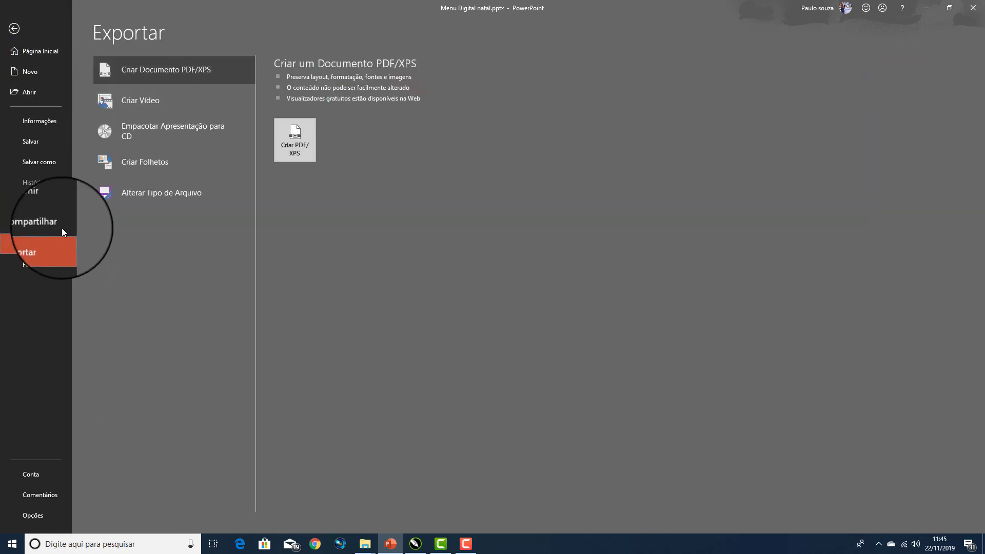
left_click(147, 103)
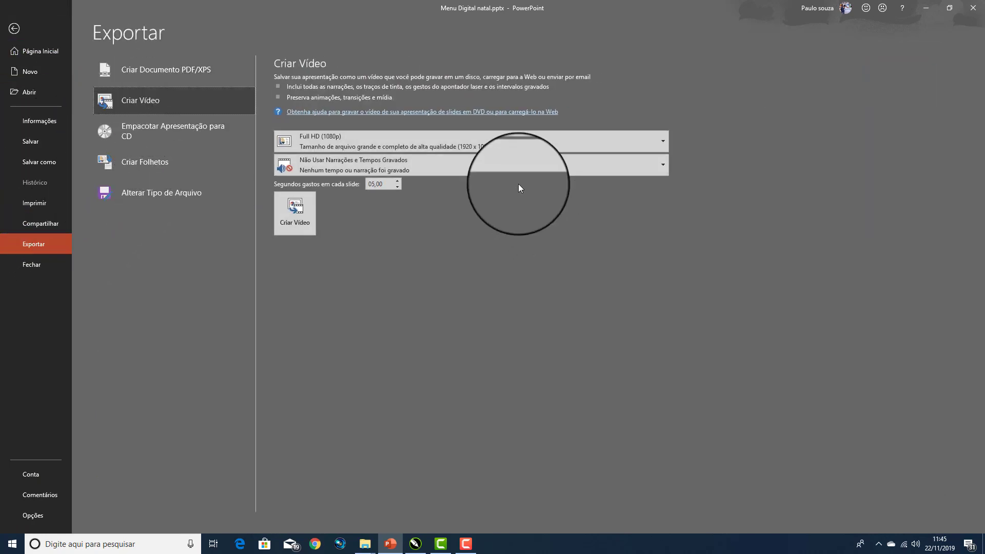
left_click(484, 147)
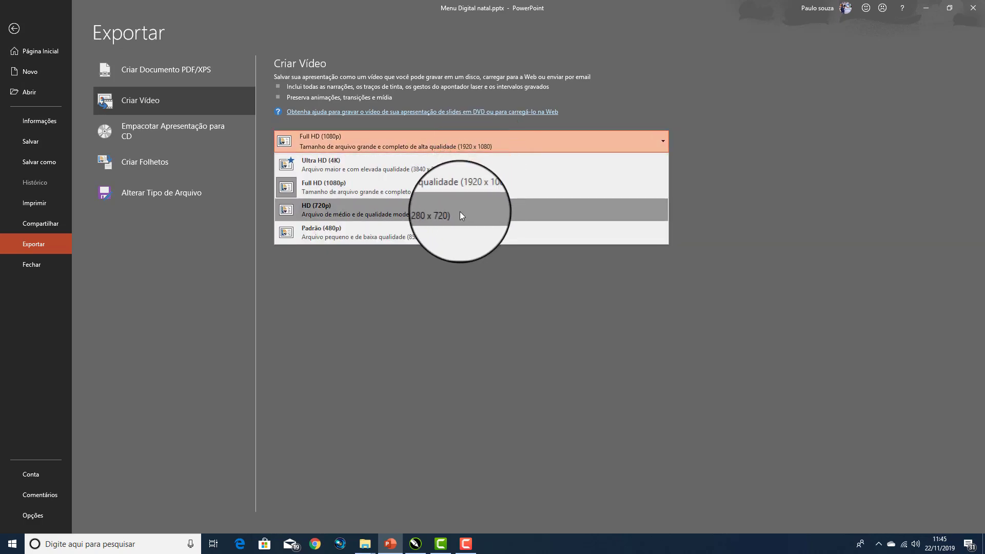
left_click(460, 211)
left_click(299, 214)
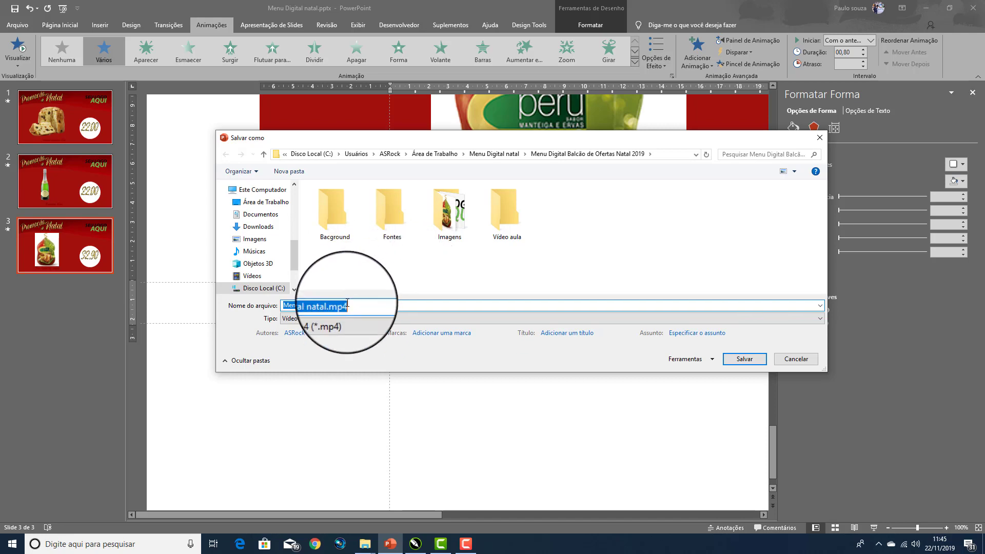
left_click(739, 361)
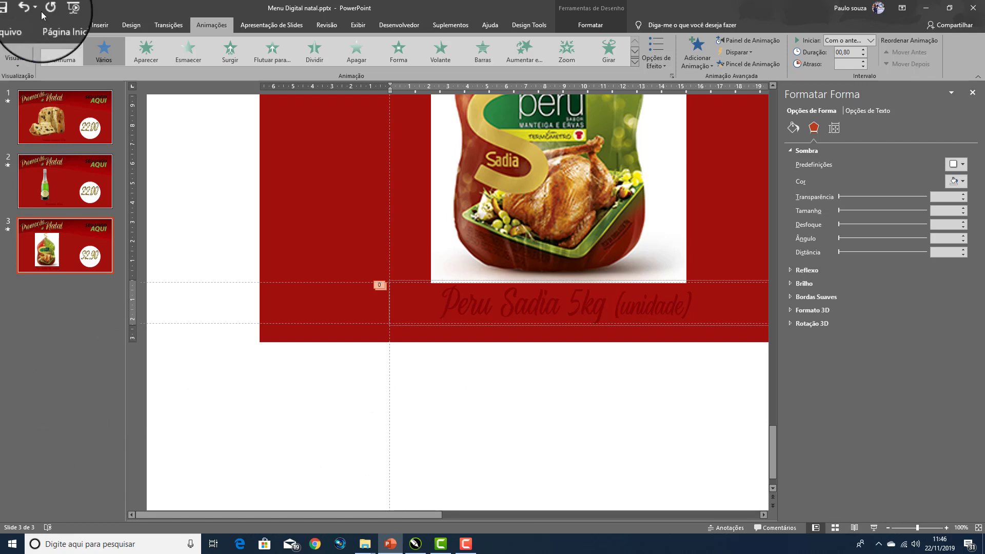
Go to File > Export > Create Video and open Menu Digital natal.mp4 with Windows Media Player
left_click(15, 25)
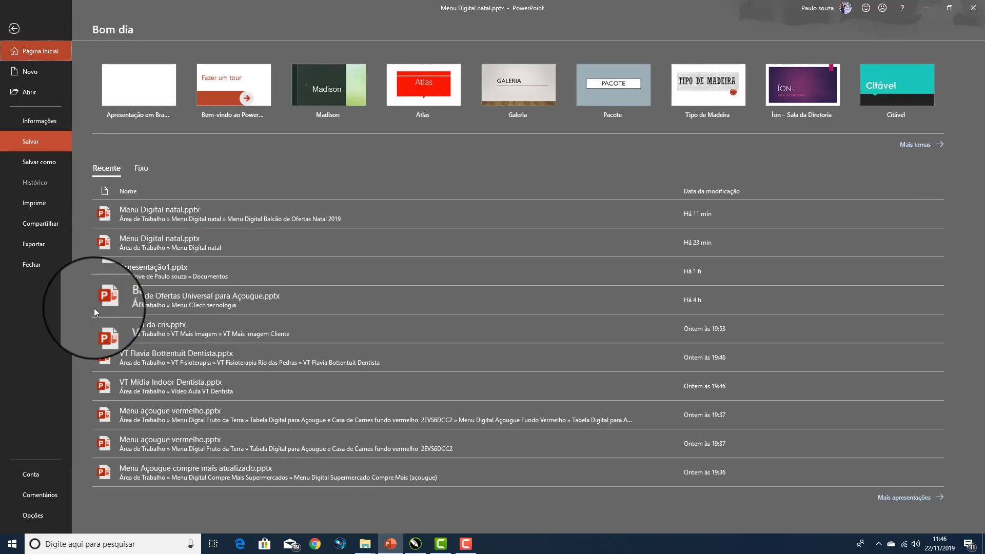
left_click(41, 245)
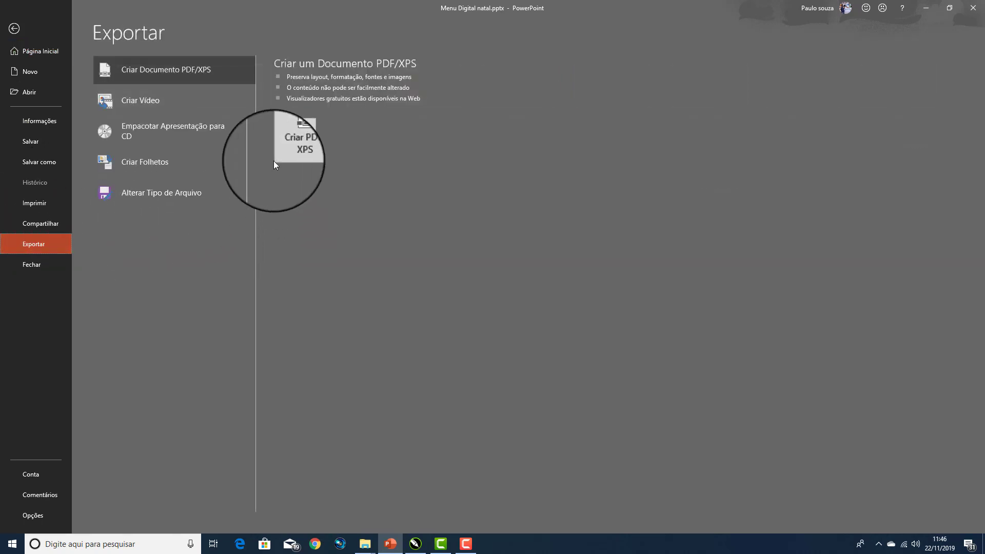
left_click(152, 111)
left_click(299, 281)
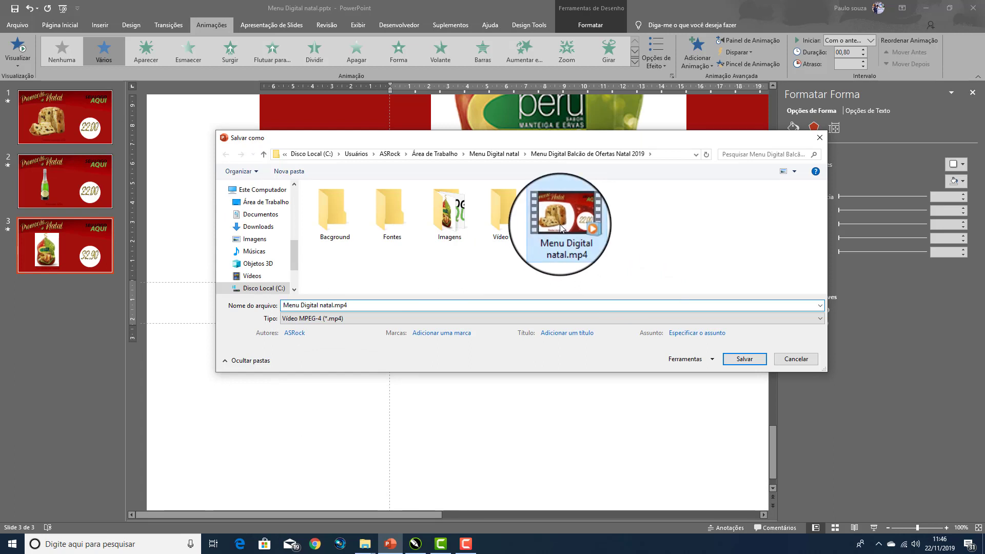
right_click(559, 224)
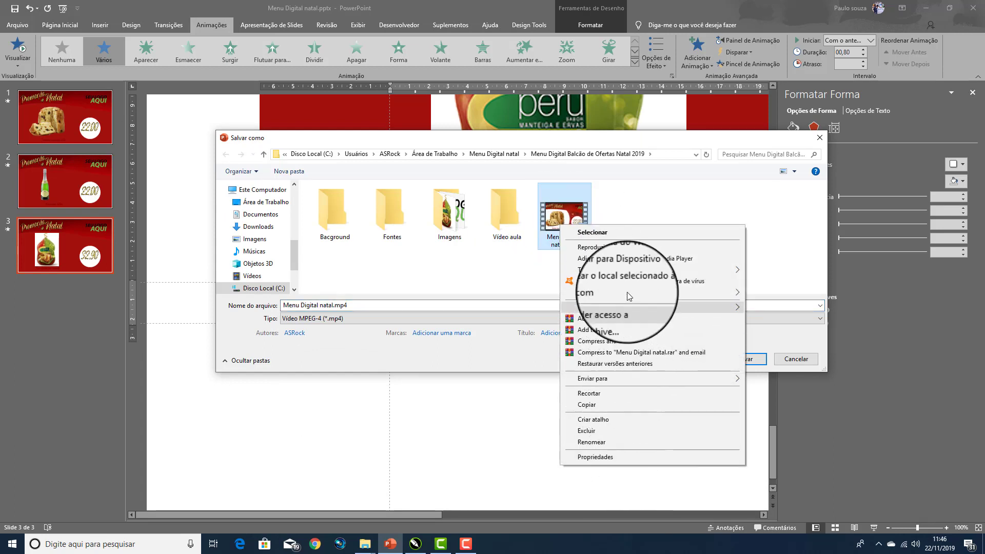
mouse_move(616, 292)
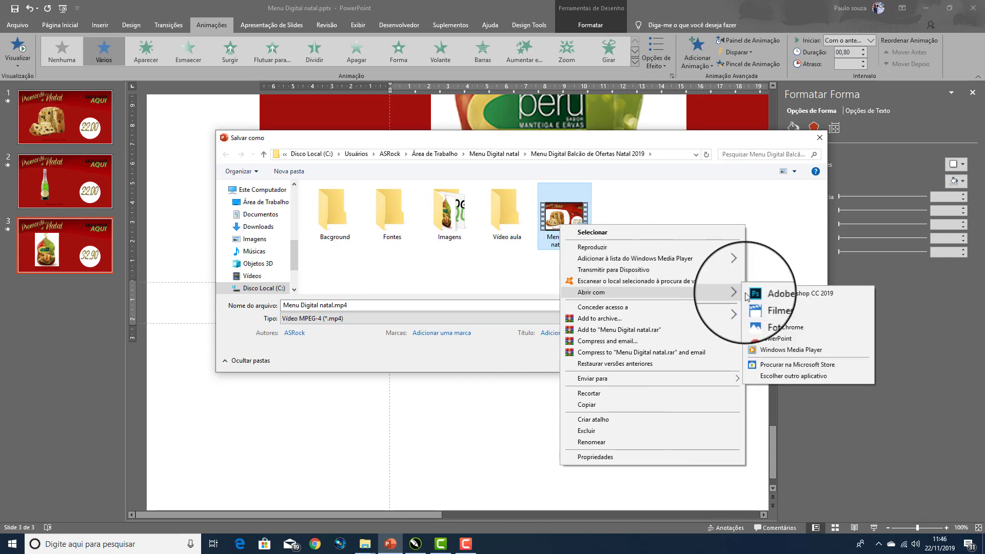
left_click(771, 353)
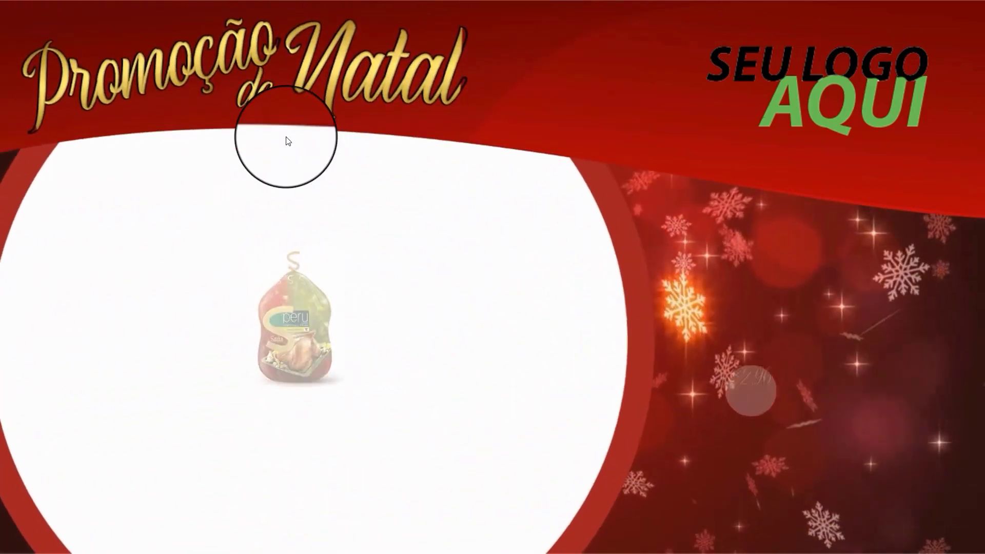
After the video reaches the 32,90 turkey offer, exit full screen and close the player and Save As dialog
key("Escape")
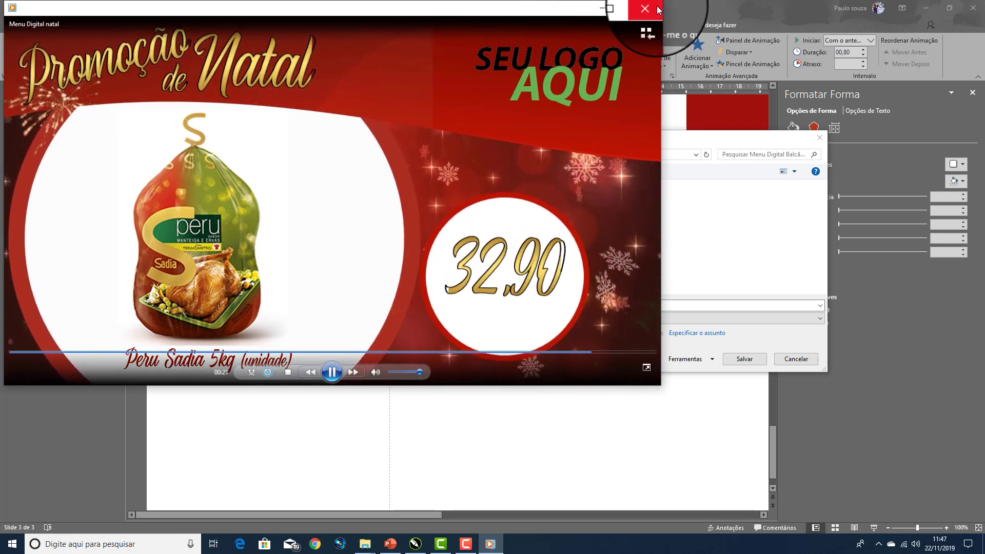
key("alt+F4")
left_click(812, 136)
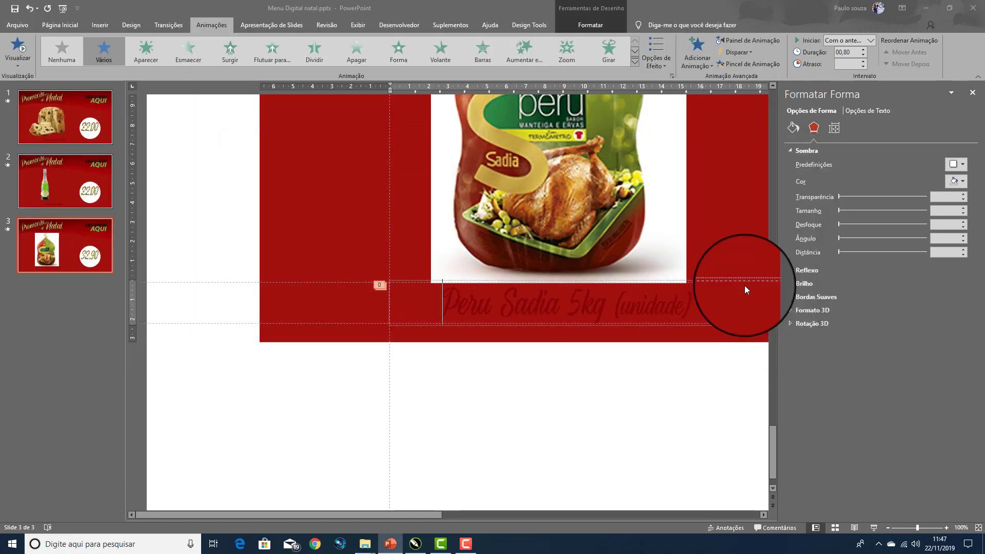